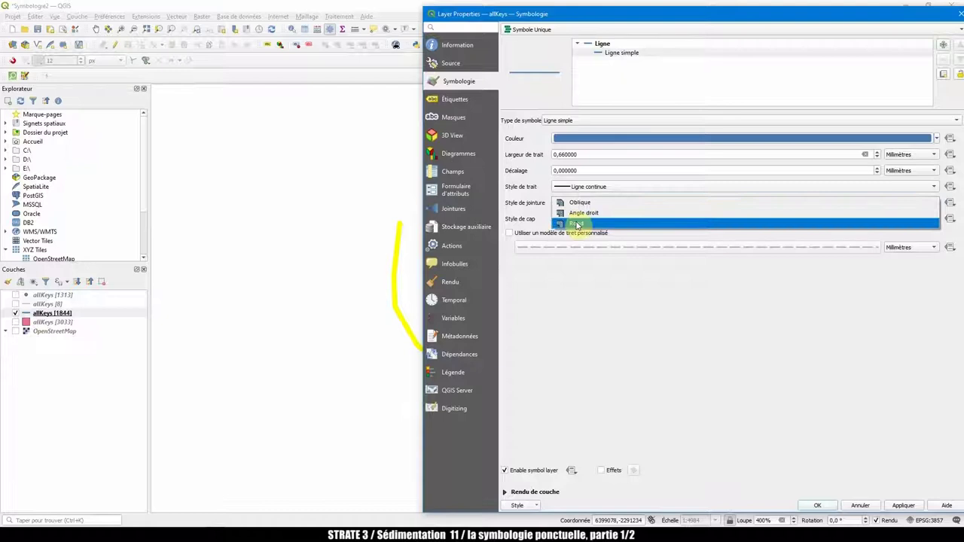
Step: Set the allKeys line layer's symbol width to 5 mm and apply the change
left_click(577, 224)
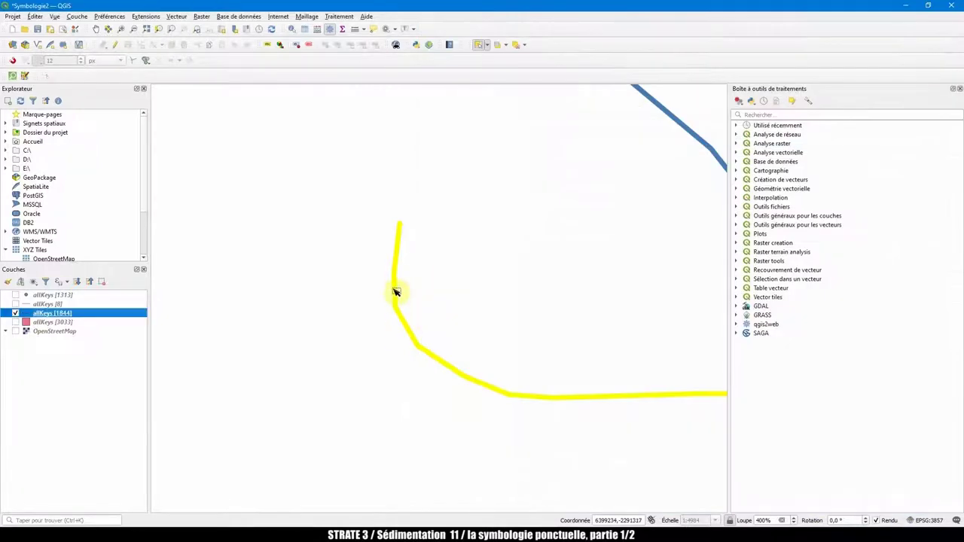
double_click(27, 316)
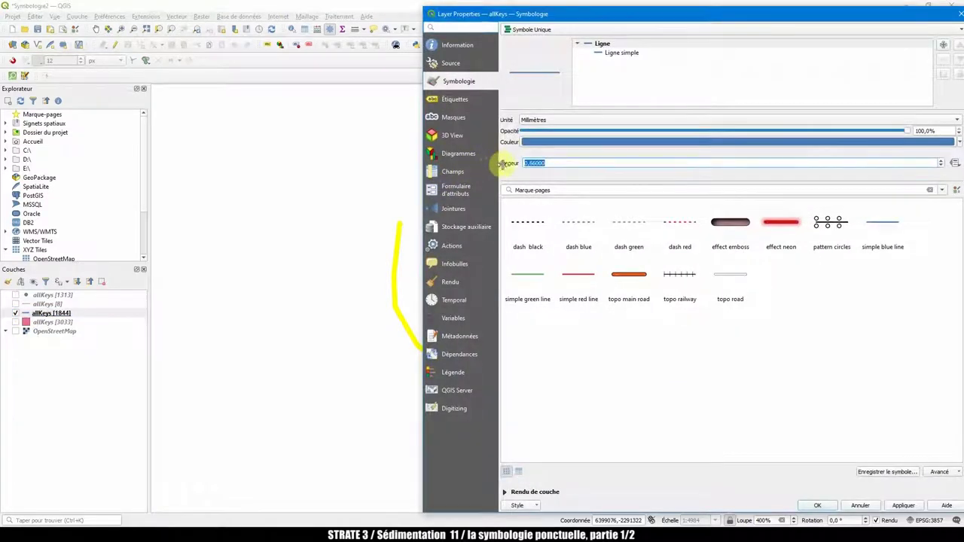
type("5")
left_click(896, 505)
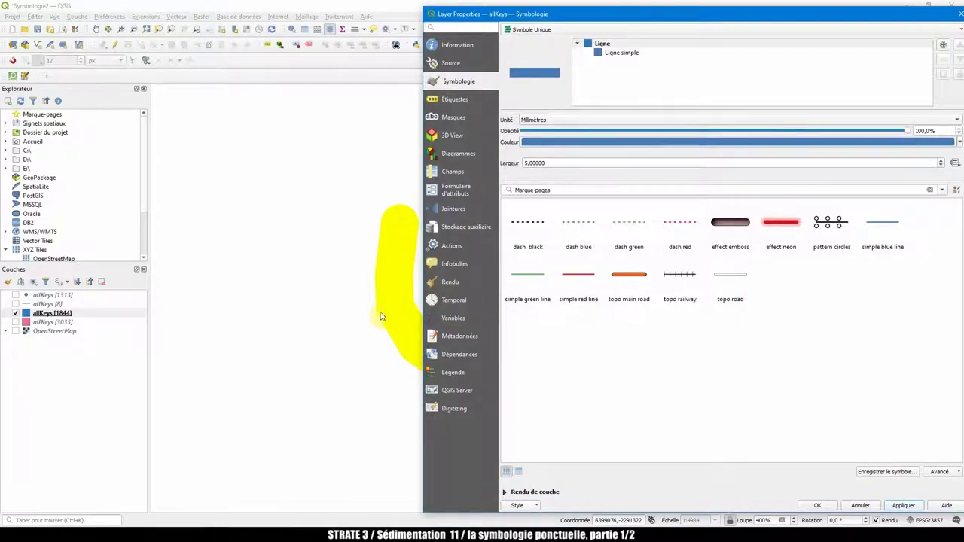
Step: Set the join style of the layer's simple line symbol to Rond and apply it
left_click(619, 53)
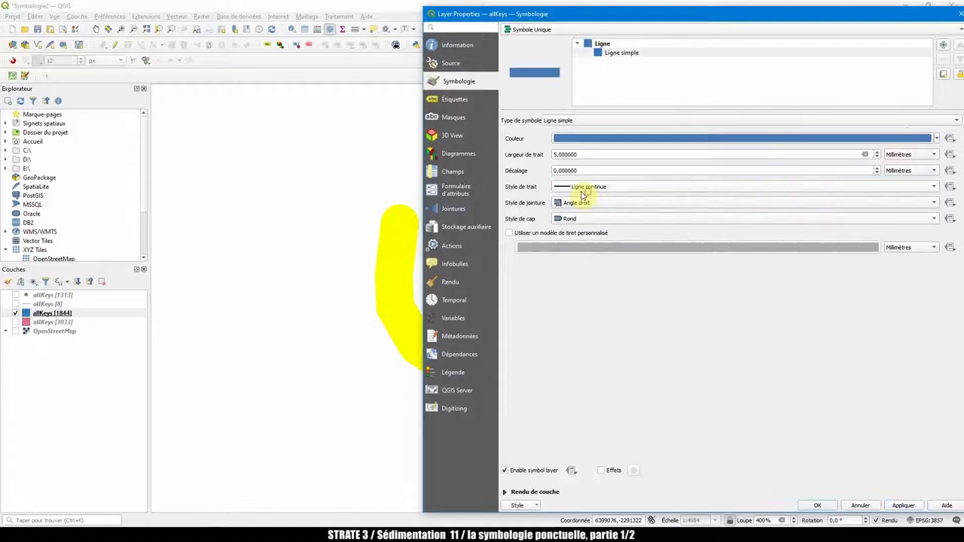
left_click(892, 502)
left_click(572, 202)
left_click(572, 211)
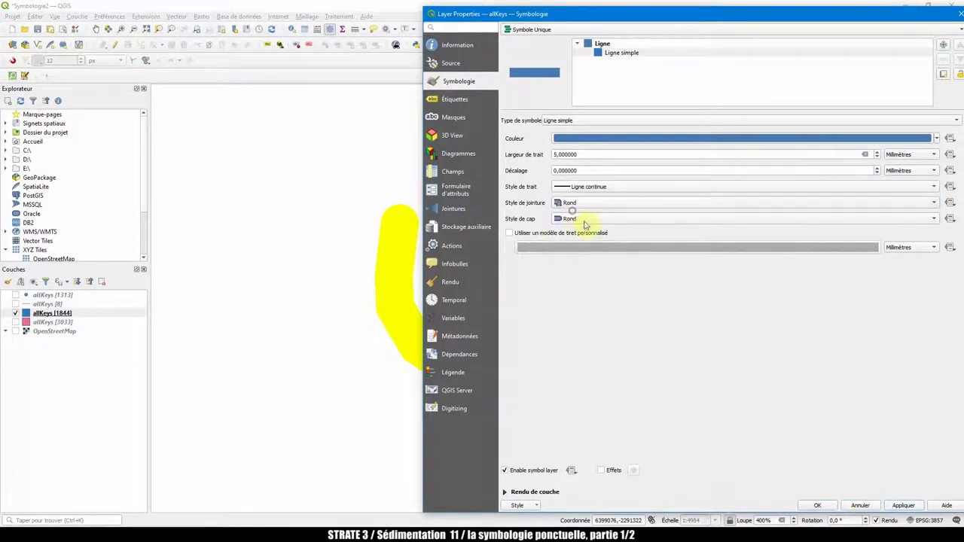
left_click(905, 503)
Step: Check the available symbology renderer types for the line layer and close its properties
left_click(551, 32)
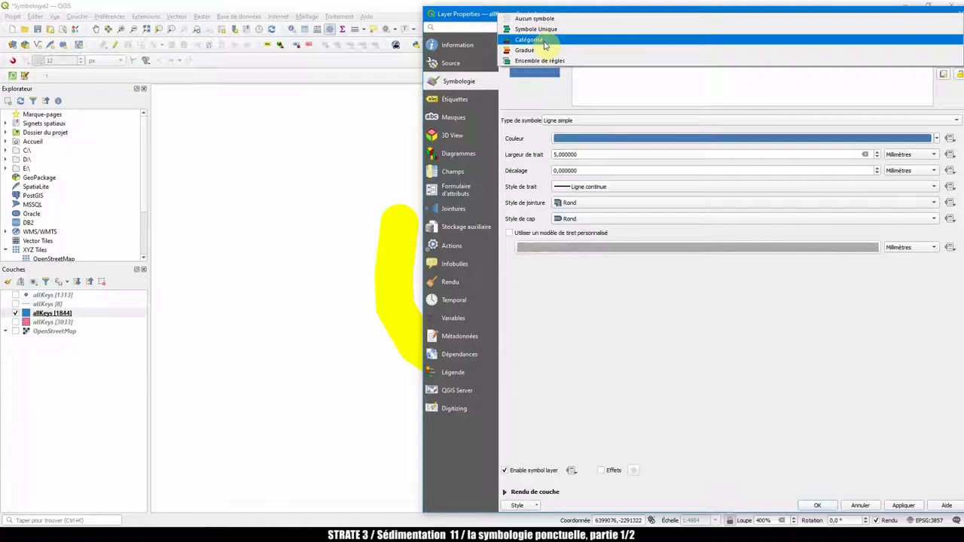
left_click(459, 12)
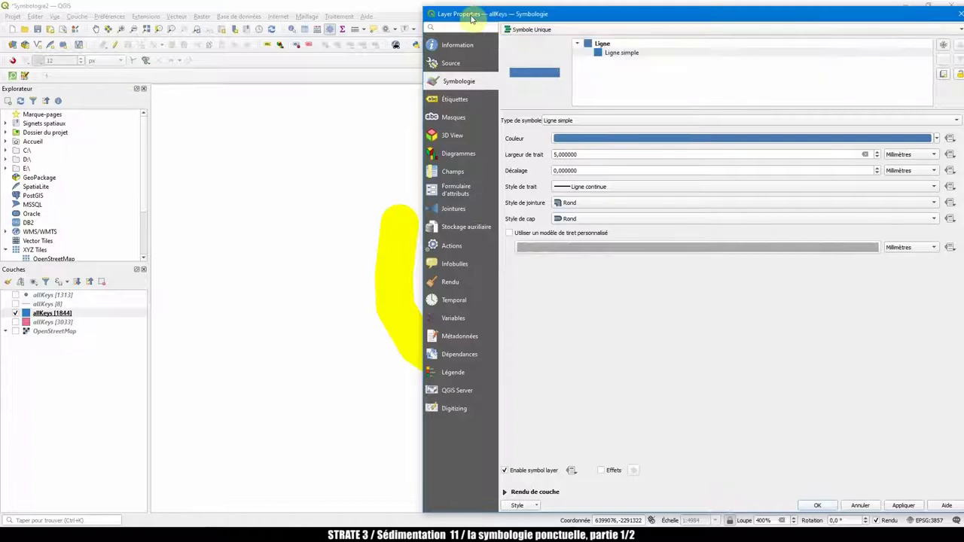
left_click(961, 18)
Step: Open the attribute table of the visible allKeys line layer and browse down to the rows with highway values
scroll(762, 520, "down", 6)
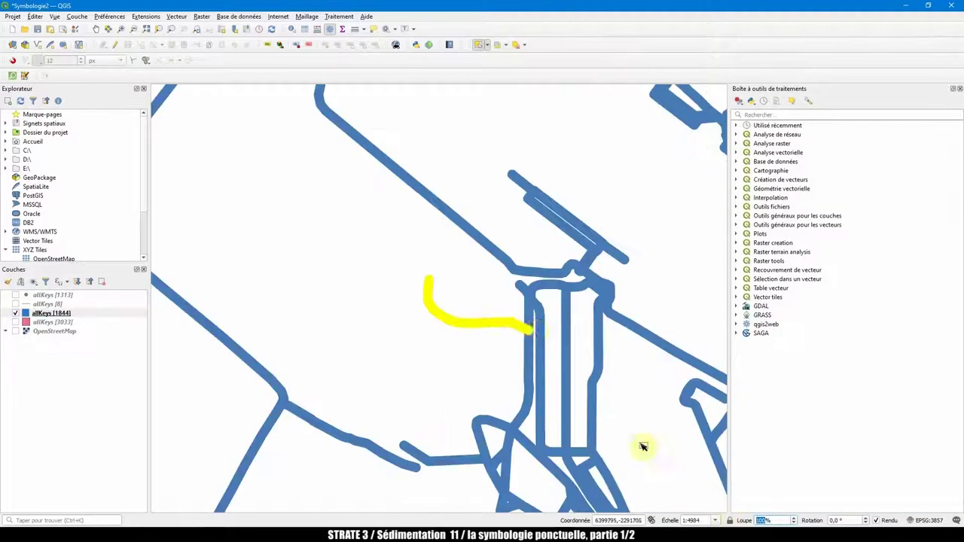
scroll(643, 446, "down", 4)
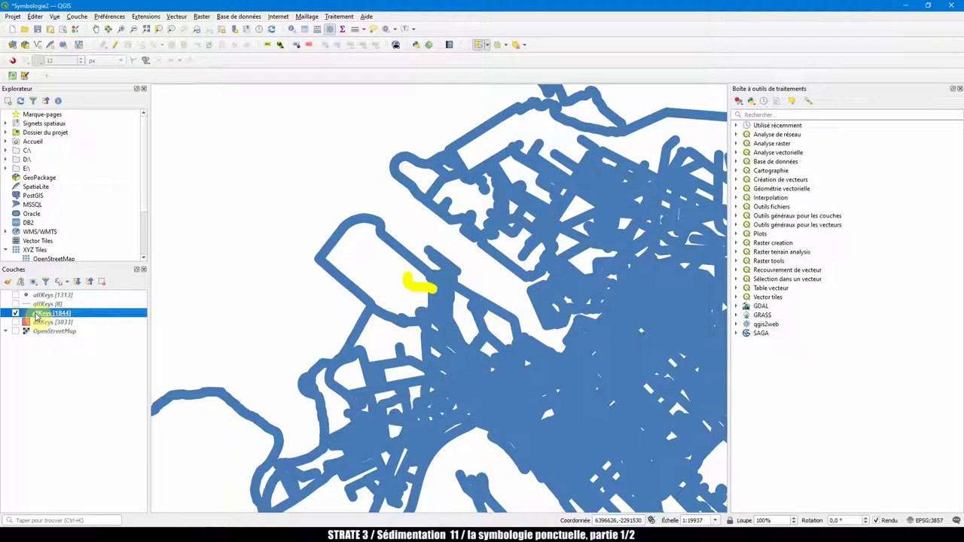
right_click(36, 314)
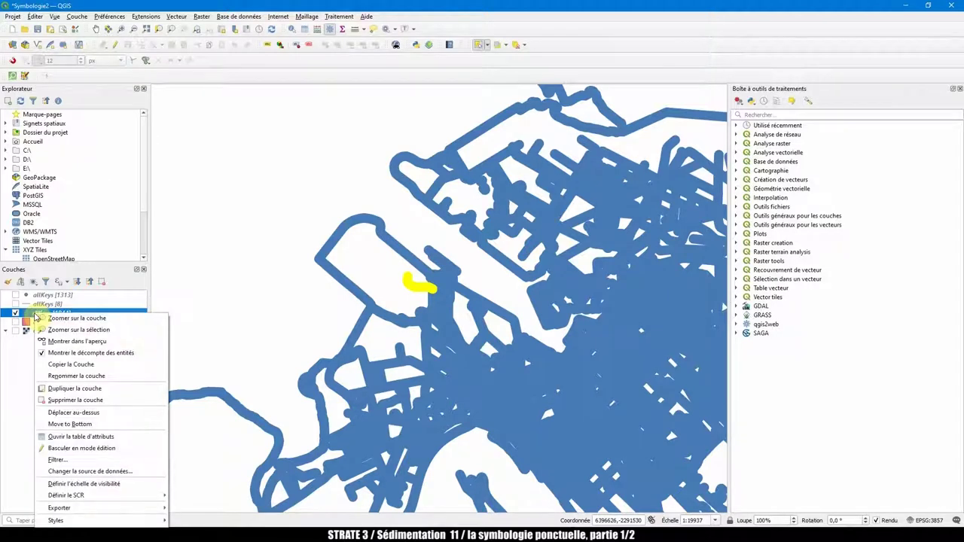
left_click(80, 436)
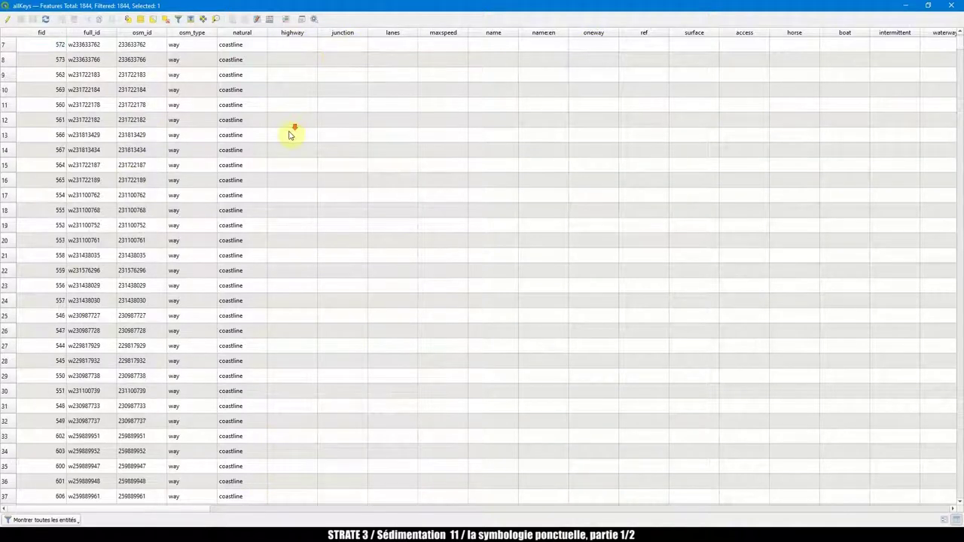
scroll(291, 133, "down", 5)
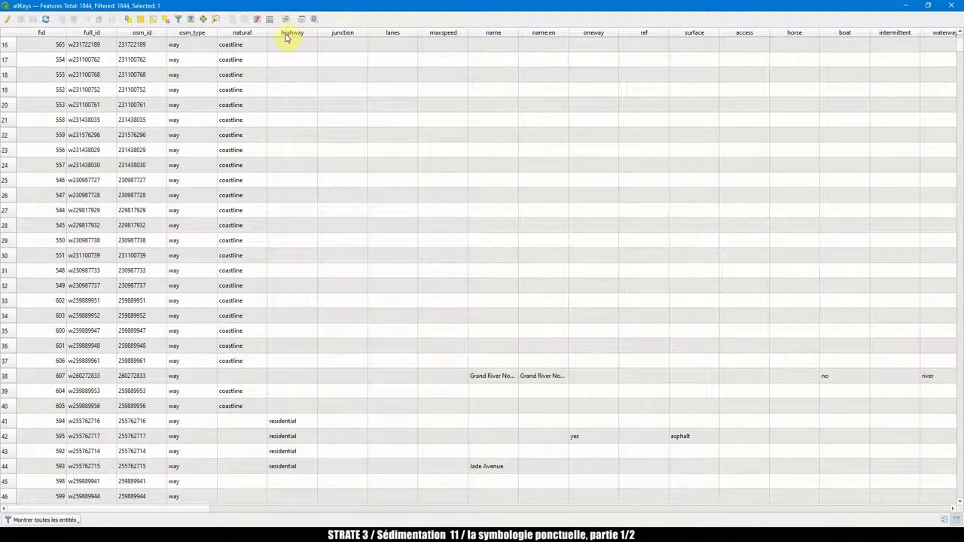
scroll(293, 139, "down", 6)
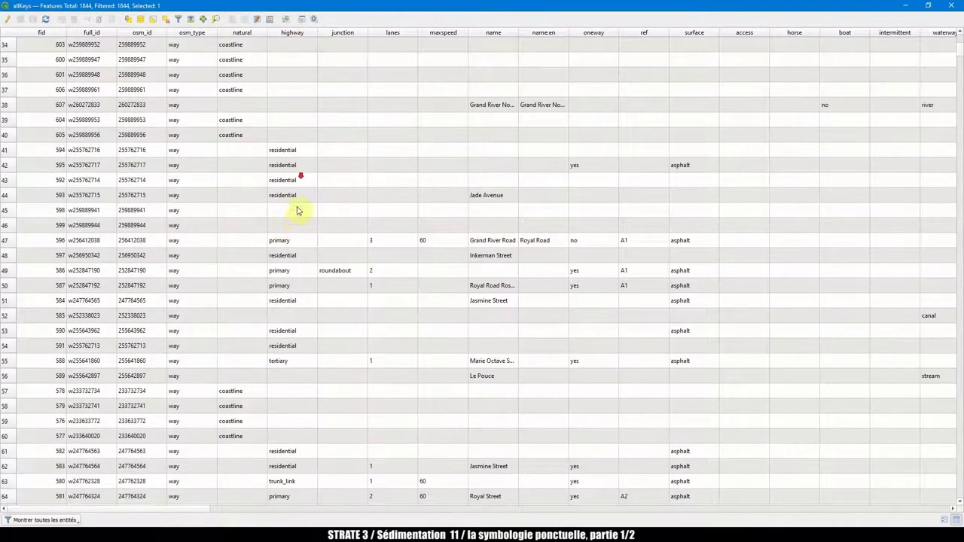
Step: Inspect individual coastline, residential and primary rows in the table, widening the name column to read the road names
left_click(291, 151)
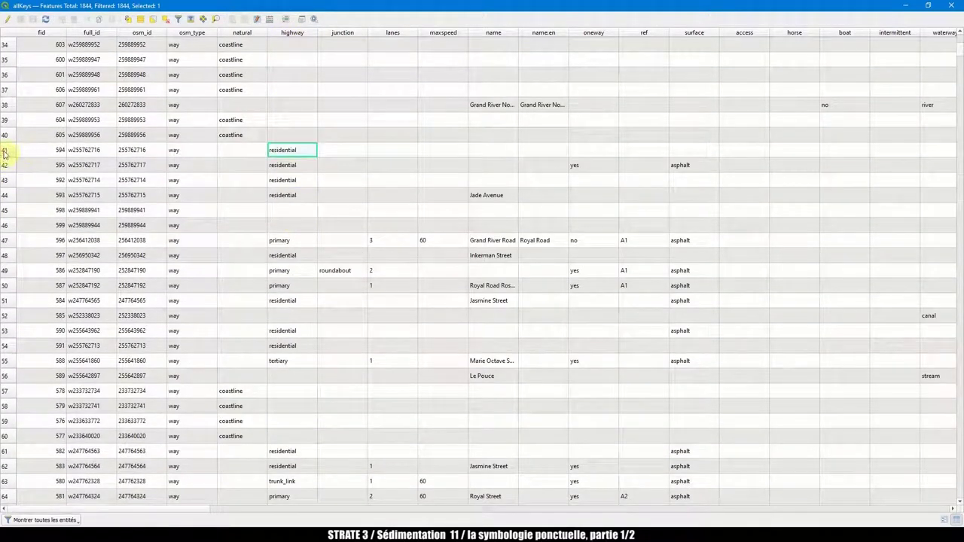
left_click(5, 150)
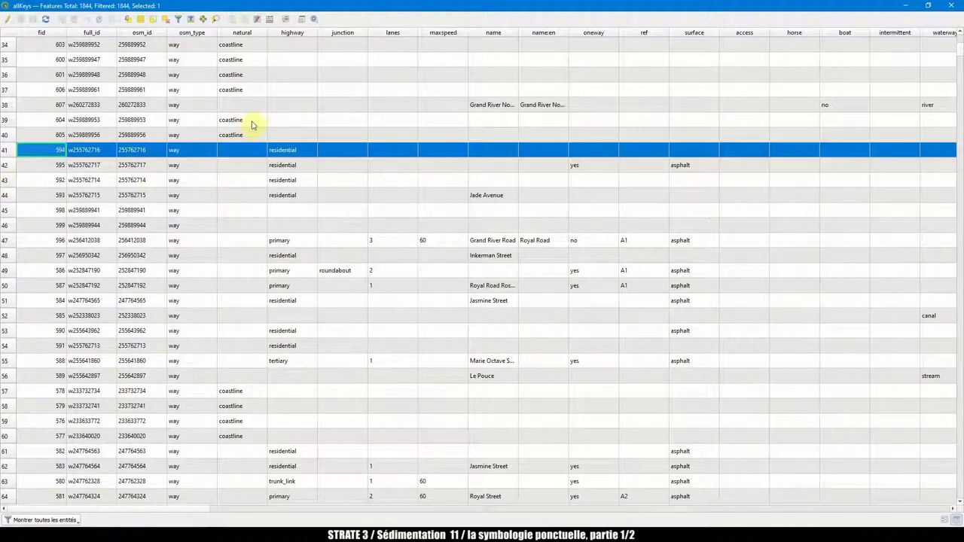
left_click(6, 123)
left_click(8, 136)
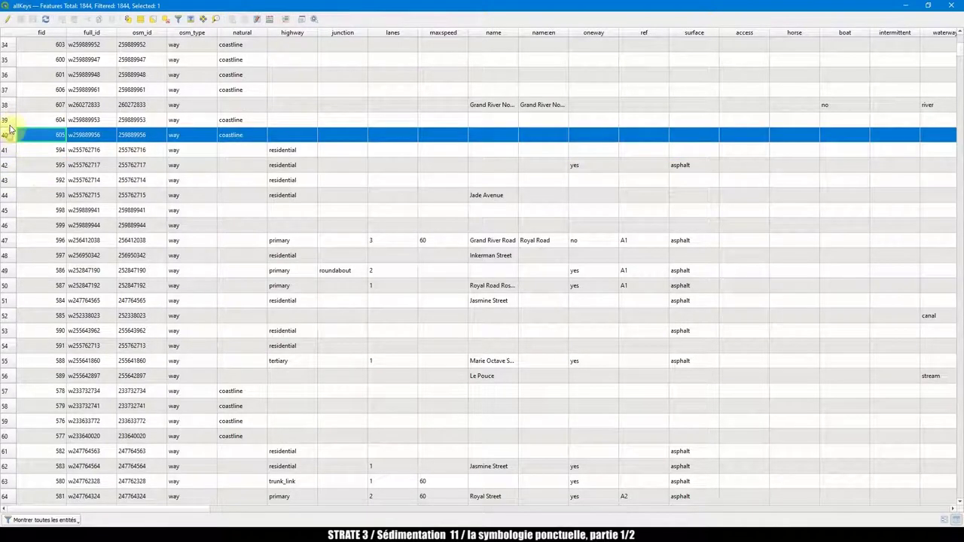
key("Up")
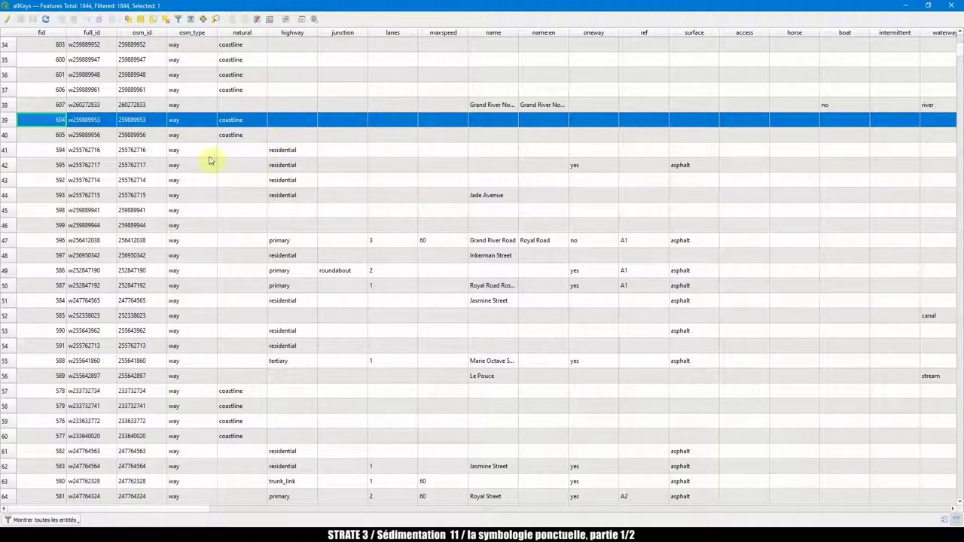
left_click(11, 149)
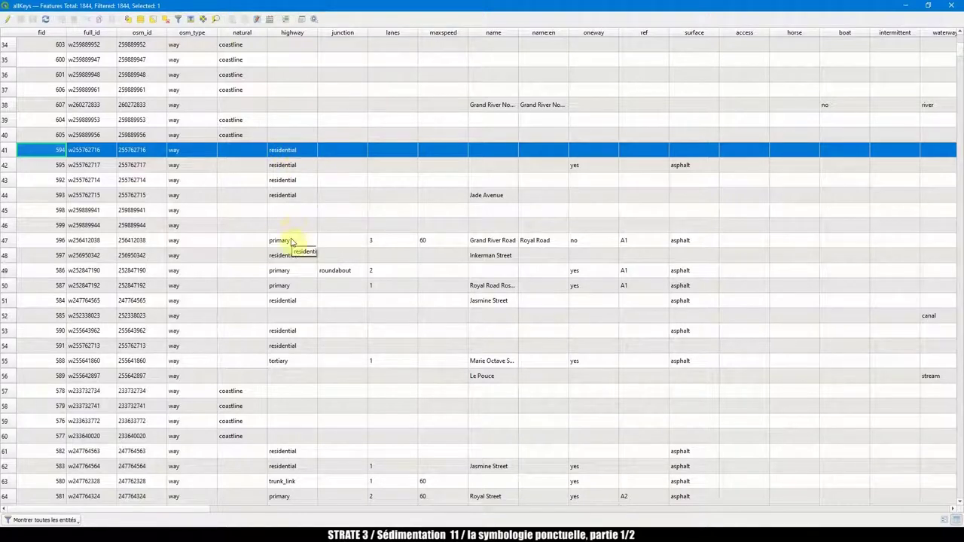
left_click(10, 243)
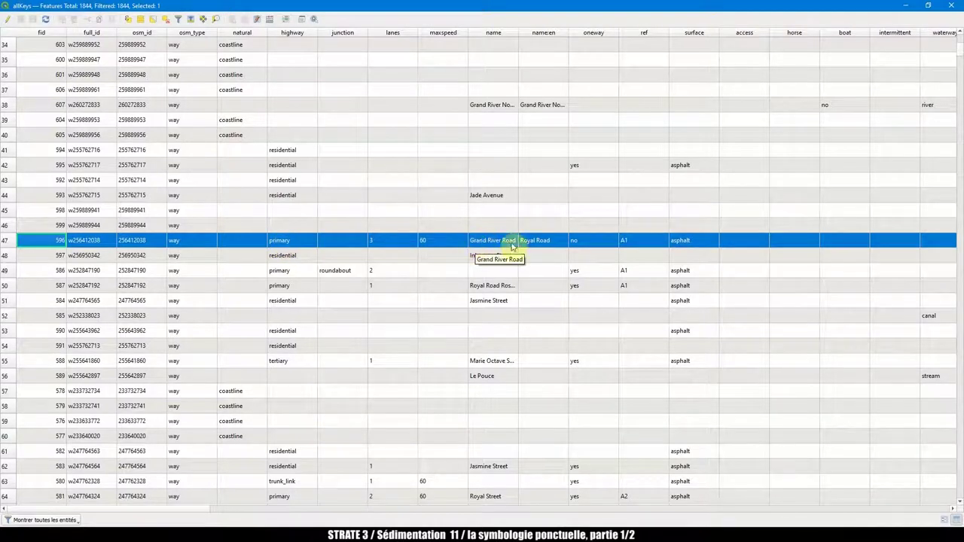
left_click_drag(518, 32, 539, 32)
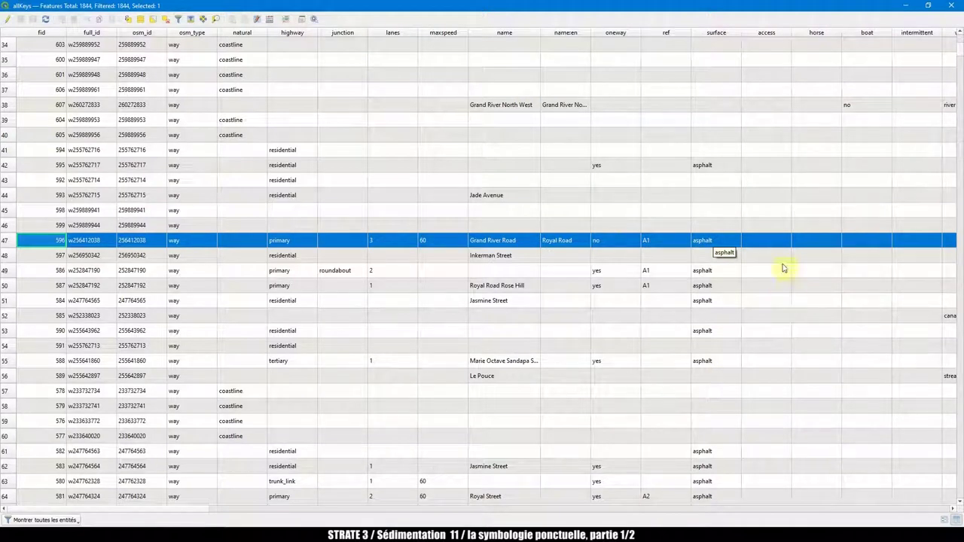
Step: Sort the attribute table by the highway field, browse the road types it contains, and close the table
left_click(293, 32)
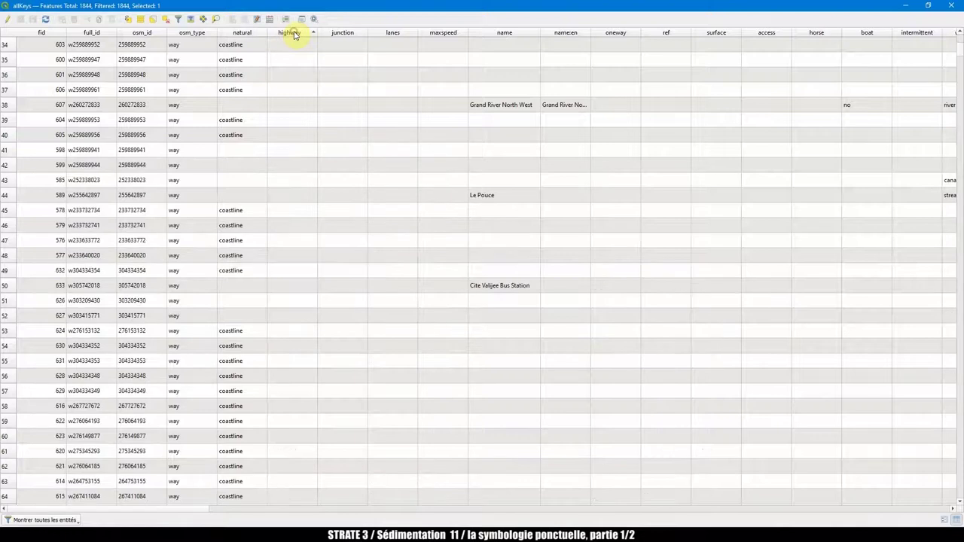
scroll(377, 143, "down", 20)
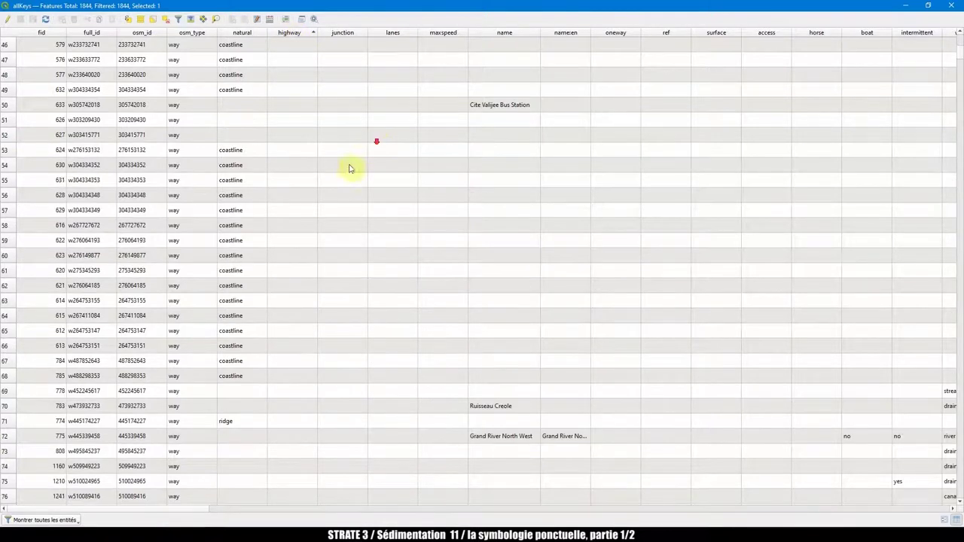
scroll(315, 204, "down", 20)
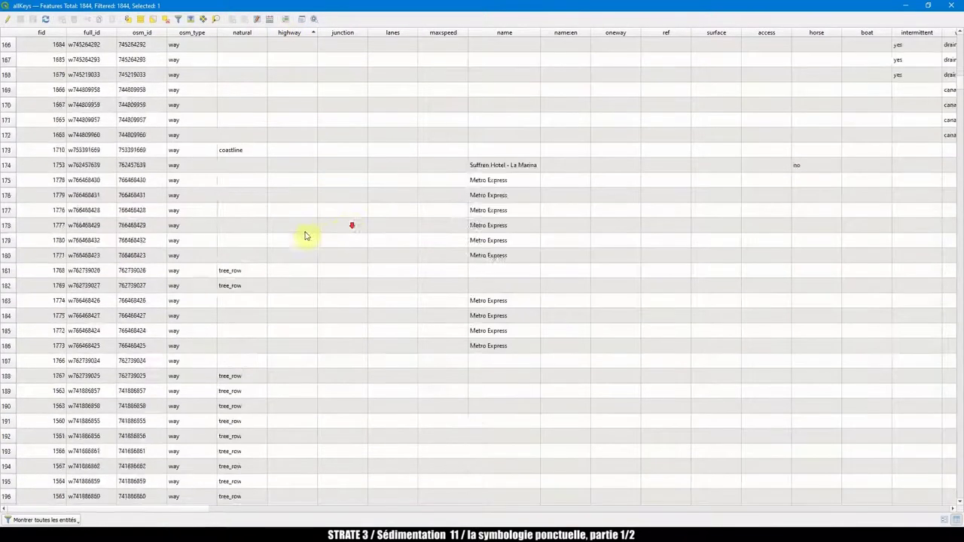
scroll(299, 239, "down", 20)
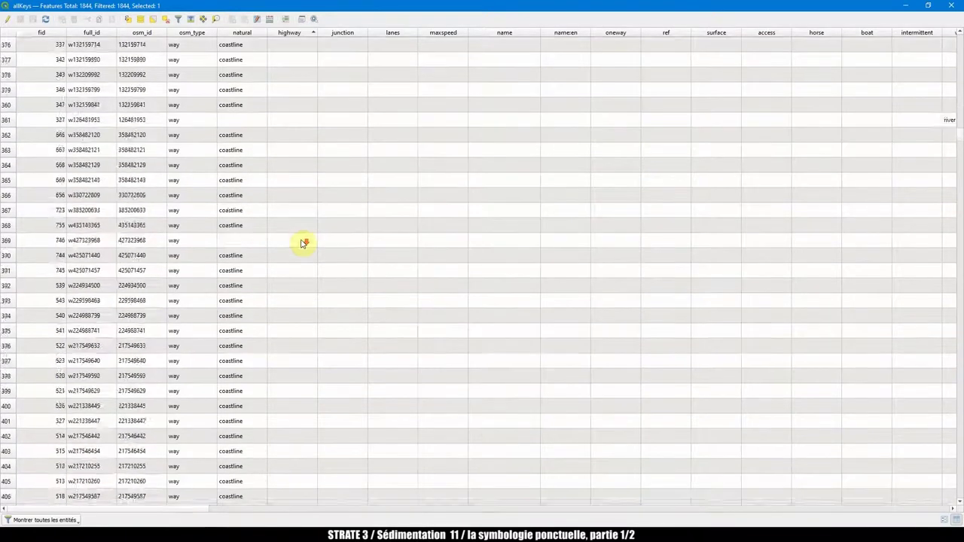
scroll(302, 244, "down", 12)
scroll(301, 242, "up", 4)
left_click(300, 197)
scroll(290, 294, "down", 20)
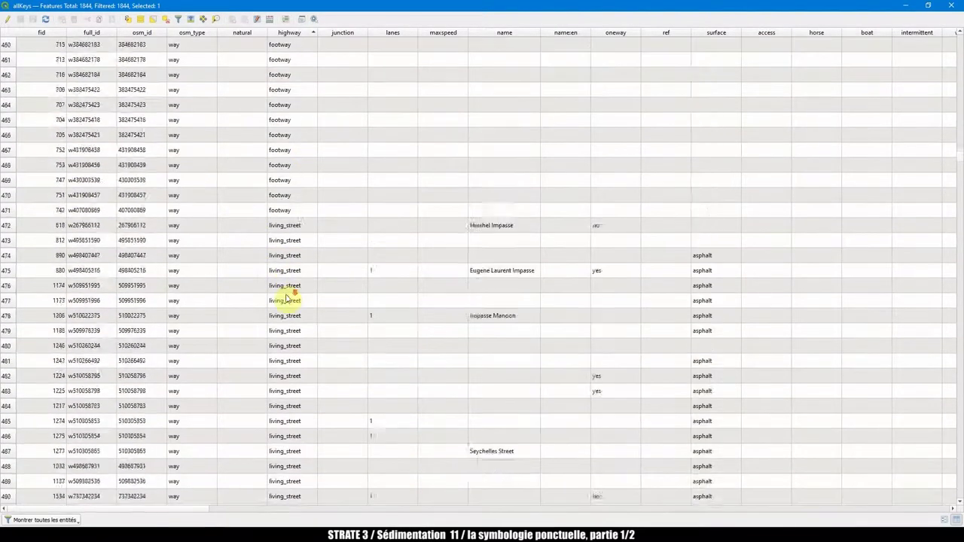
scroll(296, 220, "down", 20)
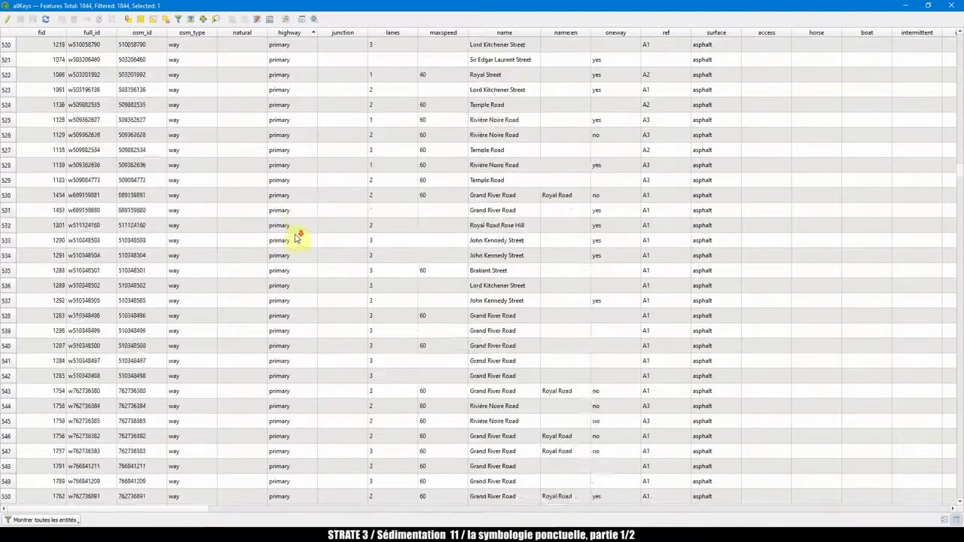
scroll(292, 258, "down", 20)
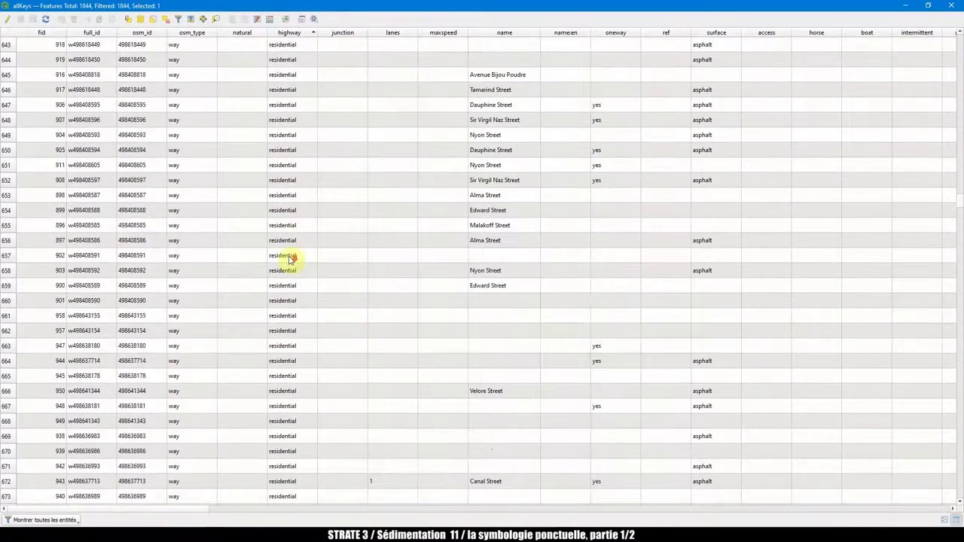
scroll(291, 259, "down", 20)
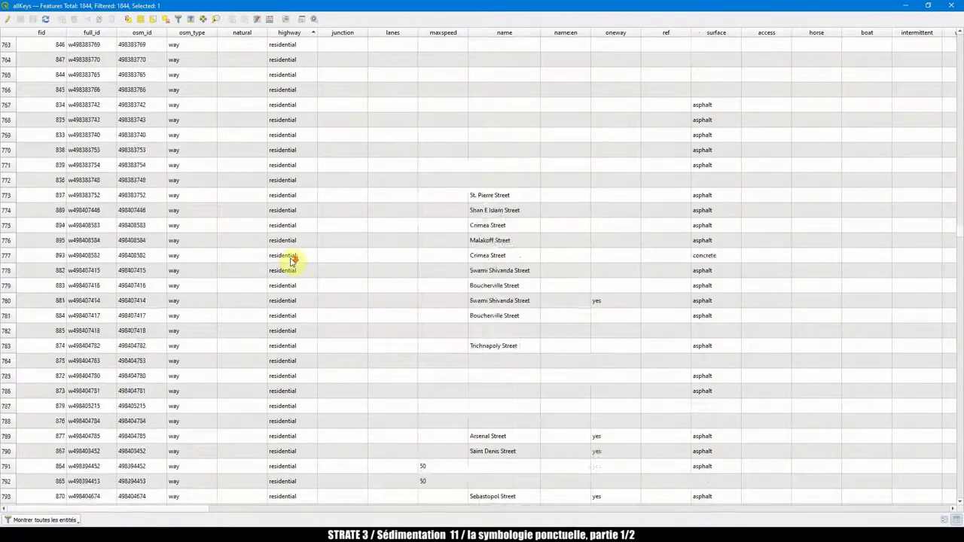
scroll(294, 309, "down", 6)
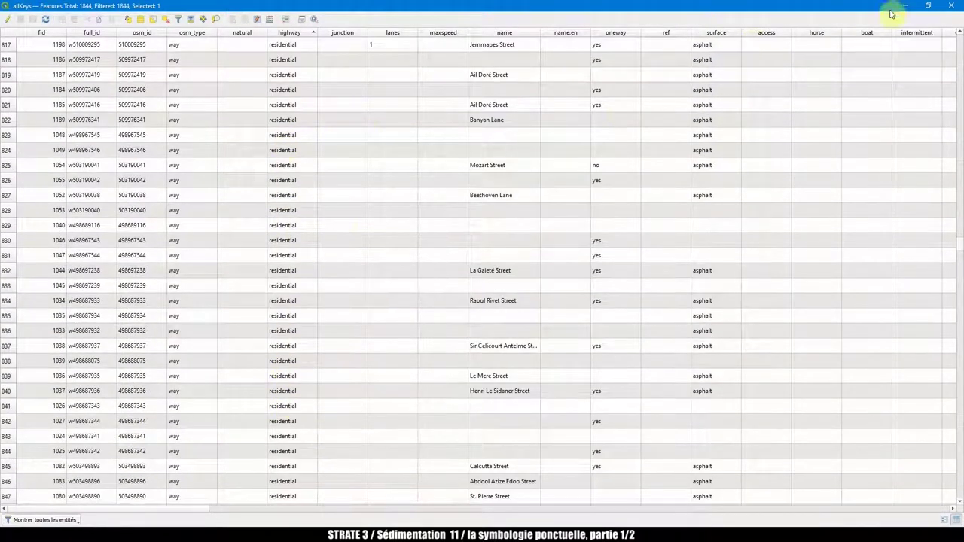
left_click(949, 5)
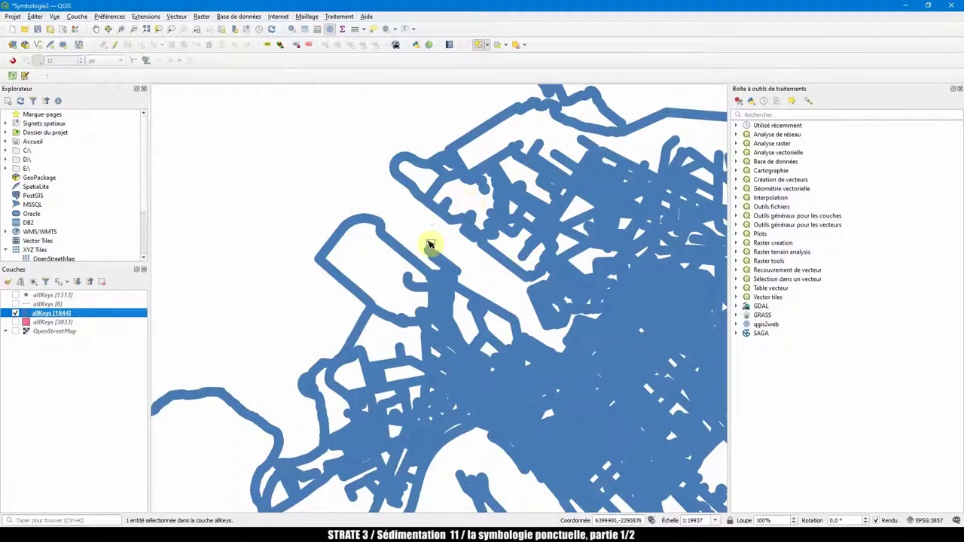
Step: Search the Processing toolbox for "unique" and select the vector analysis algorithm Liste des valeurs uniques
left_click(771, 114)
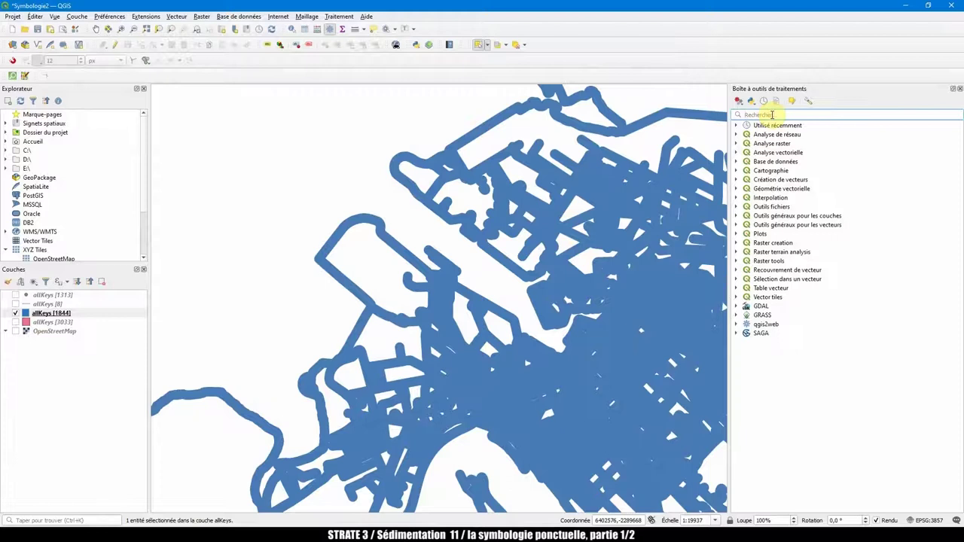
type("unique")
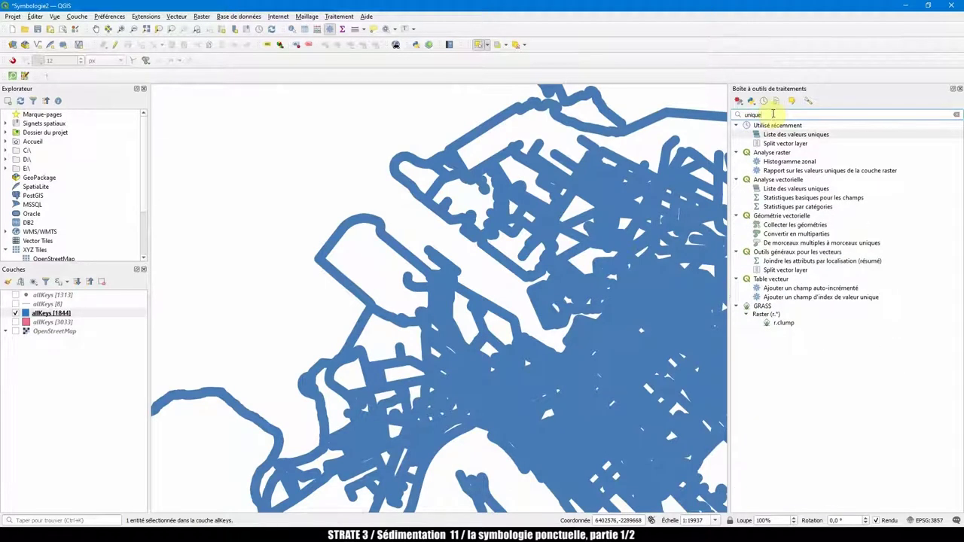
left_click(779, 188)
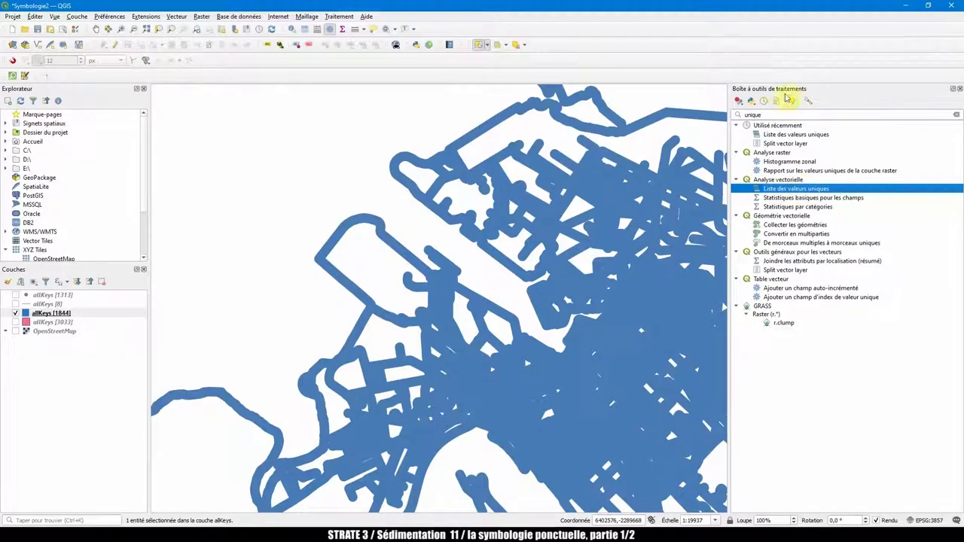
left_click(339, 16)
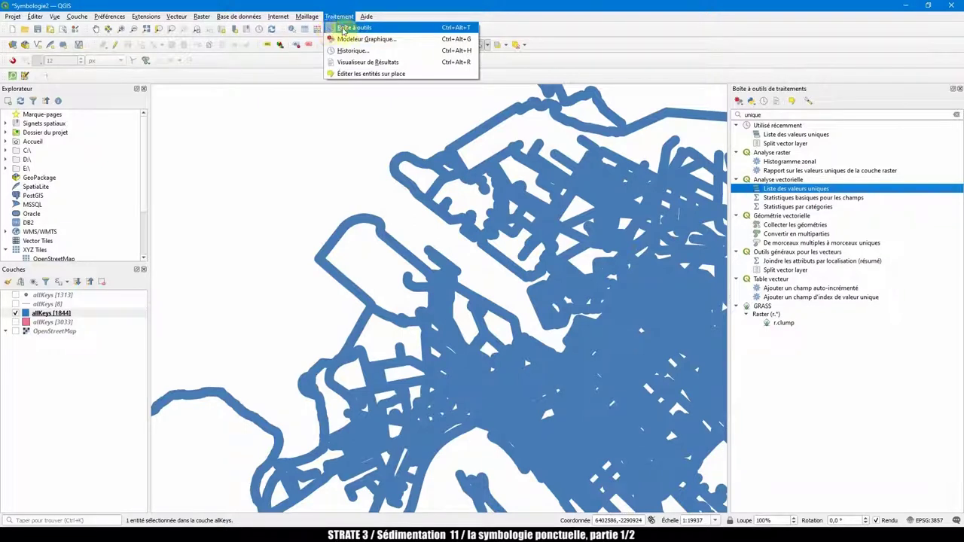
left_click(469, 6)
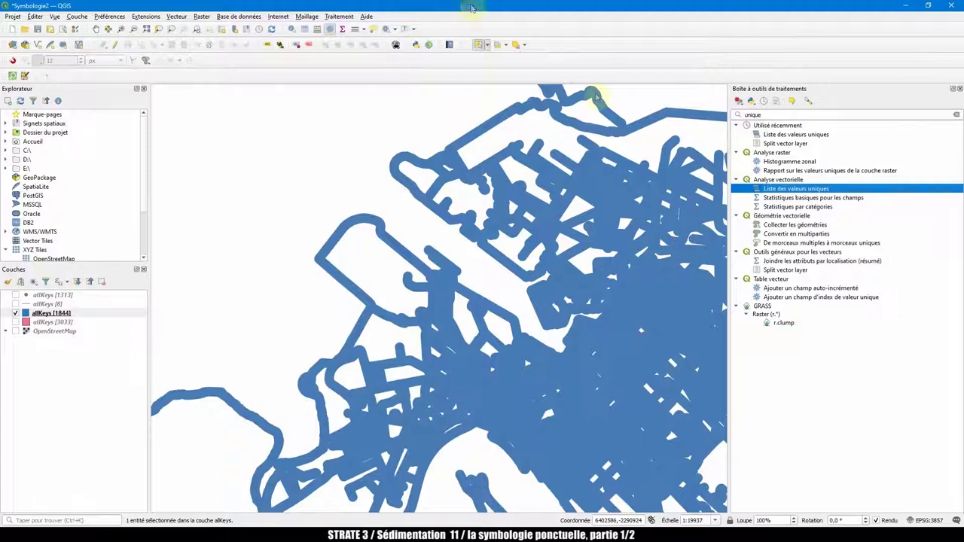
Step: Run Liste des valeurs uniques on the allKeys line layer with highway as target field, outputting a temporary layer and HTML report
double_click(778, 189)
left_click_drag(641, 163, 589, 123)
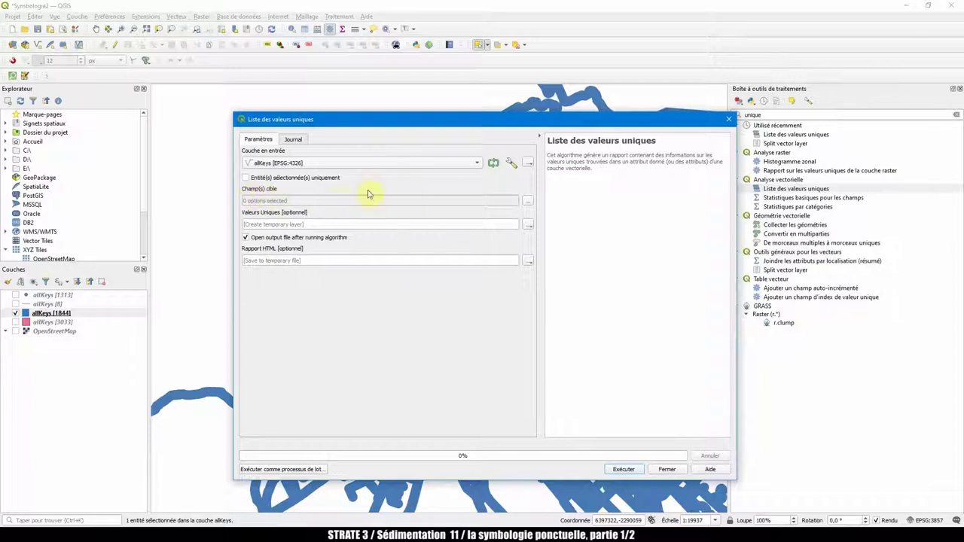
left_click(527, 201)
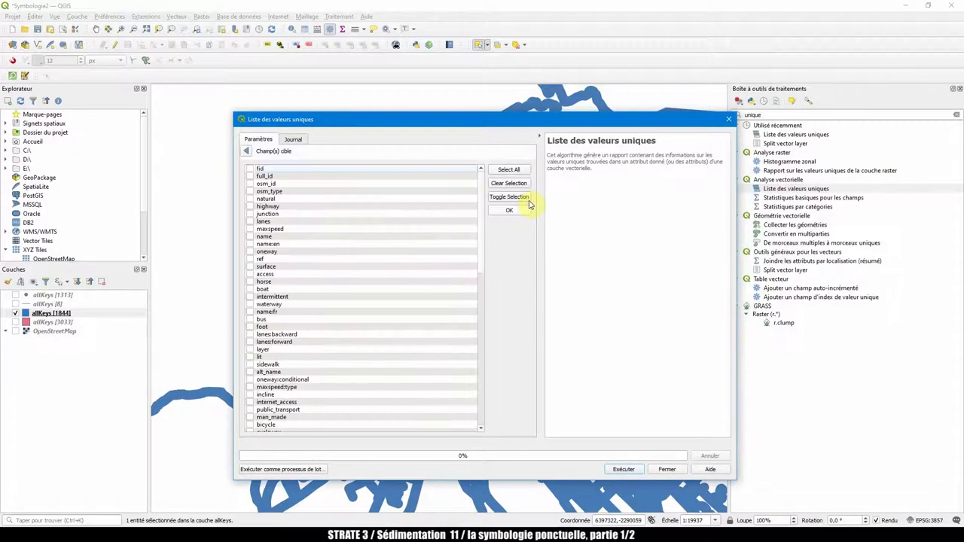
left_click(267, 206)
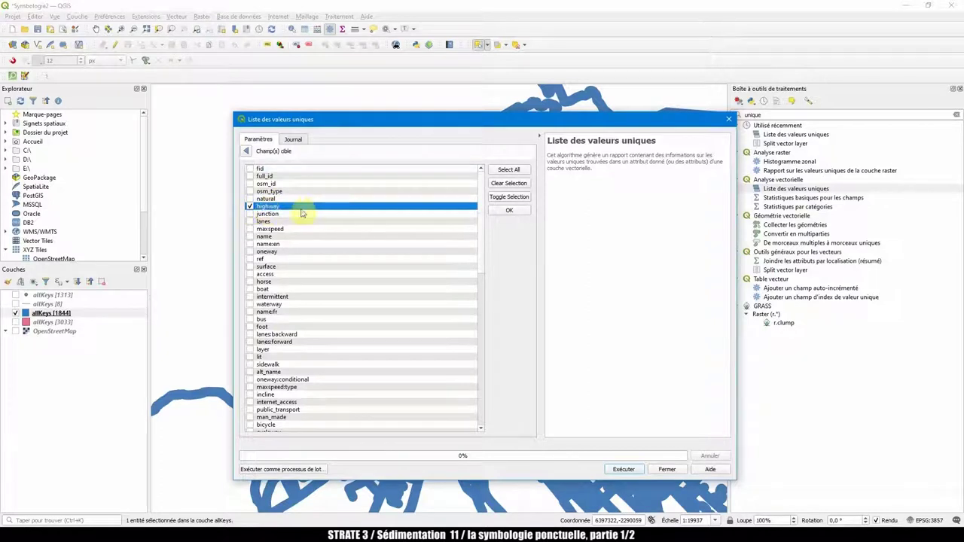
left_click(509, 211)
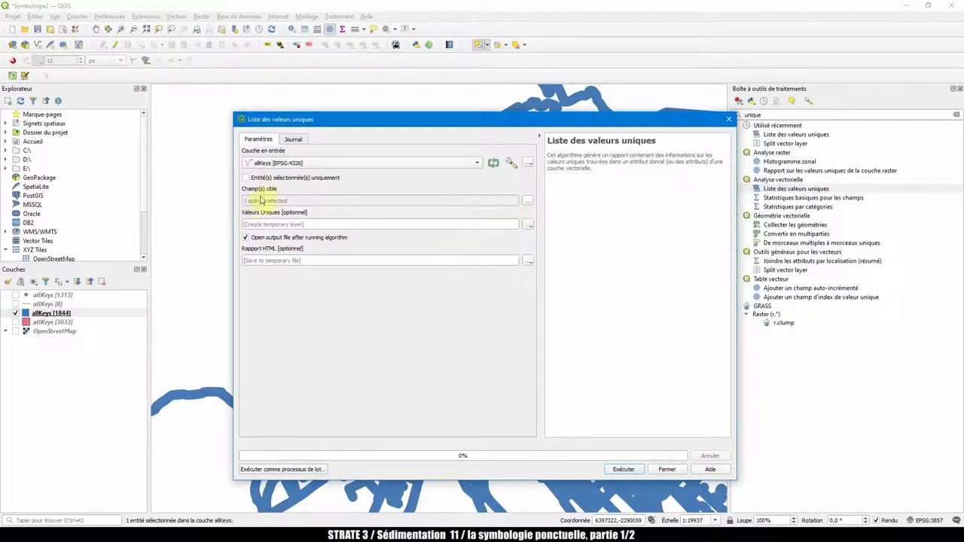
left_click(624, 469)
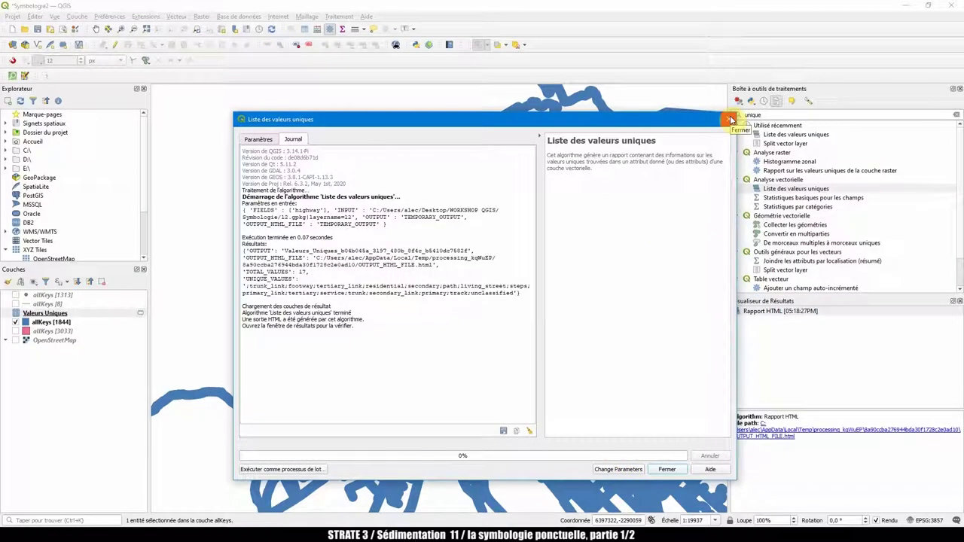
left_click_drag(369, 326, 242, 305)
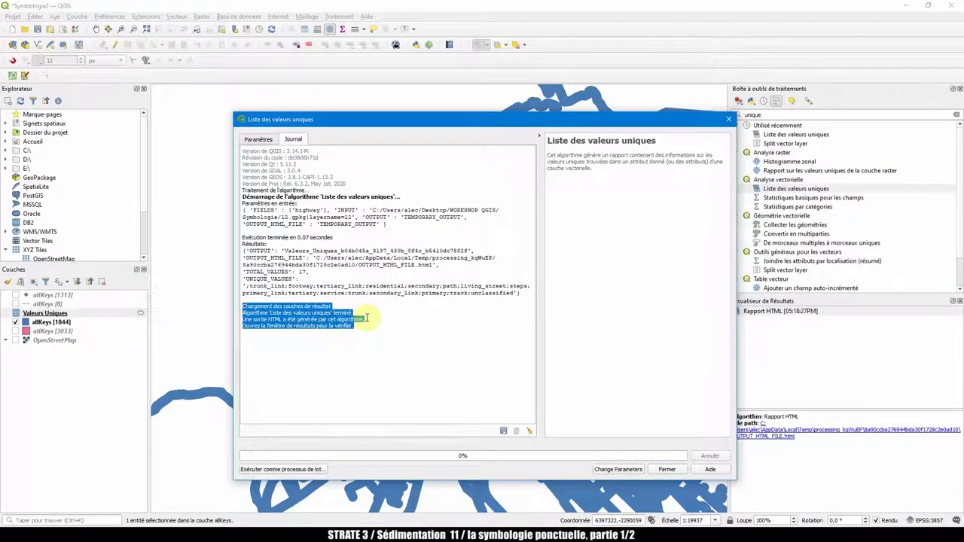
left_click(727, 119)
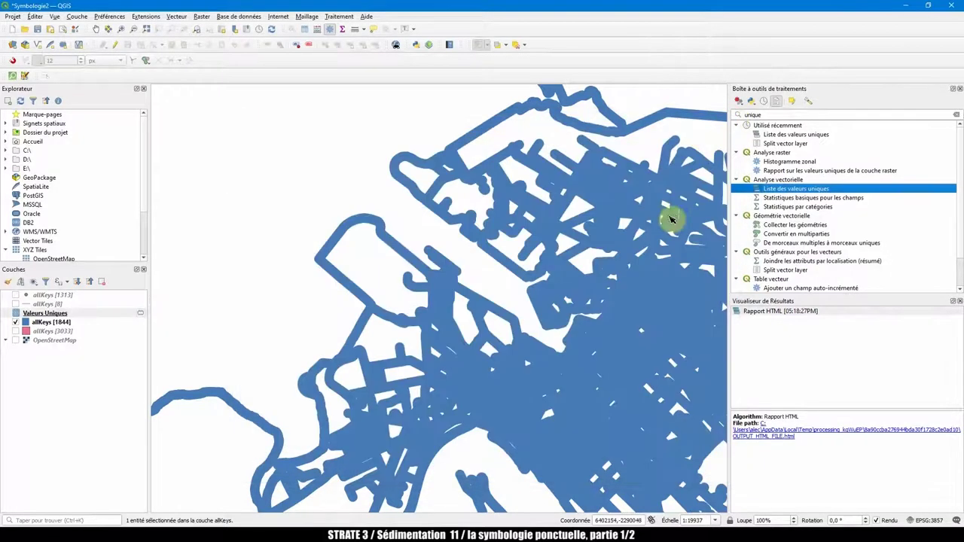
Step: Open the generated HTML report, review the list of unique highway values, and close it
left_click(778, 311)
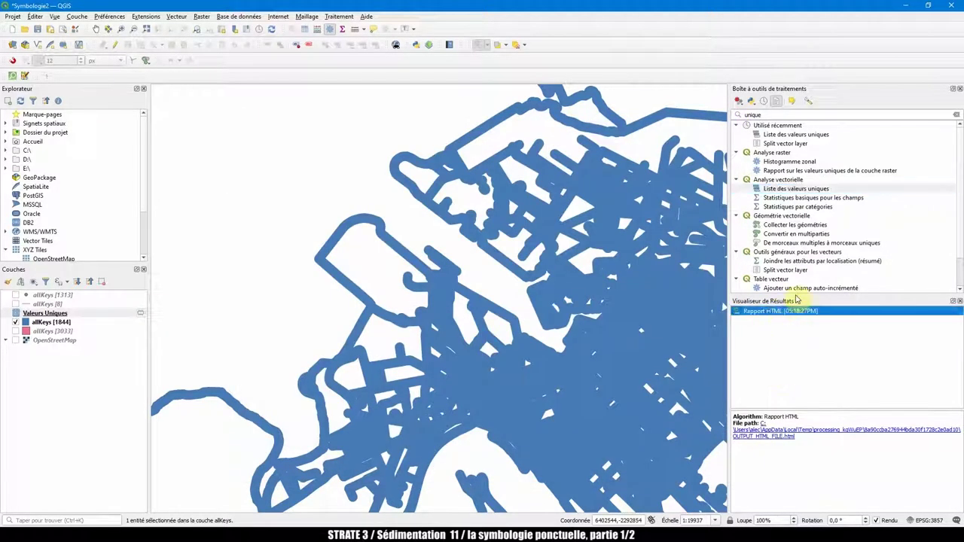
double_click(761, 314)
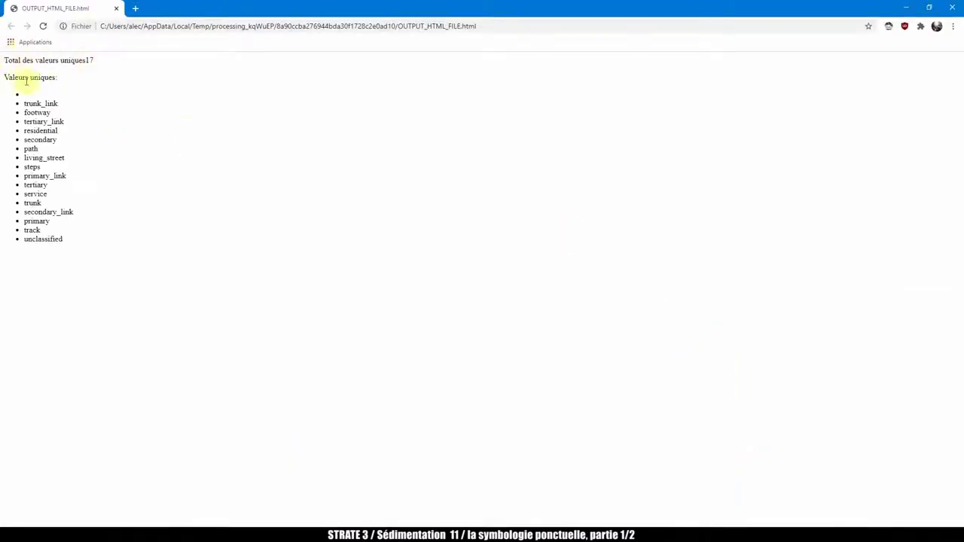
left_click_drag(66, 240, 22, 103)
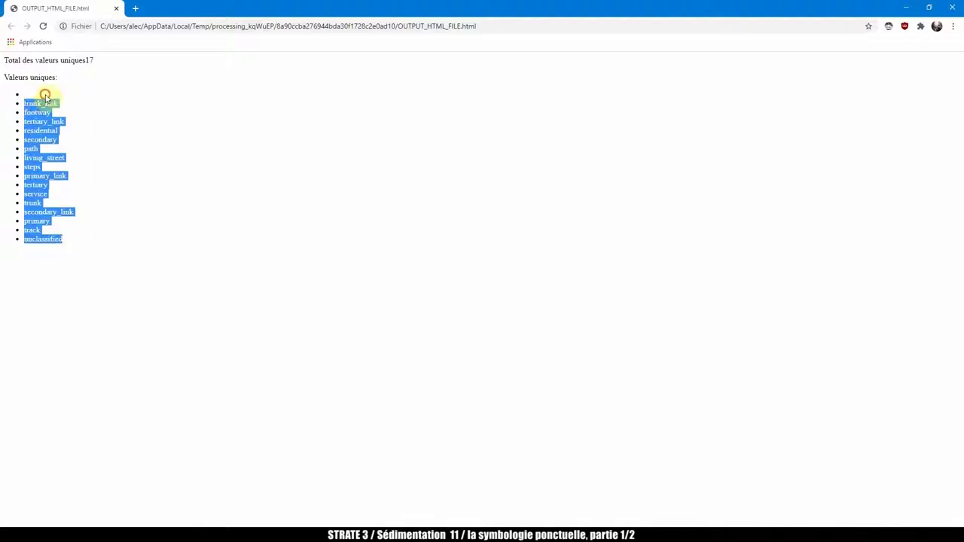
left_click(45, 96)
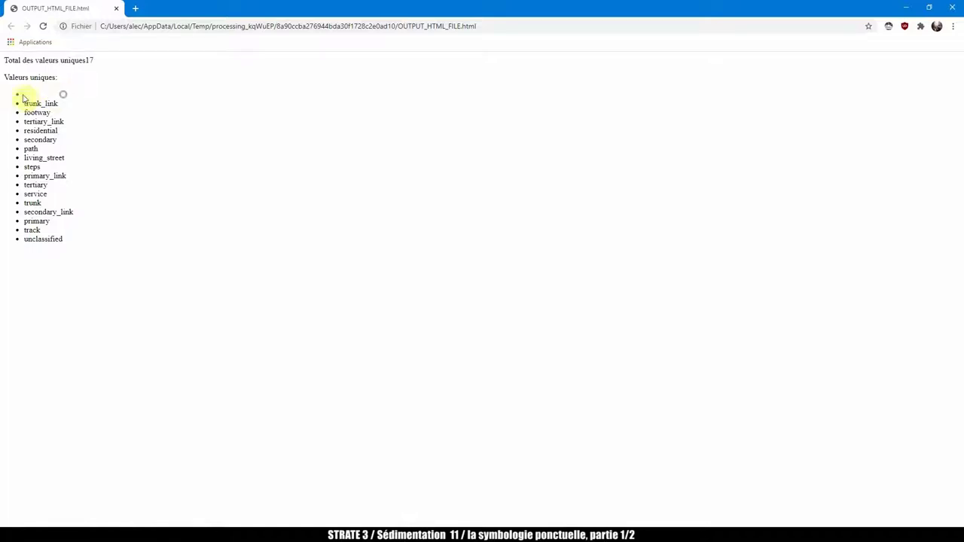
left_click_drag(64, 243, 22, 245)
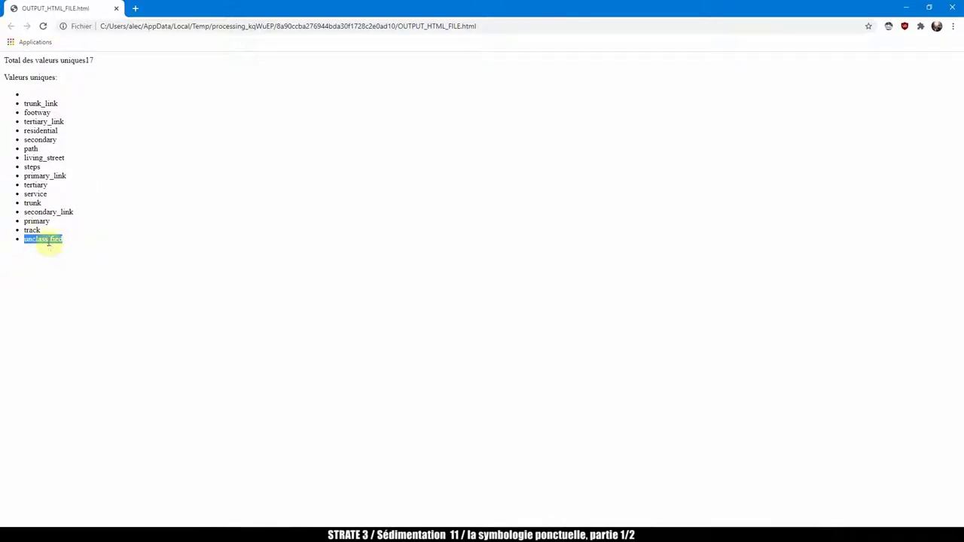
left_click_drag(40, 231, 22, 110)
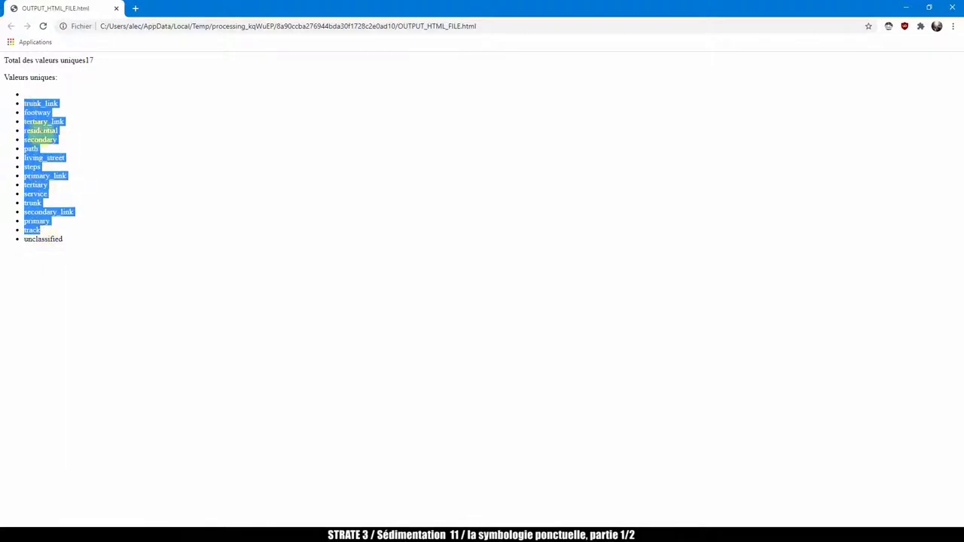
left_click(951, 7)
Step: View the attribute table of the Valeurs Uniques layer and close it
left_click(39, 313)
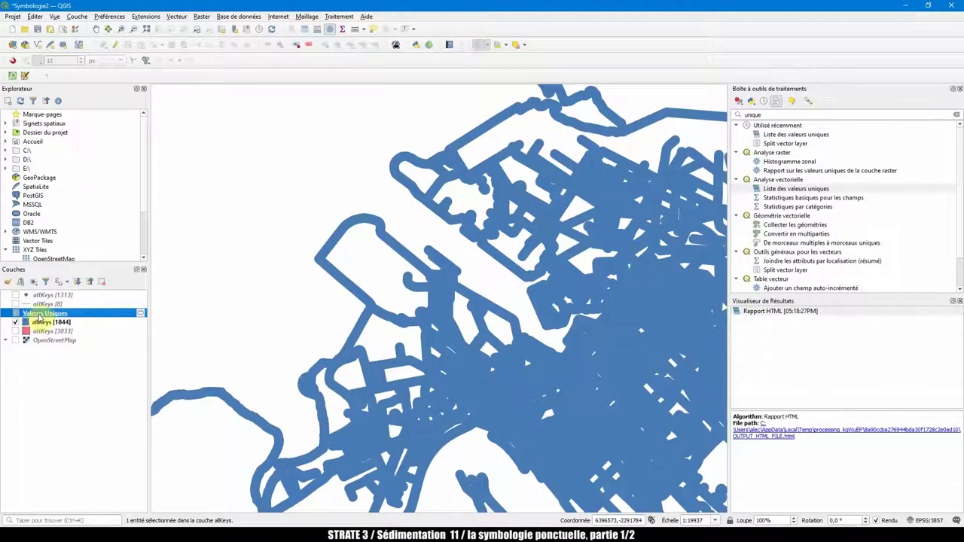
right_click(38, 315)
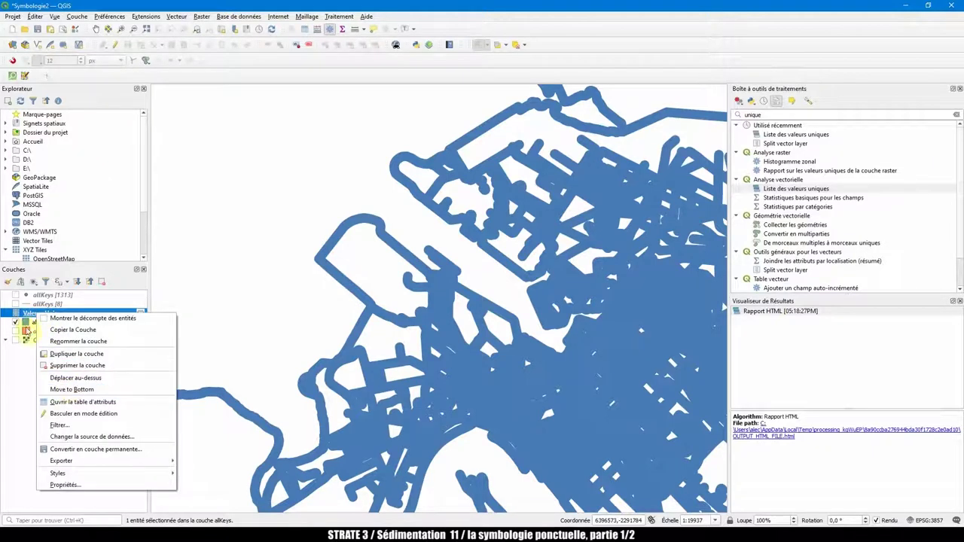
left_click(20, 311)
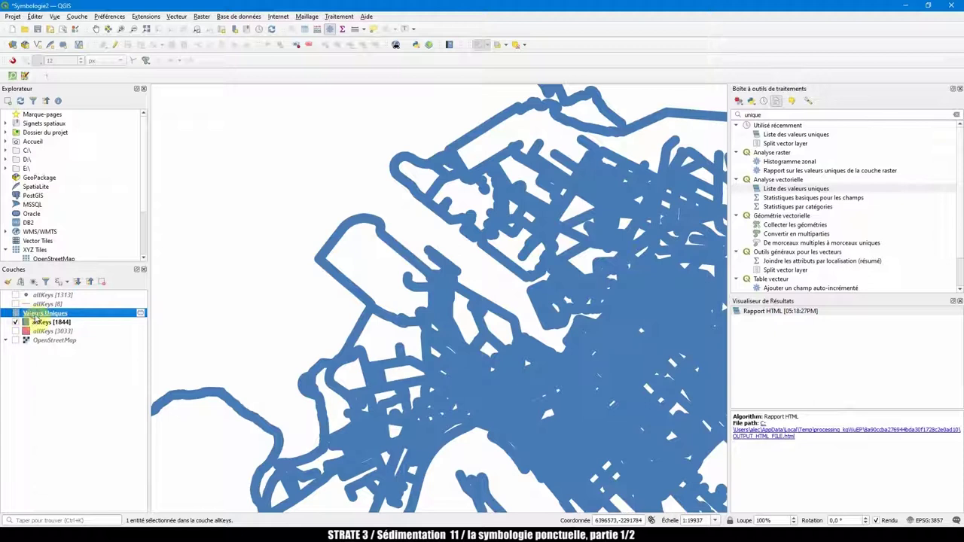
right_click(34, 315)
left_click(79, 401)
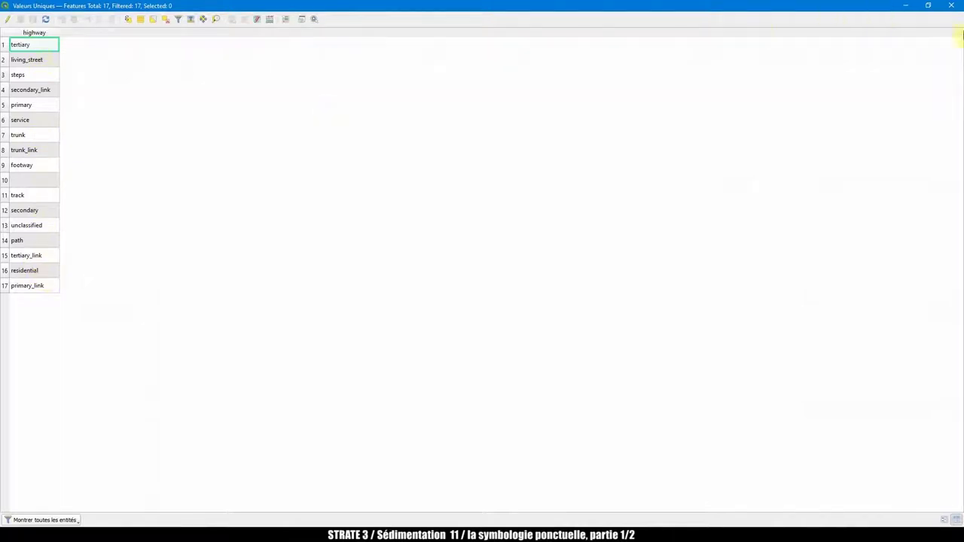
left_click(949, 6)
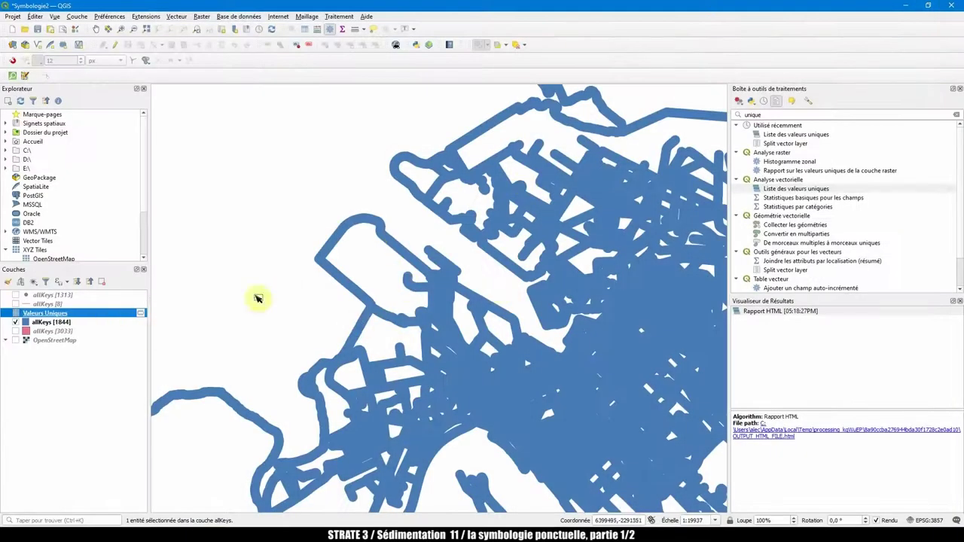
Step: Switch the symbology of the visible allKeys line layer from a single symbol to Catégorisé
left_click(49, 324)
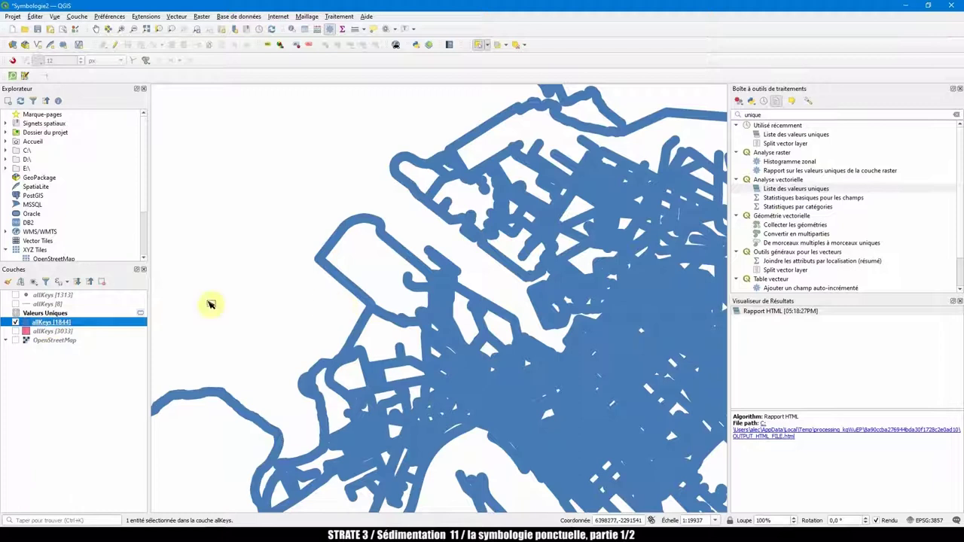
double_click(28, 324)
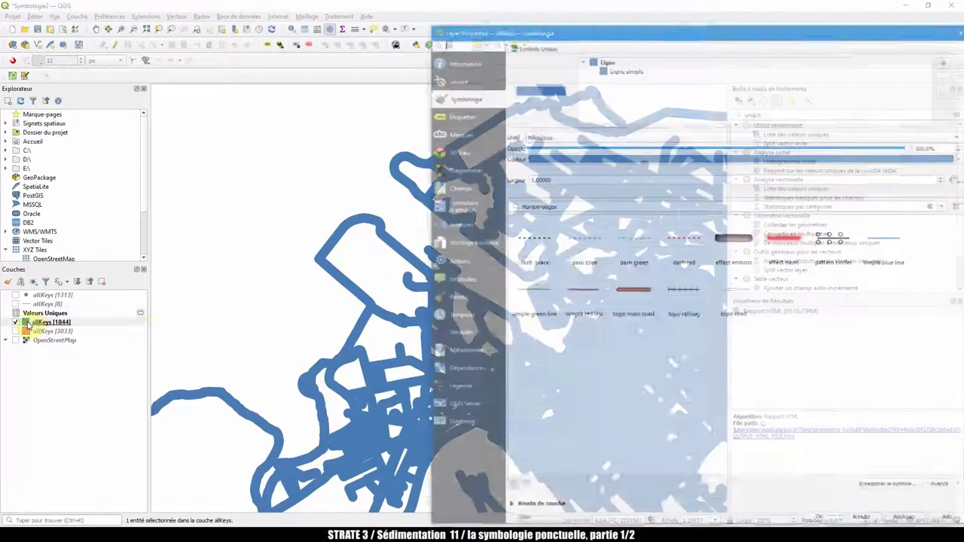
left_click_drag(490, 28, 324, 16)
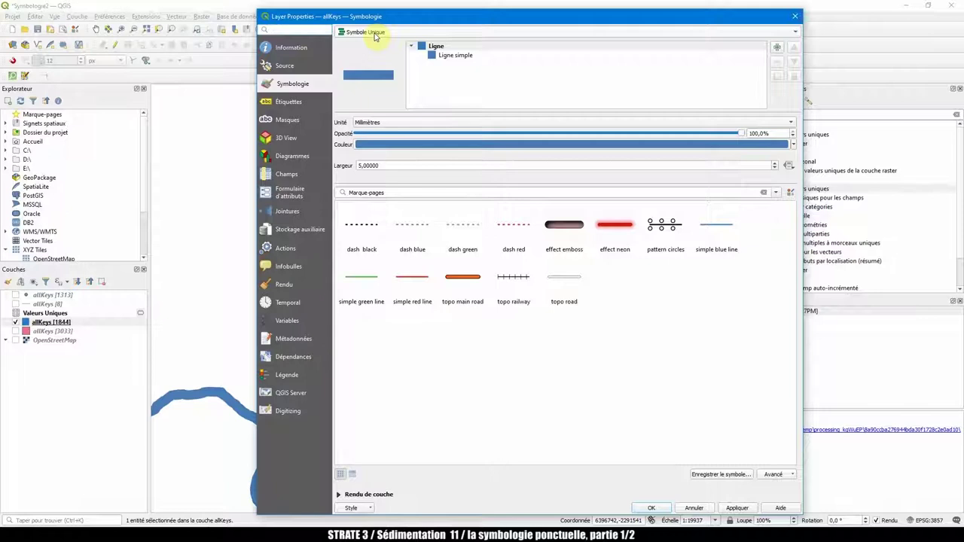
left_click(374, 35)
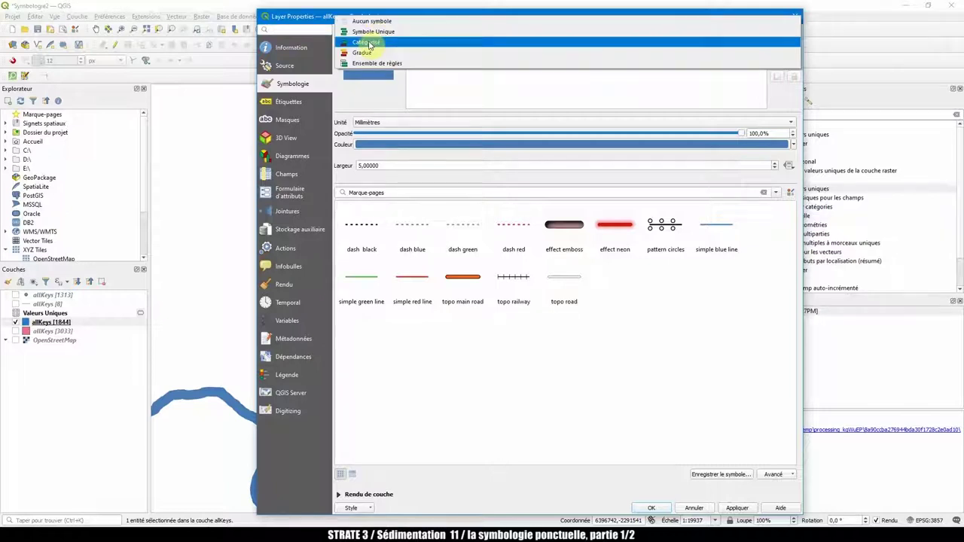
left_click(367, 43)
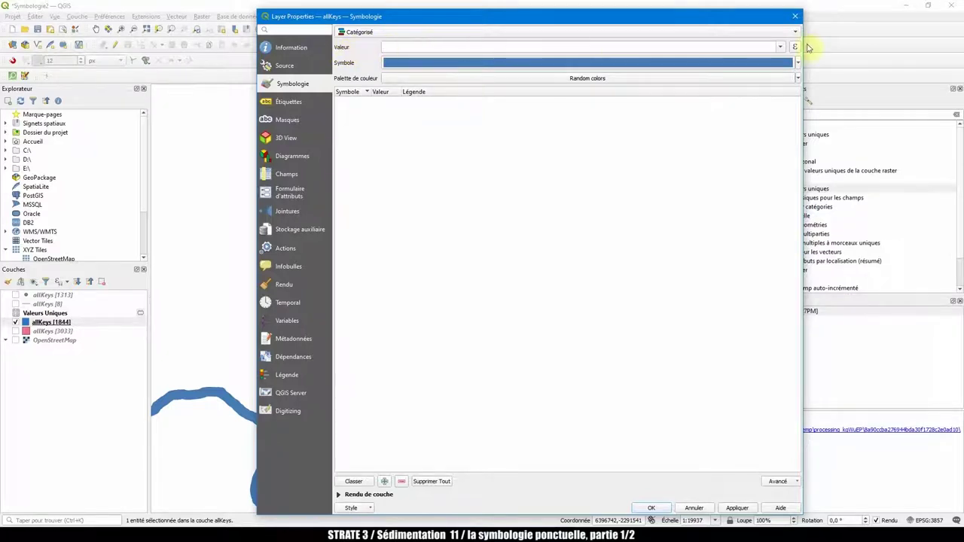
Step: Classify the layer by the highway field with random colors and apply the categorized style
left_click(782, 49)
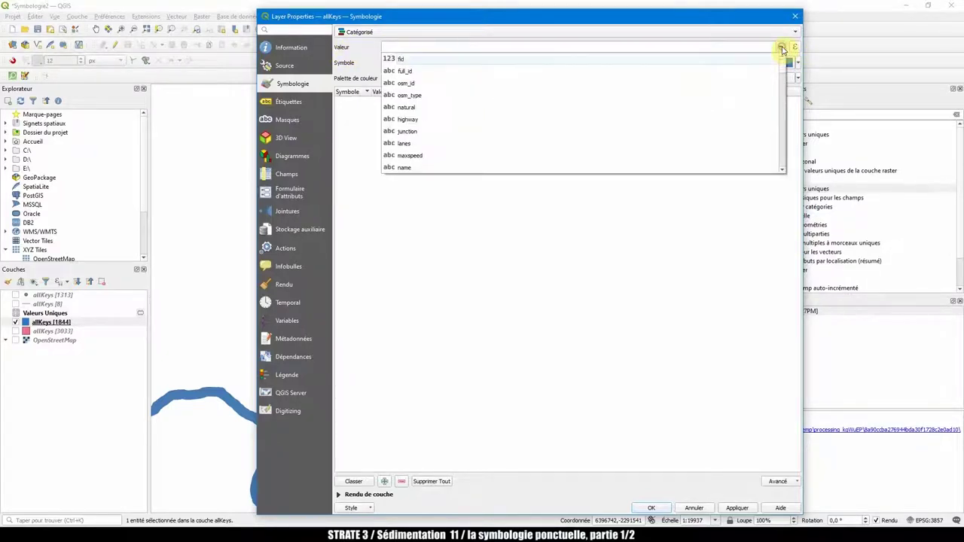
left_click(410, 120)
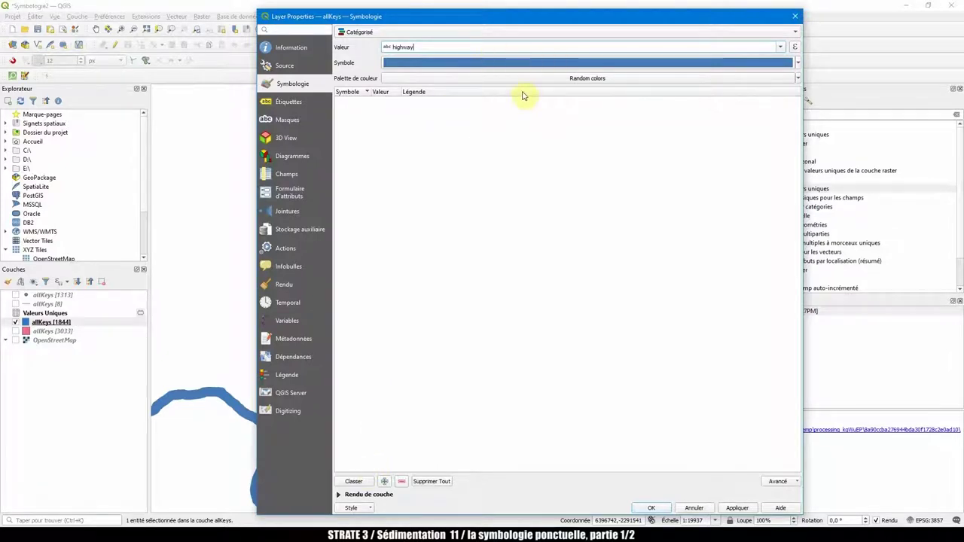
left_click(354, 481)
double_click(401, 91)
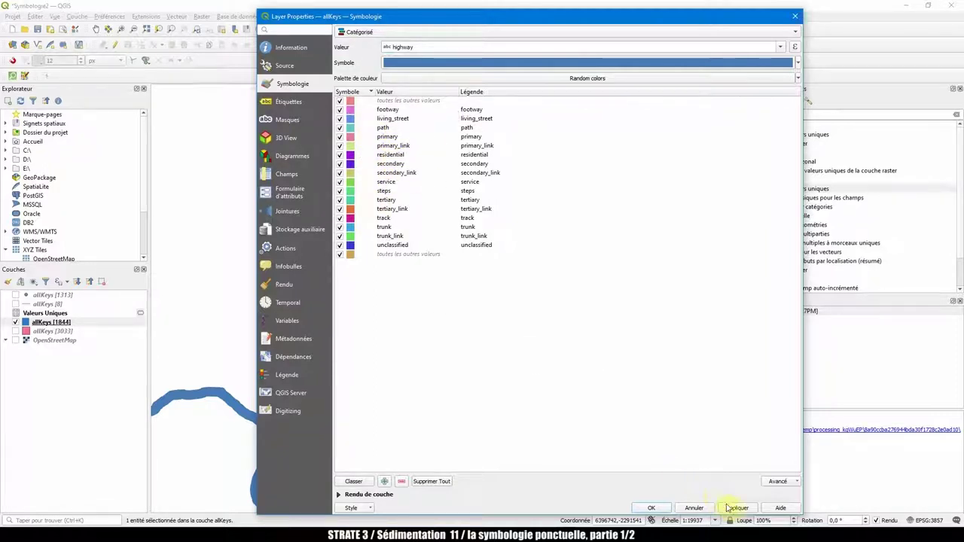
left_click(662, 509)
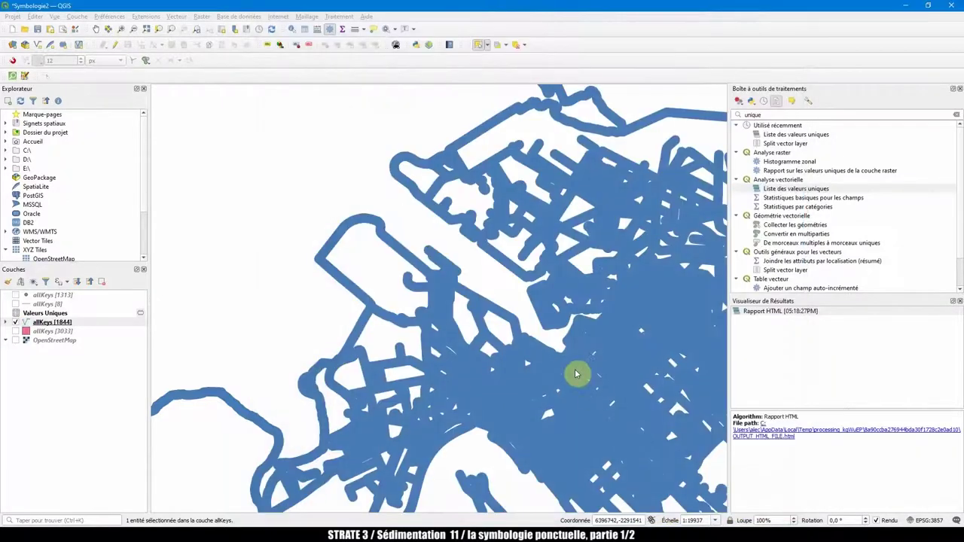
Step: Set the stroke width of the footway category's simple line to 0.5 mm in the allKeys symbology
left_click_drag(539, 295, 332, 235)
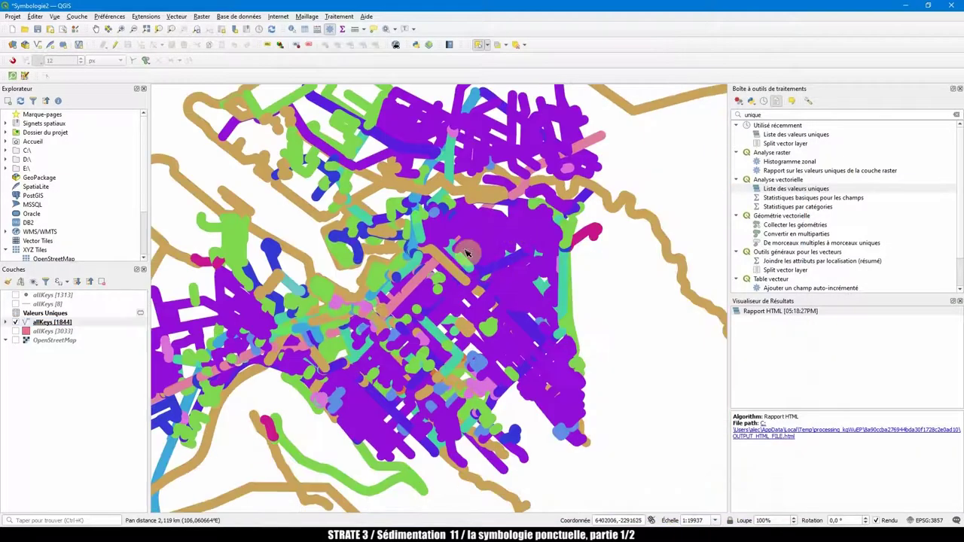
left_click(479, 232)
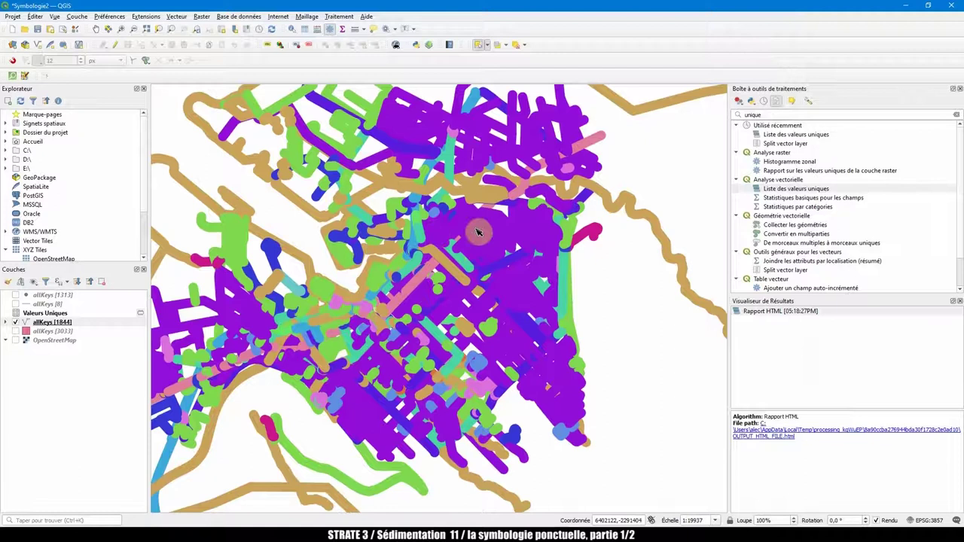
left_click(26, 323)
double_click(26, 323)
left_click(552, 76)
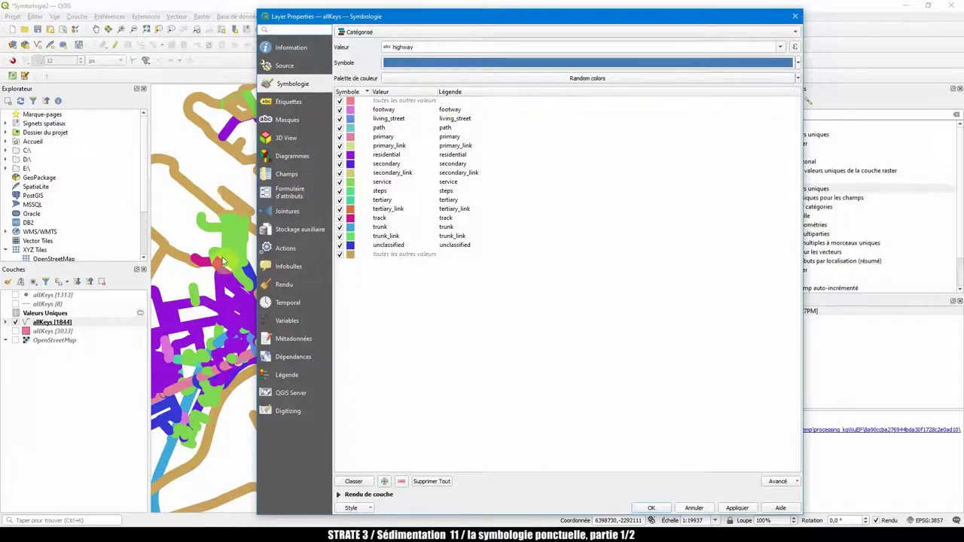
left_click(383, 112)
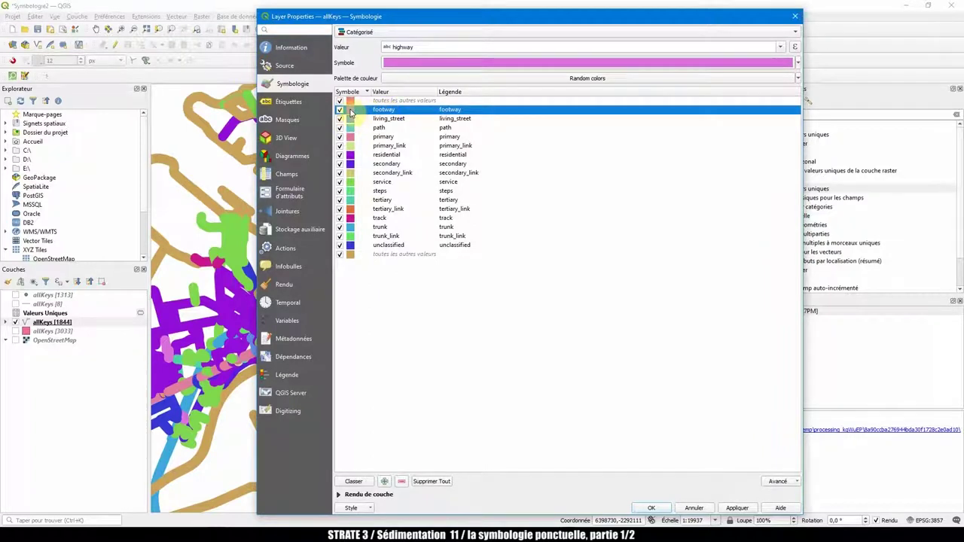
double_click(350, 111)
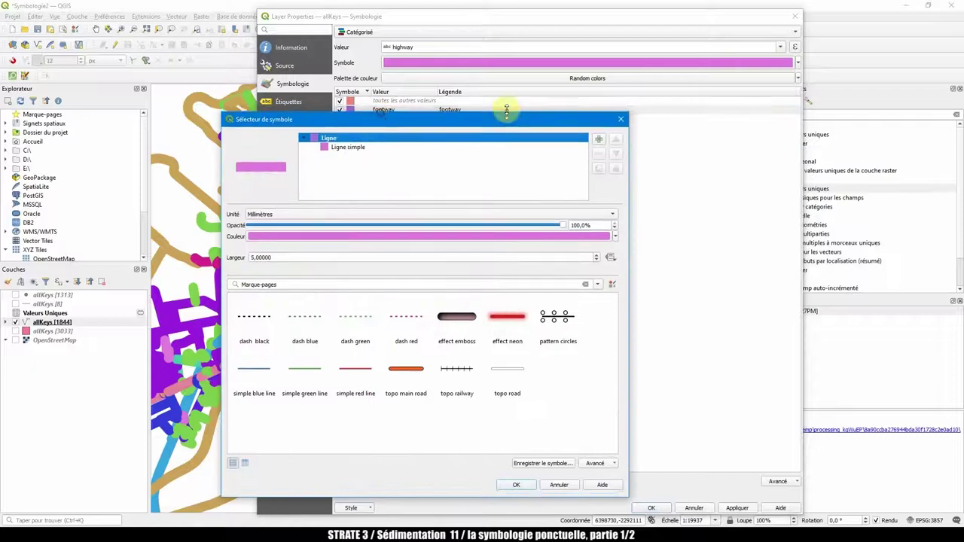
left_click_drag(464, 125, 534, 107)
left_click(420, 129)
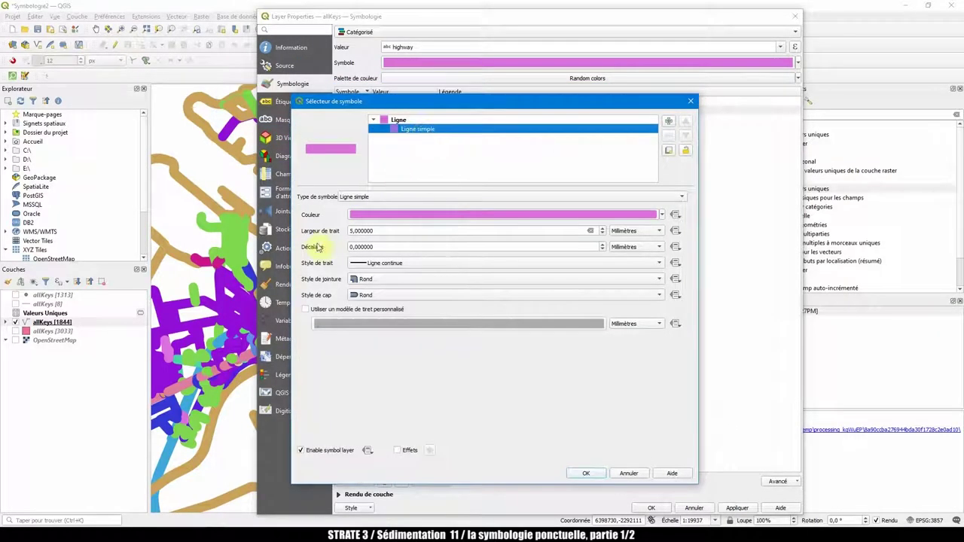
left_click_drag(371, 232, 327, 234)
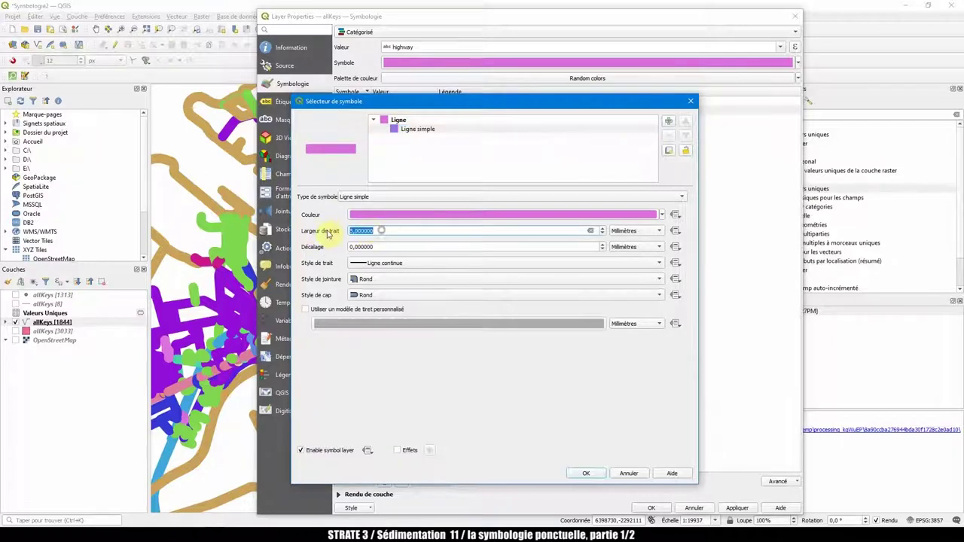
type(",5")
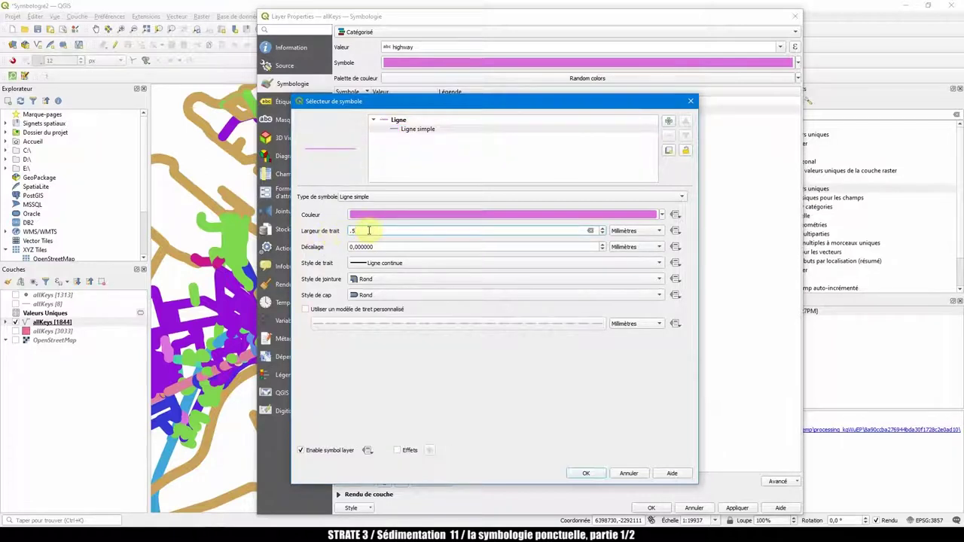
Step: Set the footway category's stroke style to Ligne en tiret and accept the symbol
left_click(394, 267)
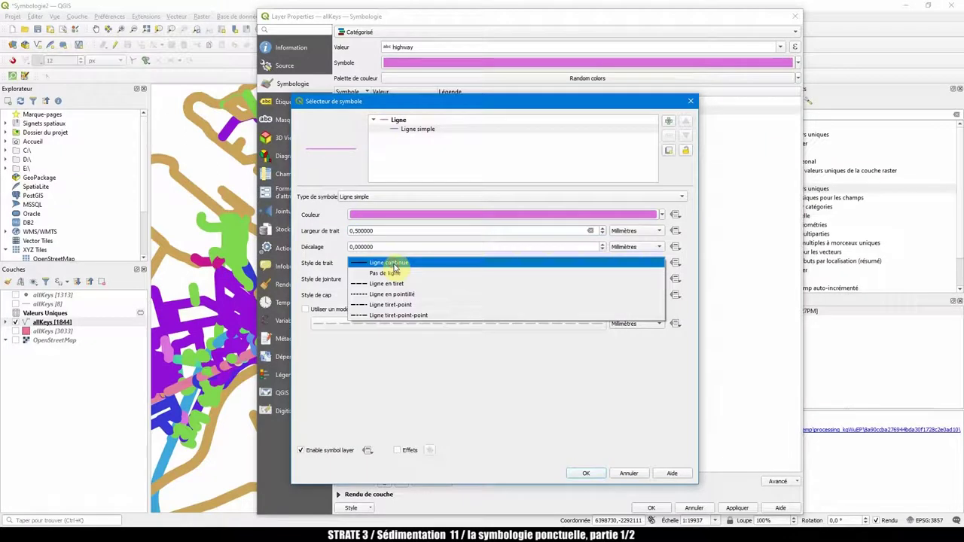
left_click(395, 275)
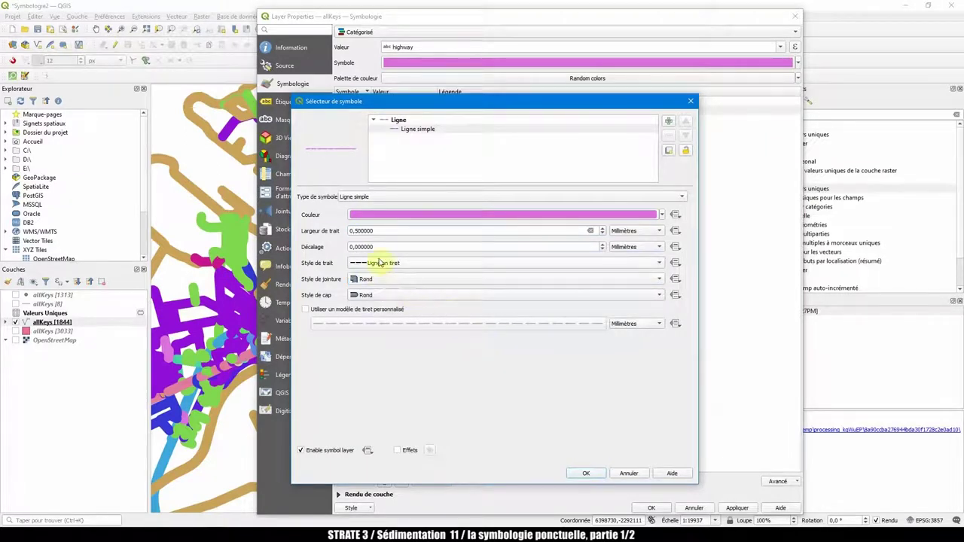
left_click(587, 473)
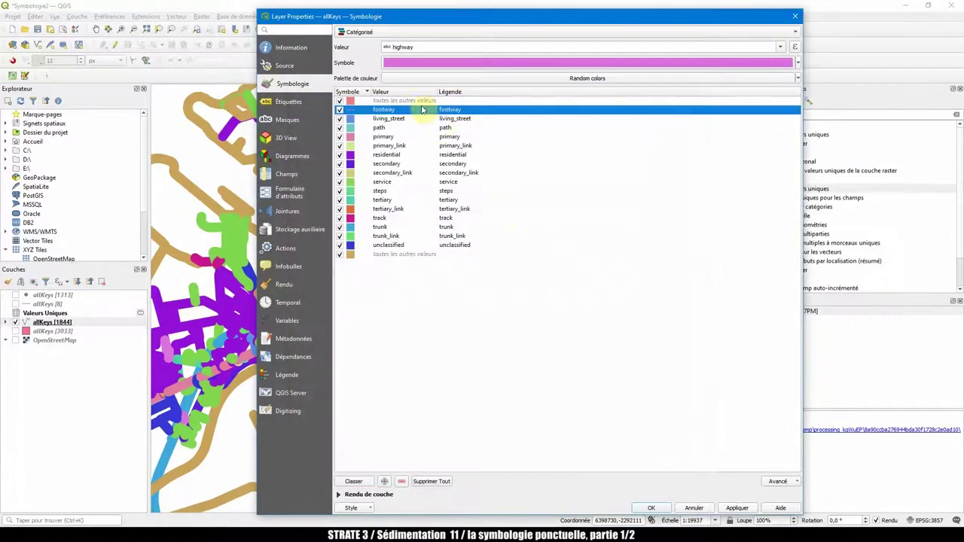
Step: Turn off the first "toutes les autres valeurs" category in the highway classification
left_click(388, 117)
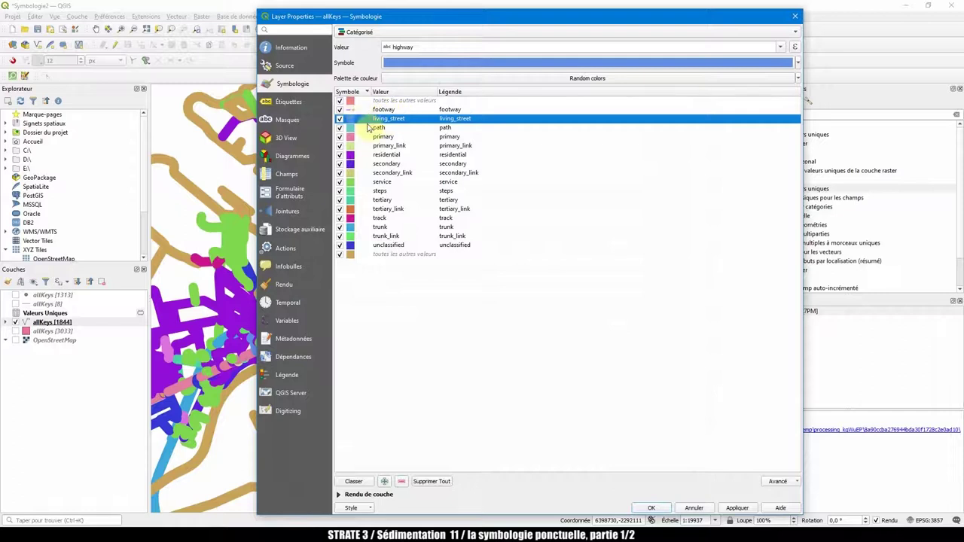
left_click(380, 110)
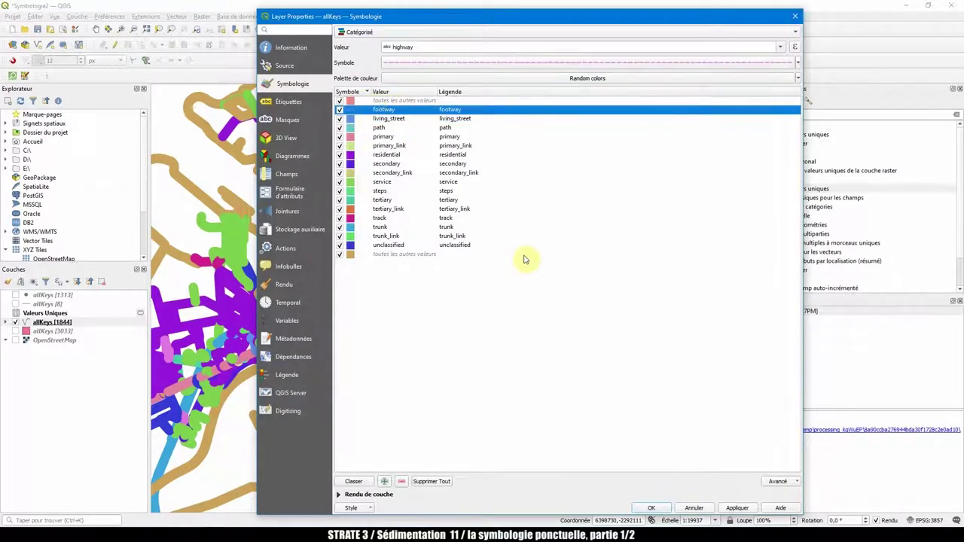
left_click(397, 118)
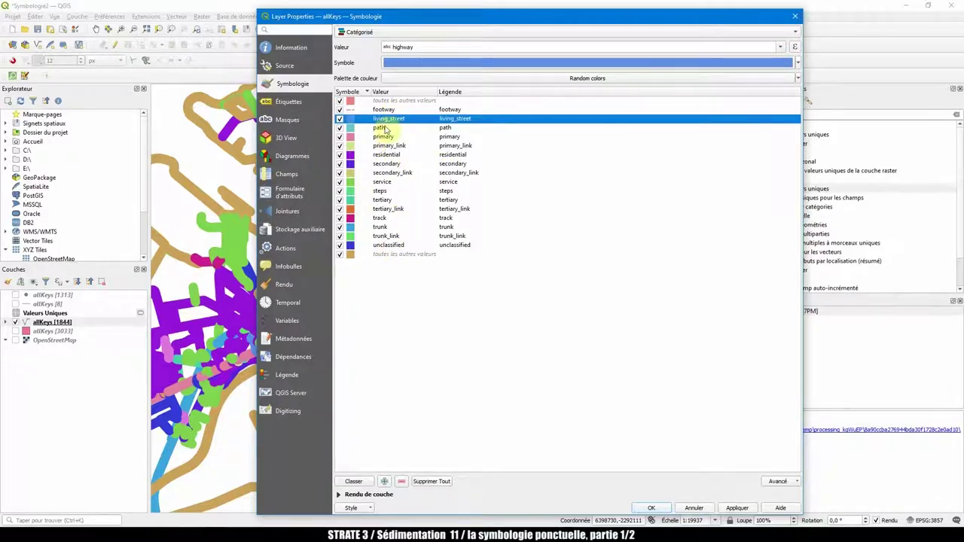
left_click(405, 101)
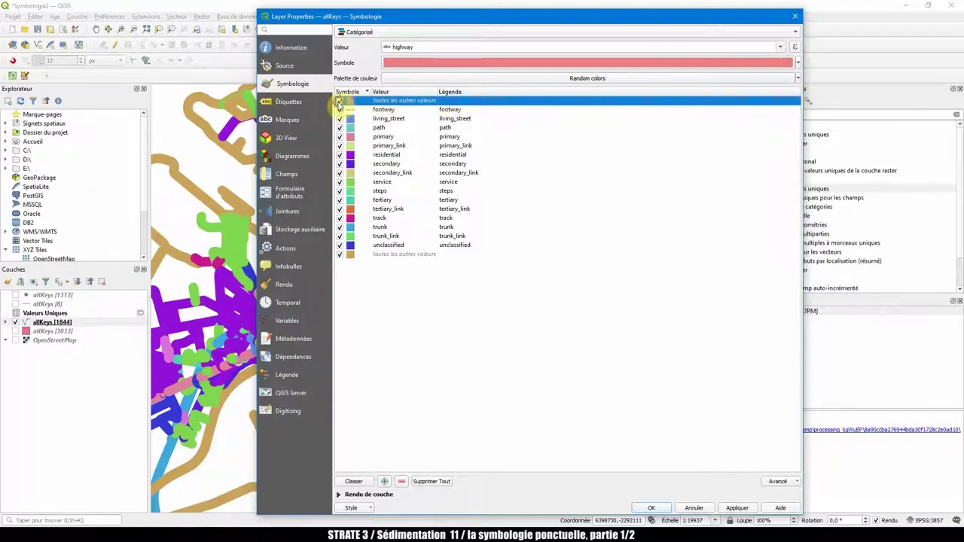
left_click_drag(360, 106, 352, 126)
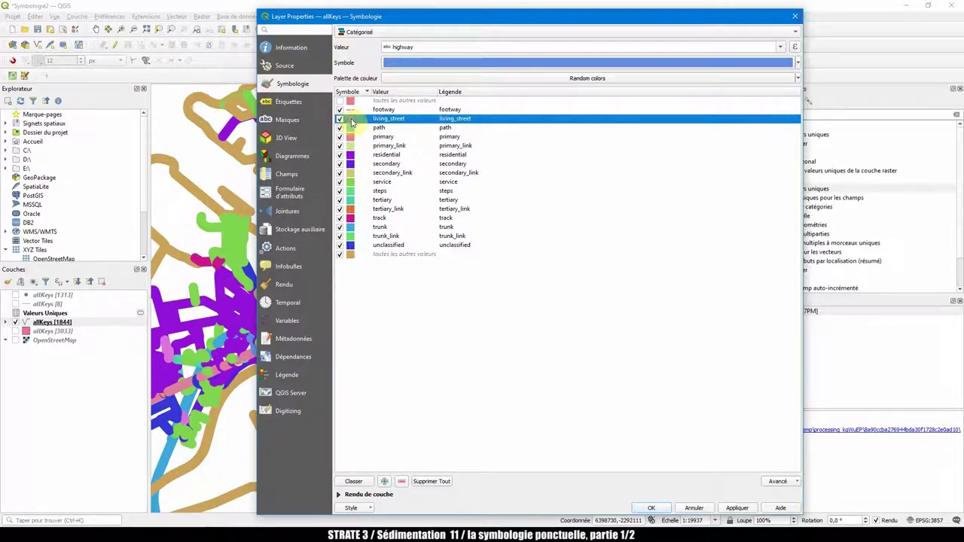
Step: Set the stroke width of the living_street category's simple line to 2 mm
double_click(351, 123)
left_click(410, 129)
left_click_drag(390, 229, 333, 228)
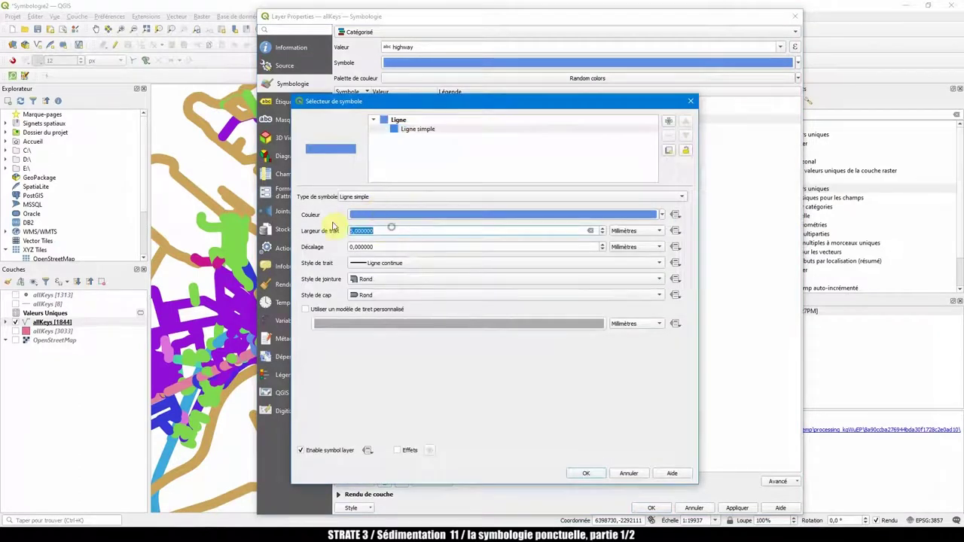
type("2")
left_click(586, 475)
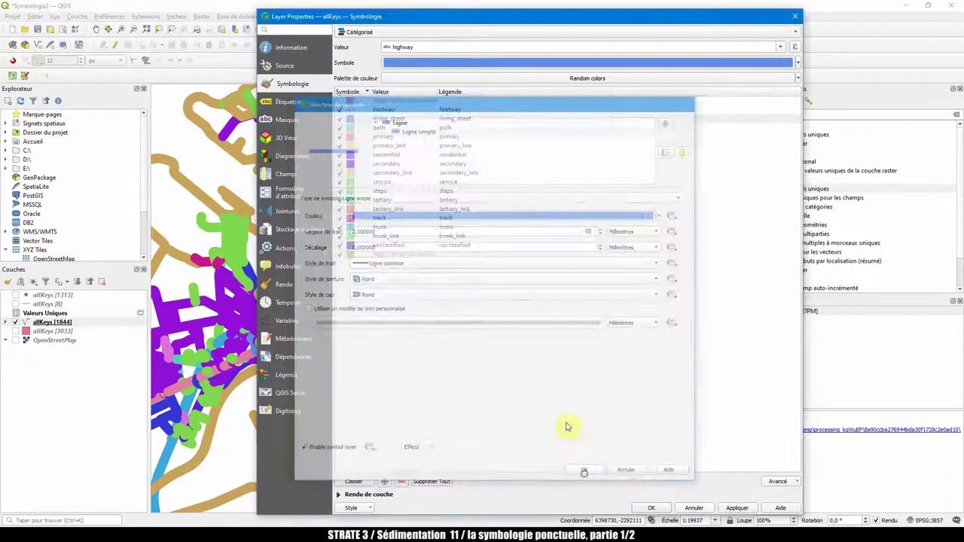
Step: Set the stroke width of the path category's simple line to 1 mm
double_click(353, 128)
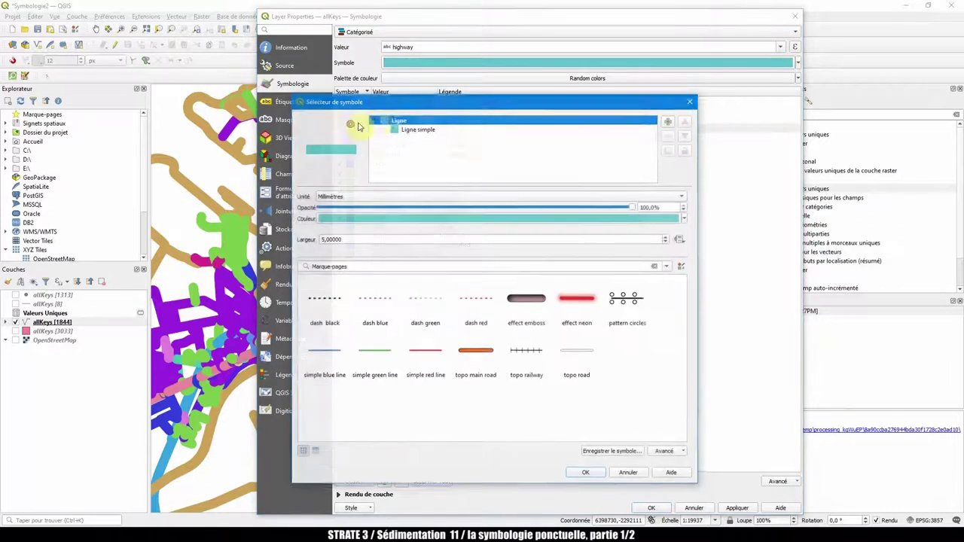
left_click(409, 130)
left_click(390, 230)
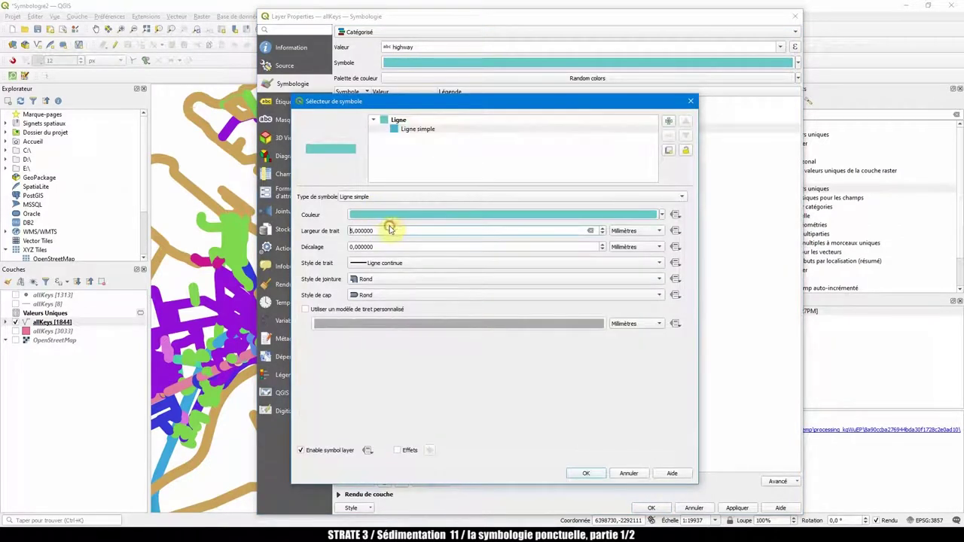
double_click(385, 229)
type("1")
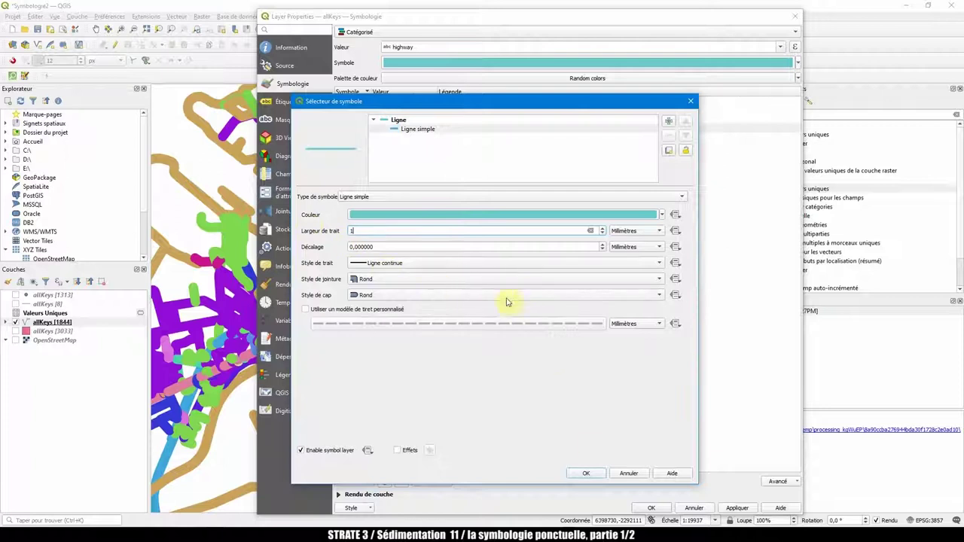
left_click(590, 472)
Step: Apply the edited category symbols, move the layer properties aside to uncover the map, and close them
left_click(399, 137)
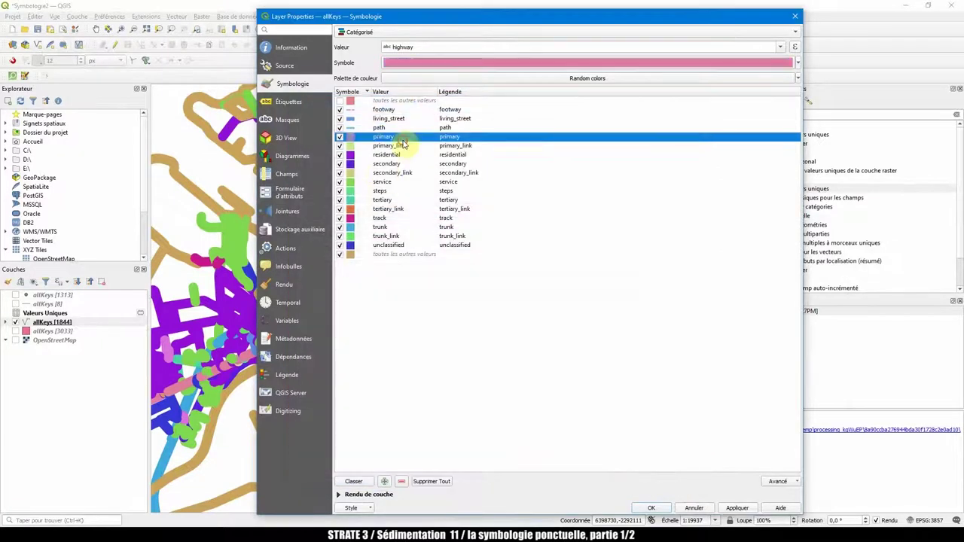
left_click(736, 507)
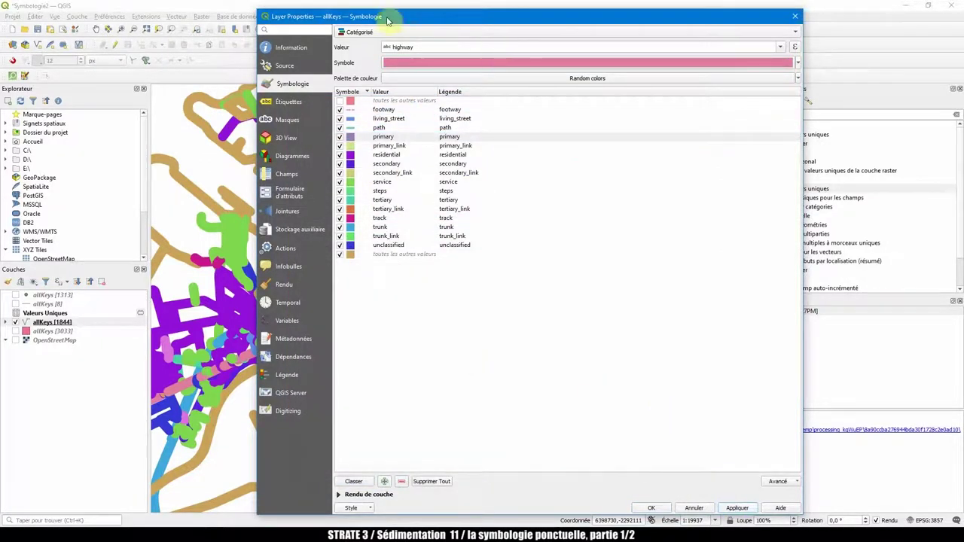
left_click_drag(404, 19, 576, 19)
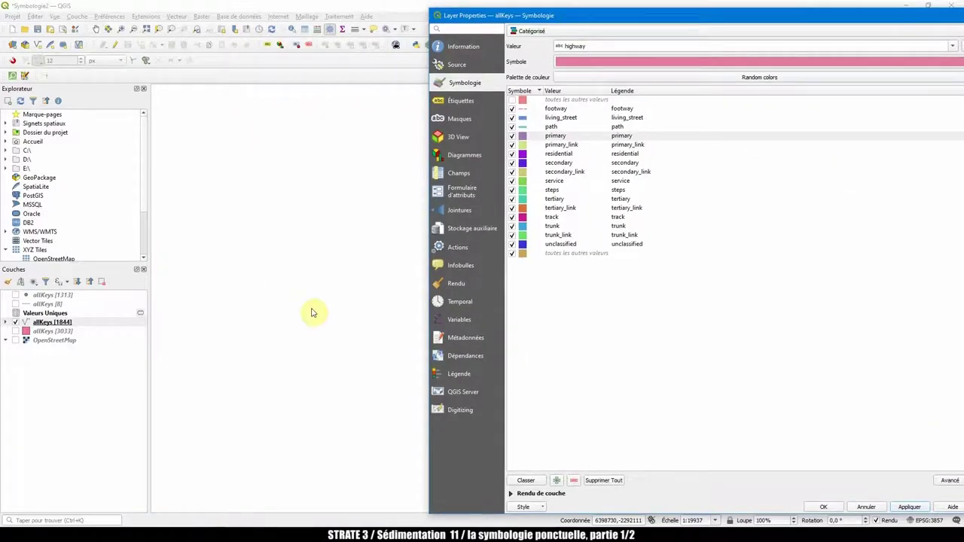
left_click(822, 506)
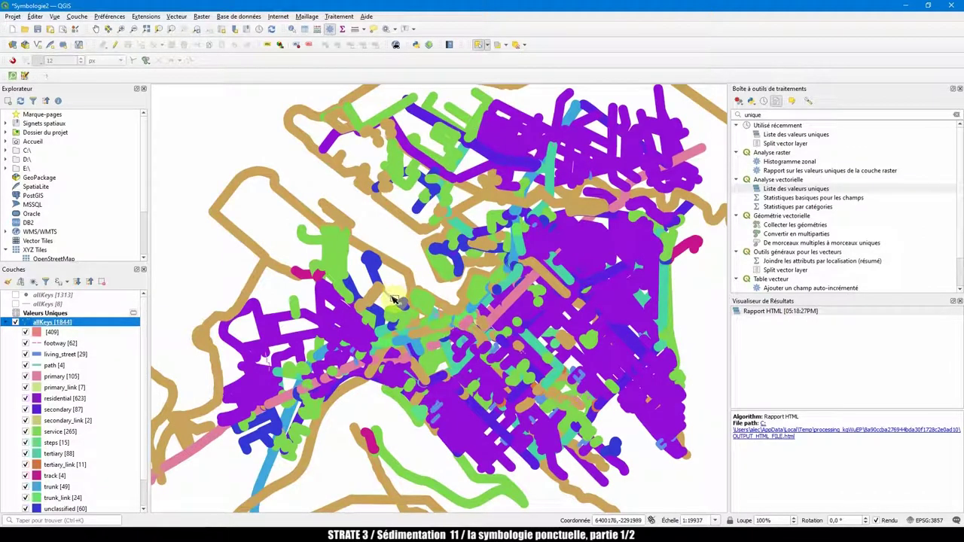
Step: Reopen the allKeys symbology, give all categories from footway to unclassified one common thinner line width, and apply it
double_click(27, 324)
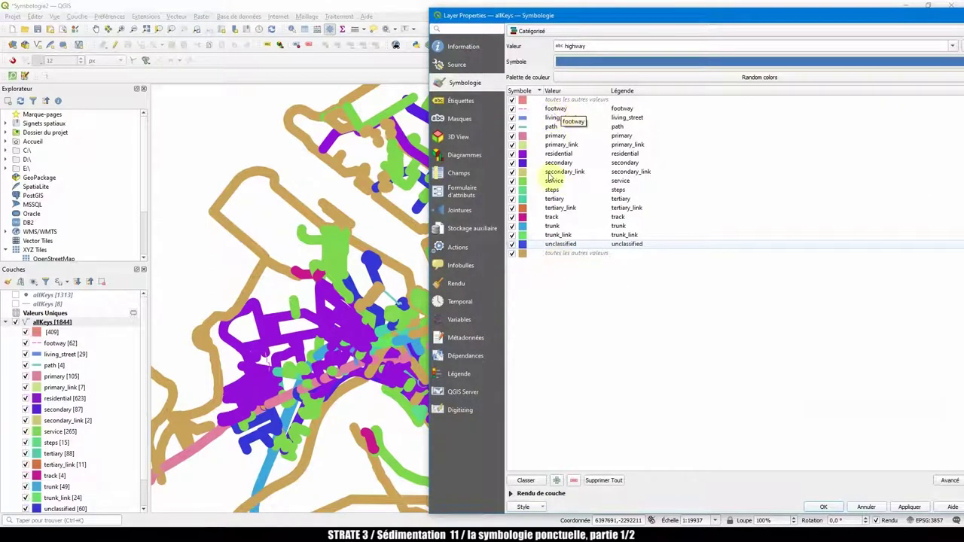
left_click(555, 244)
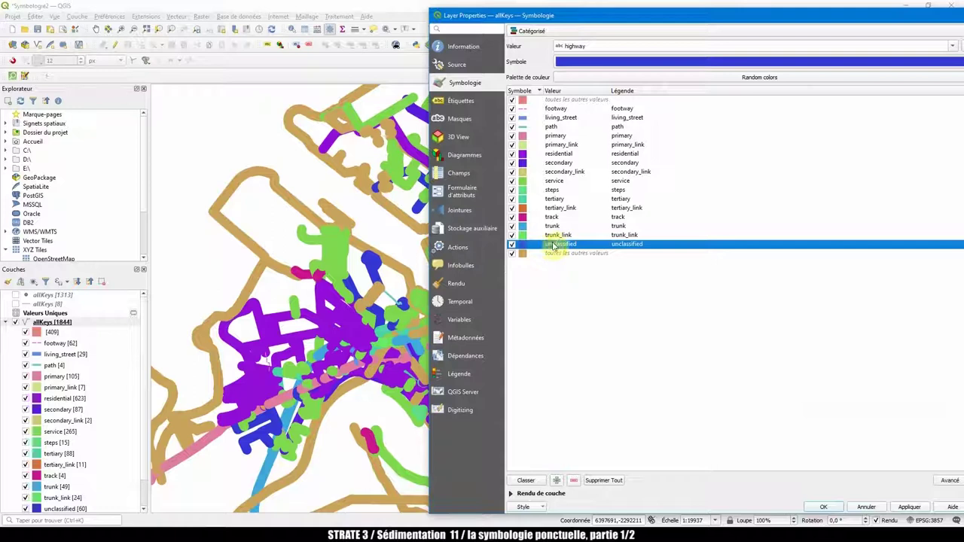
left_click(557, 110, "shift")
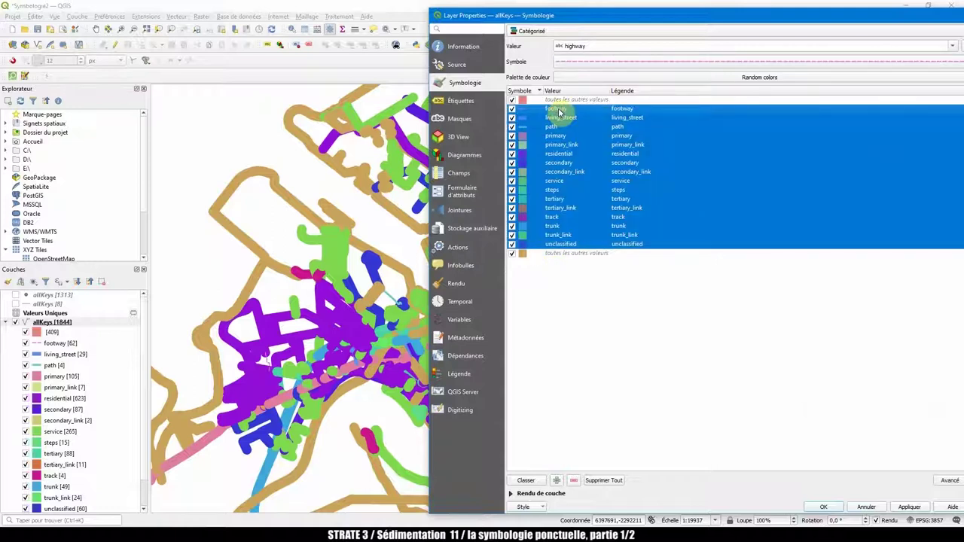
right_click(542, 110)
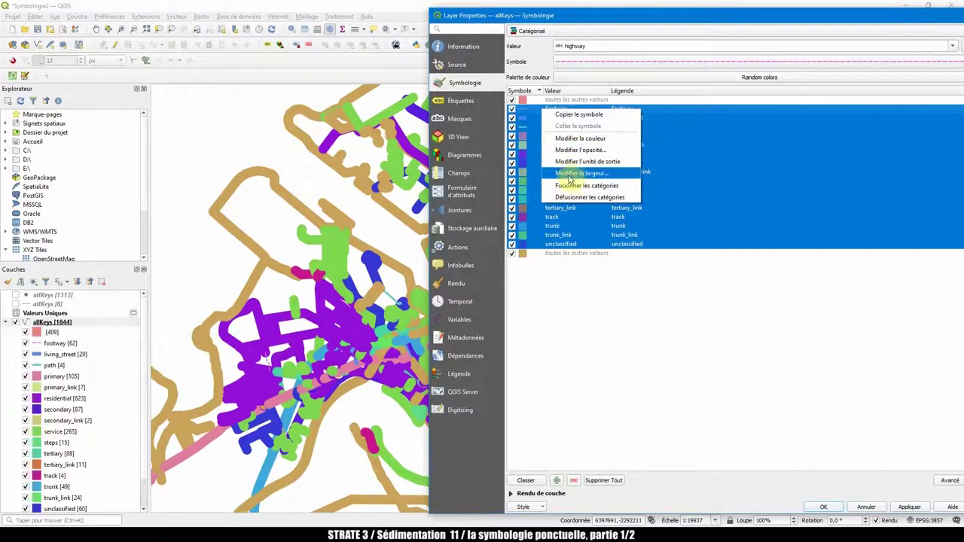
left_click(570, 174)
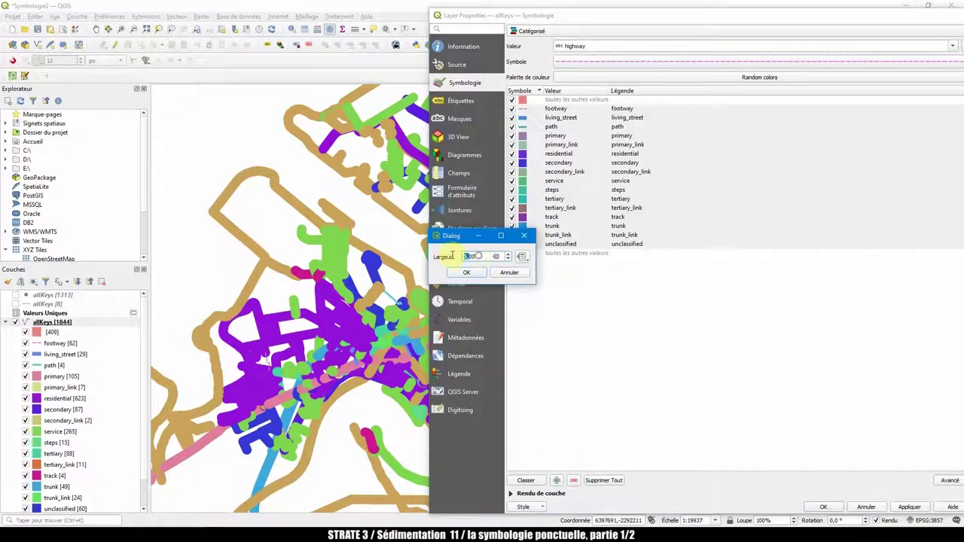
key("BackSpace")
key("BackSpace")
left_click(465, 272)
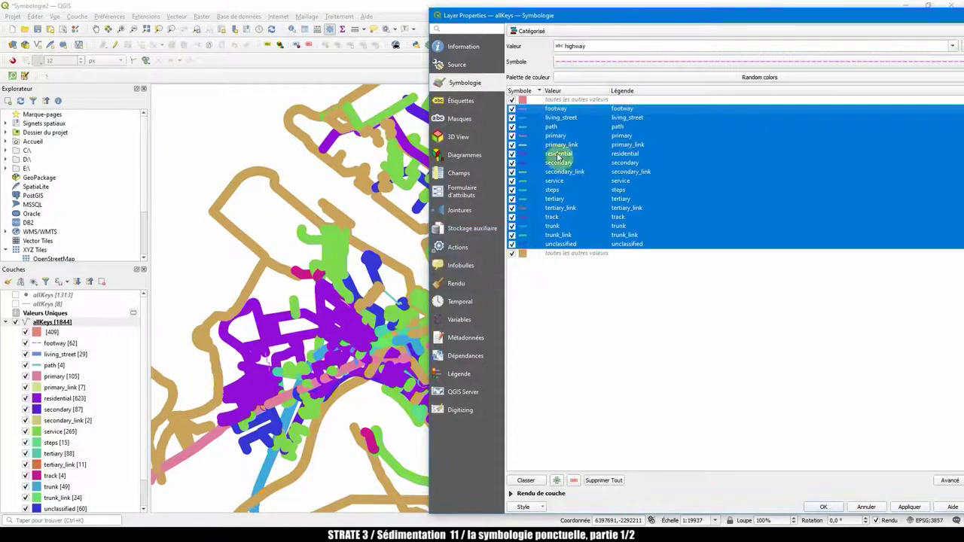
left_click(909, 508)
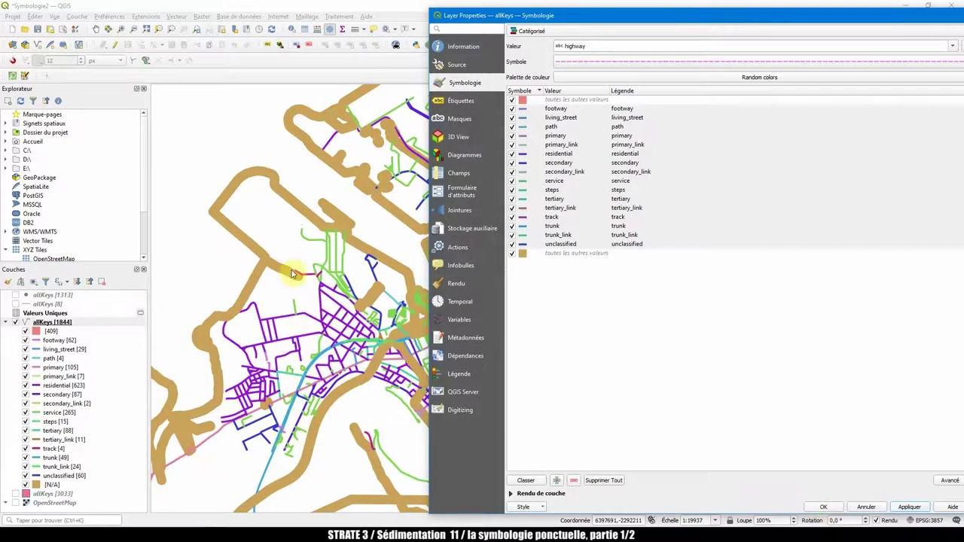
Step: Close the layer properties and hide the [N/A] category of the allKeys line layer on the map
left_click(532, 99)
left_click(533, 254)
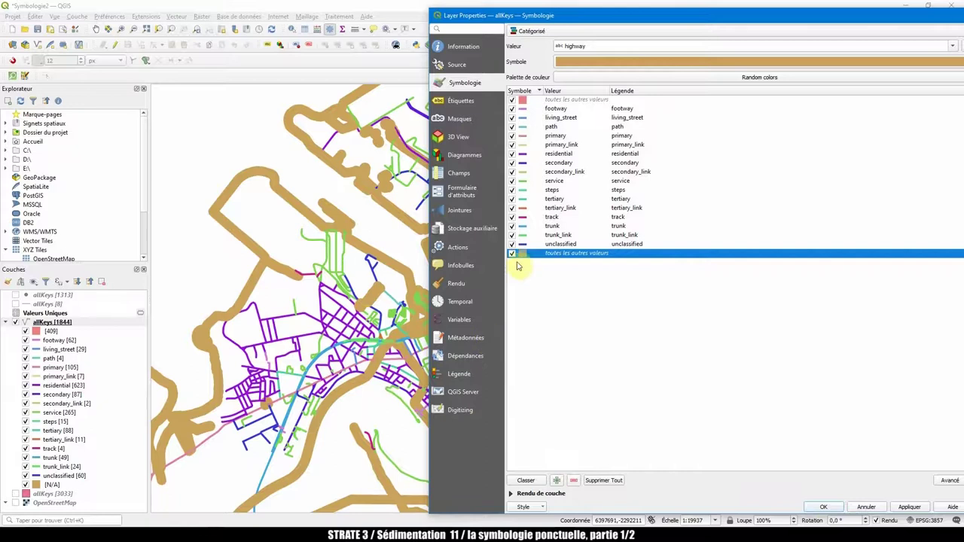
key("Return")
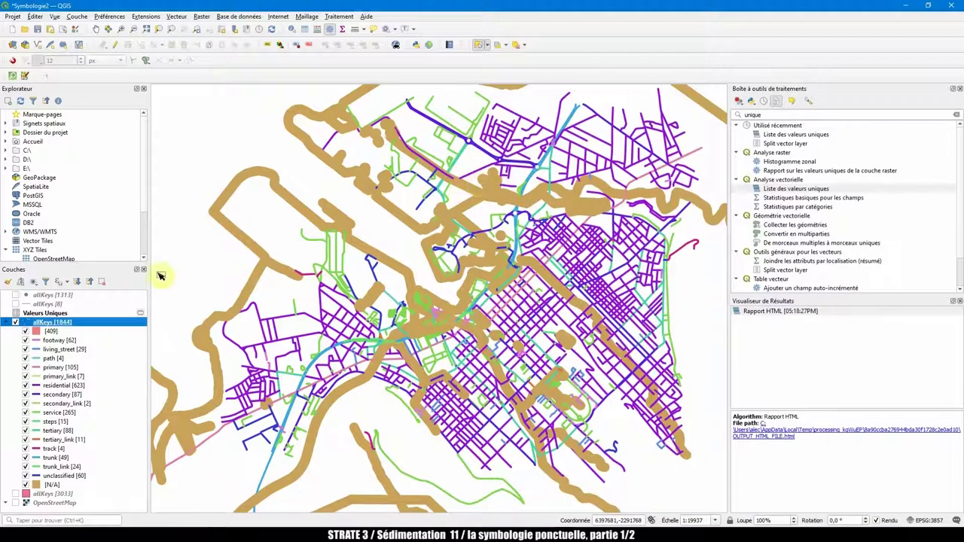
left_click(25, 486)
left_click(25, 485)
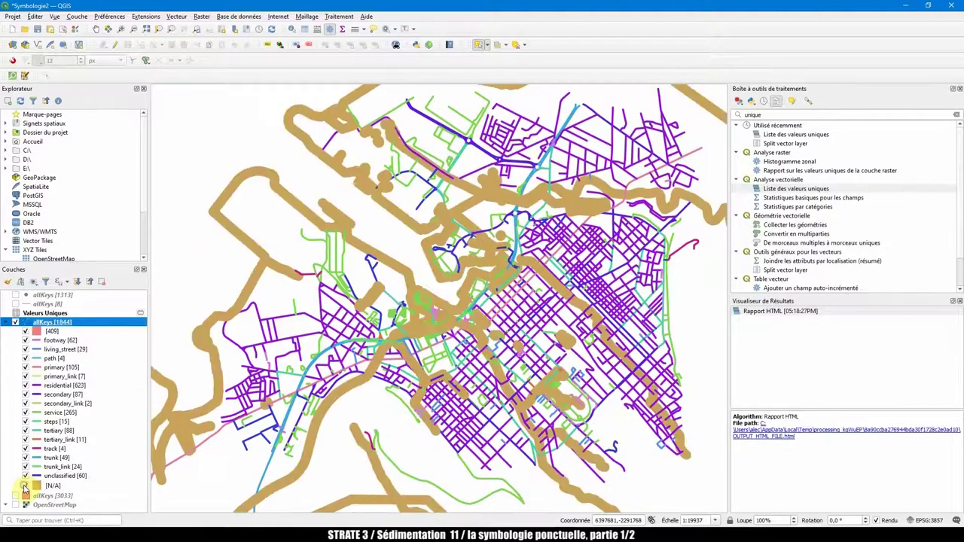
left_click(25, 485)
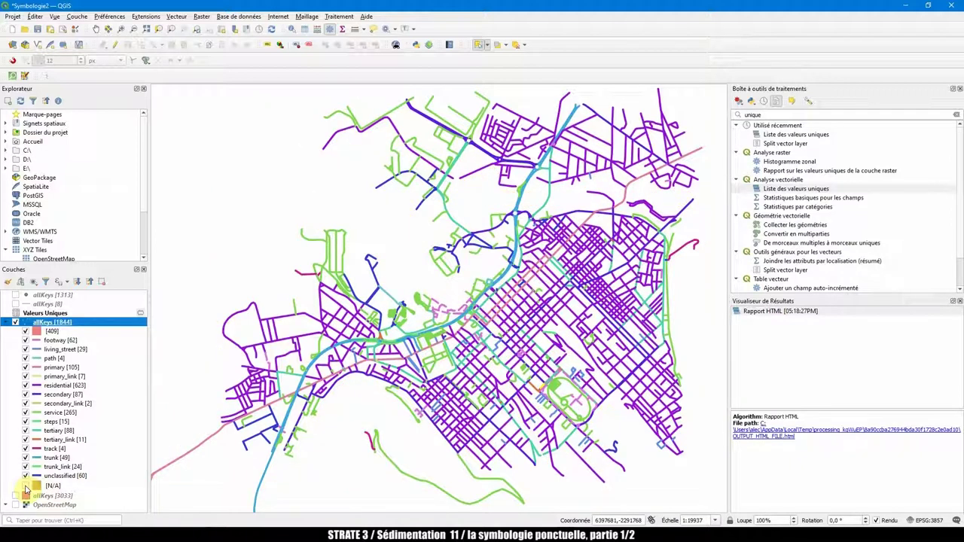
left_click(52, 486)
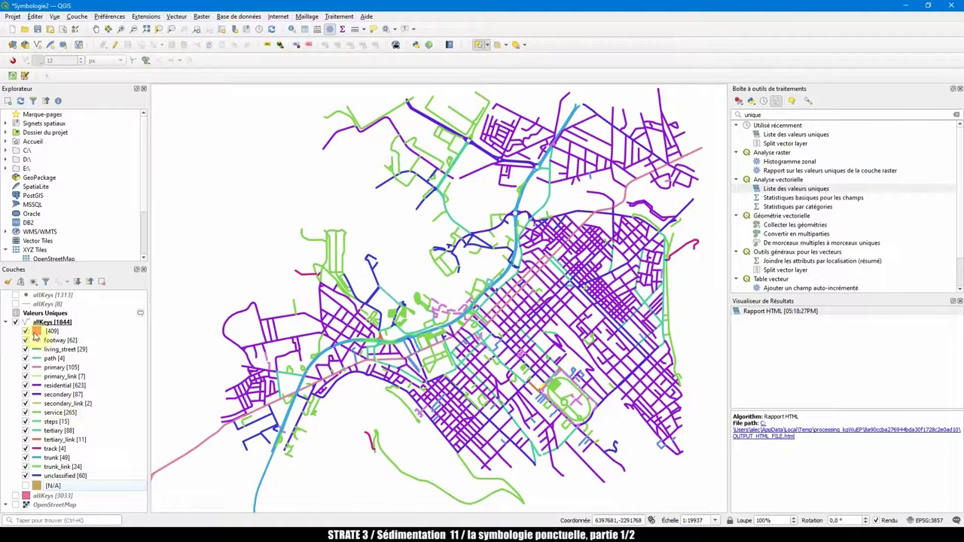
Step: Hide the footway, living_street, path, residential, service, steps and unclassified categories of the allKeys line layer
scroll(406, 345, "down", 1)
scroll(406, 345, "up", 2)
scroll(398, 338, "down", 1)
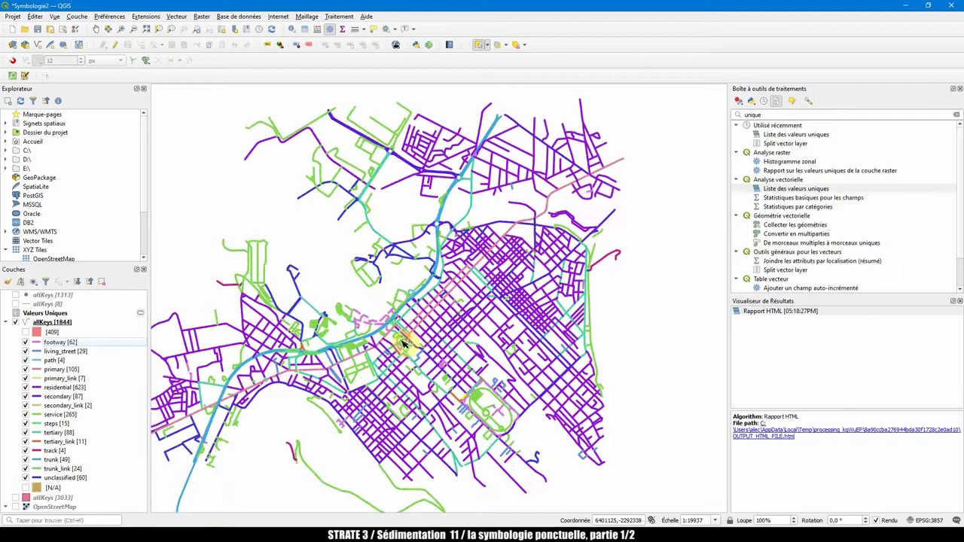
left_click_drag(397, 338, 367, 319)
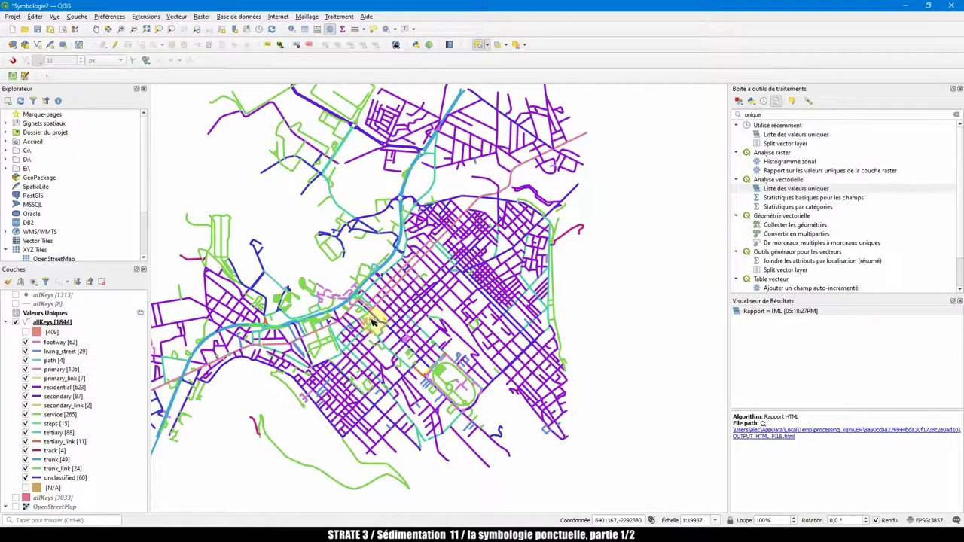
left_click(25, 344)
left_click(25, 354)
left_click(25, 365)
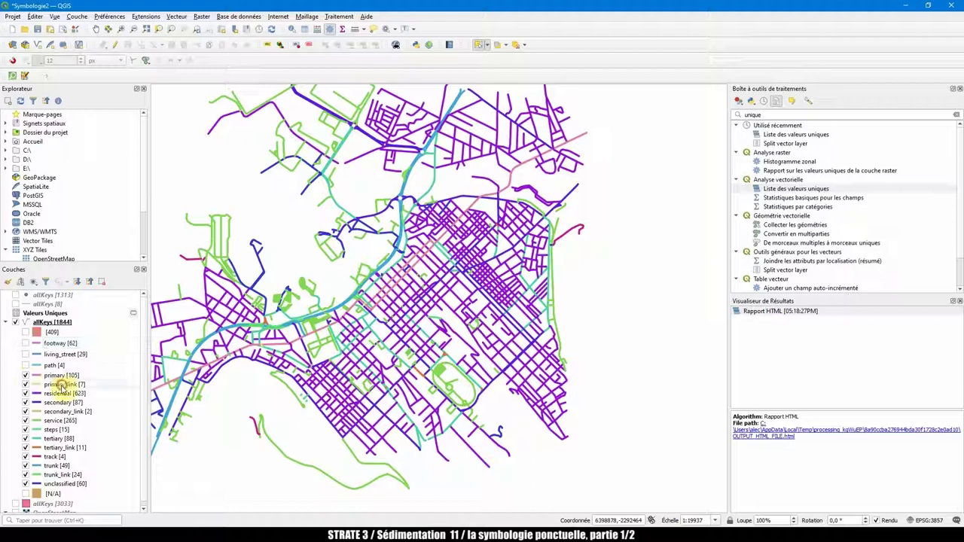
left_click(25, 393)
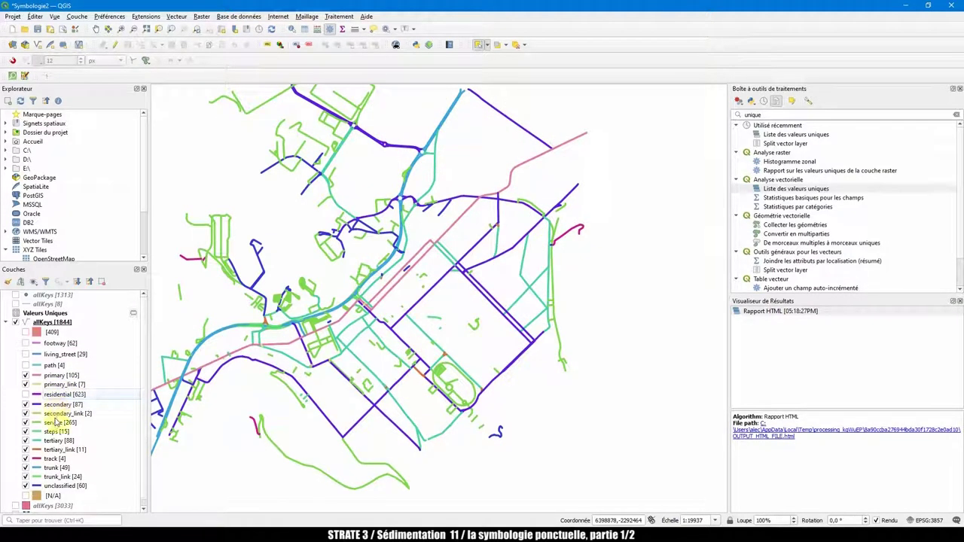
left_click(26, 422)
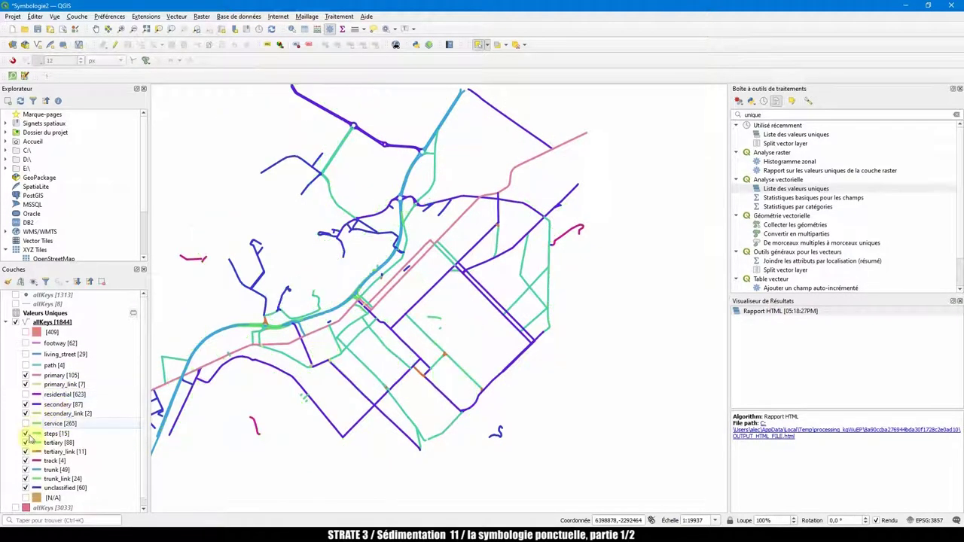
left_click(26, 490)
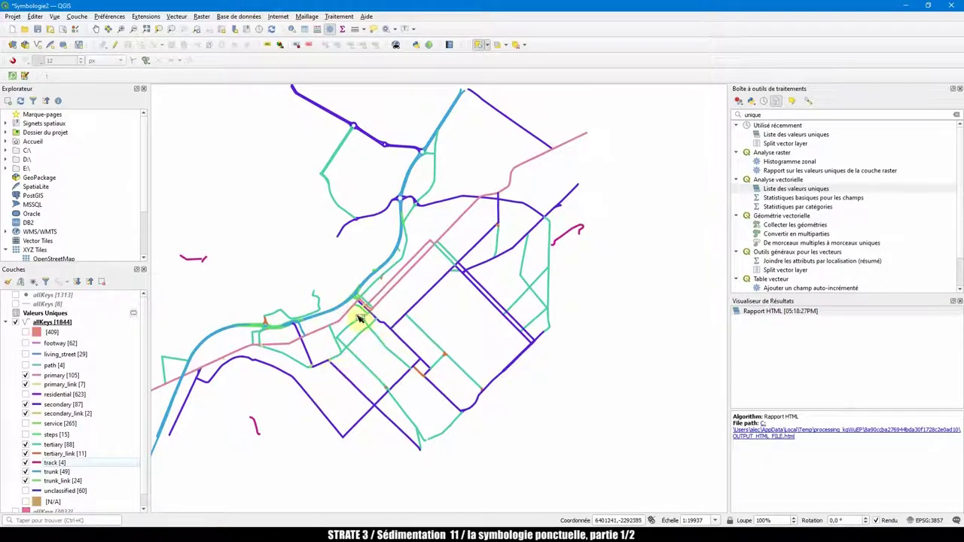
Step: Give the primary category of the allKeys line layer the simple red line symbol from the Colorful symbol group
left_click(37, 381)
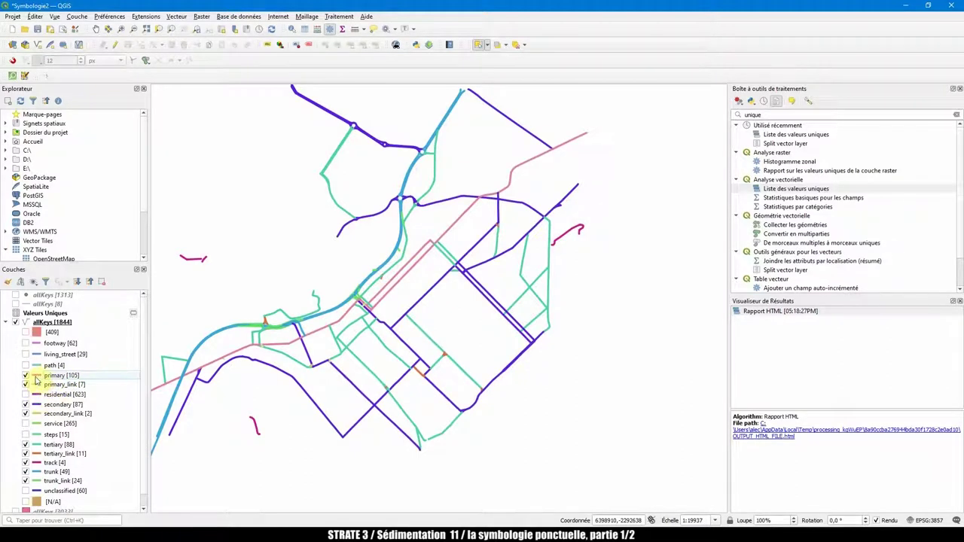
double_click(36, 375)
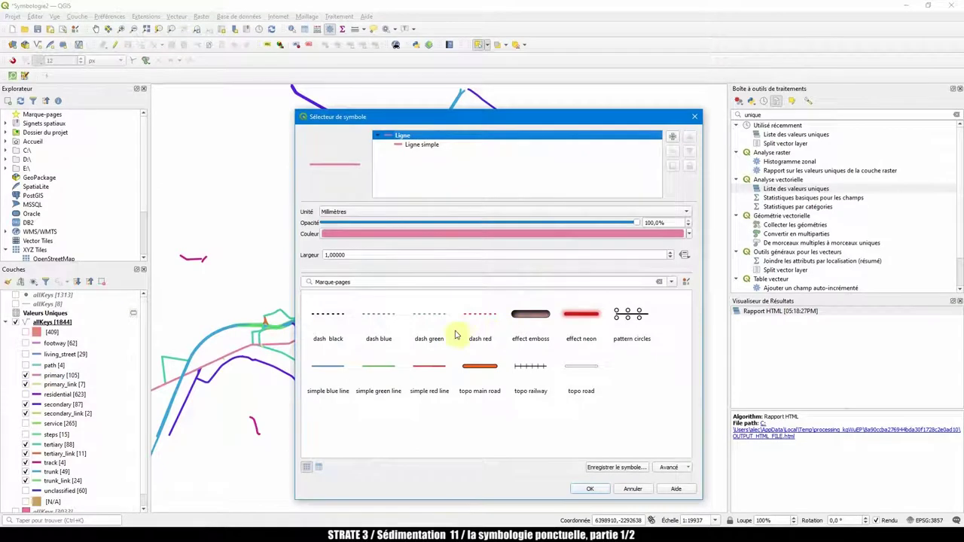
left_click(338, 309)
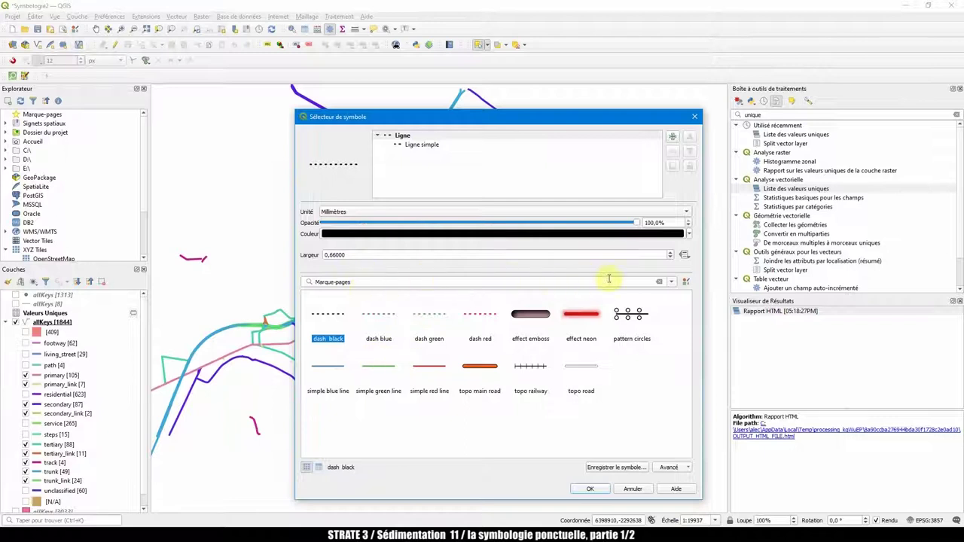
left_click(671, 282)
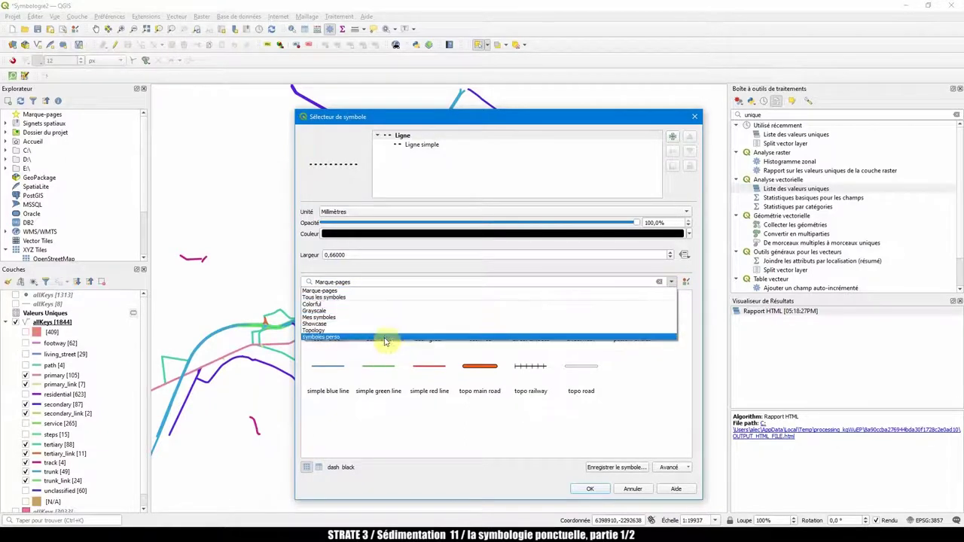
left_click(373, 317)
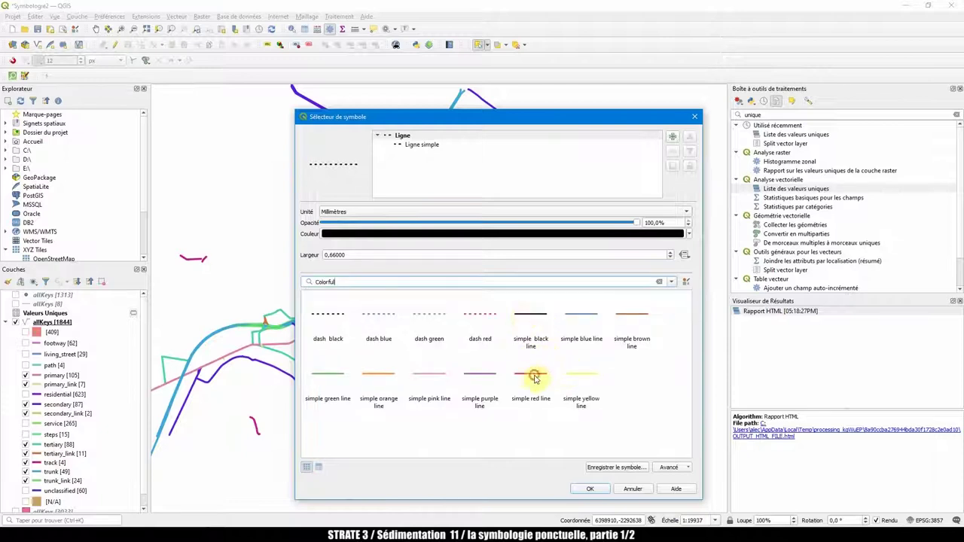
left_click(534, 376)
left_click(593, 489)
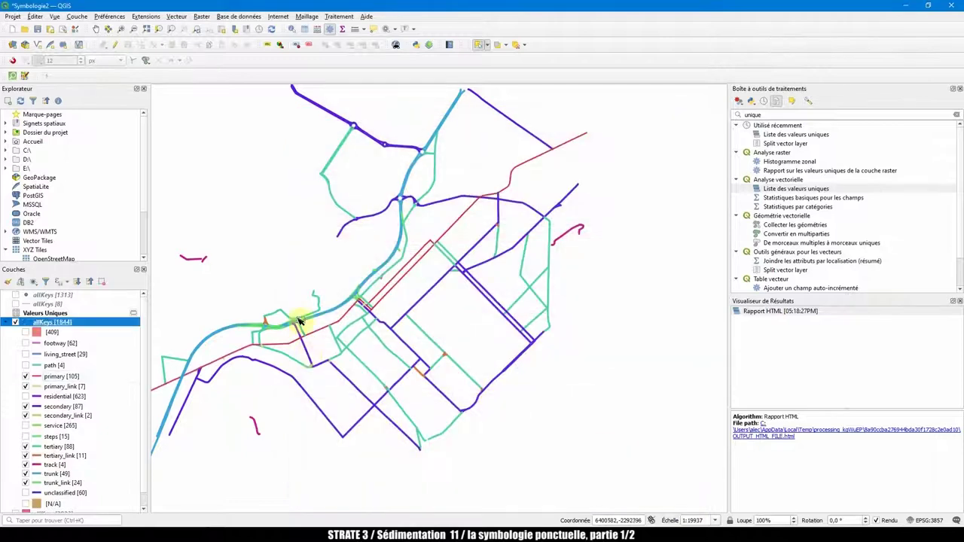
Step: Recolour all highway categories of the allKeys line layer with the Magma colour ramp and confirm the layer properties
scroll(398, 327, "down", 1)
scroll(400, 328, "up", 1)
left_click_drag(401, 328, 428, 331)
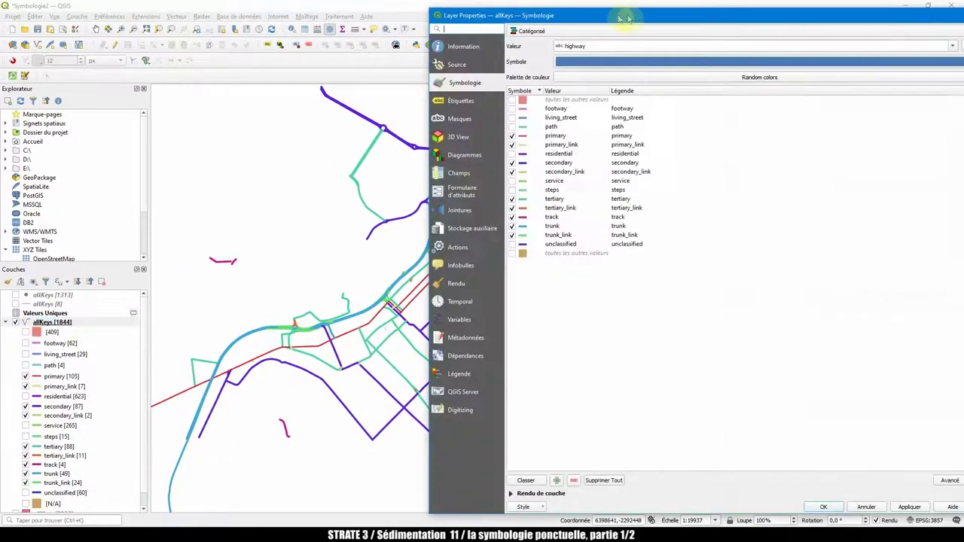
left_click_drag(625, 17, 415, 20)
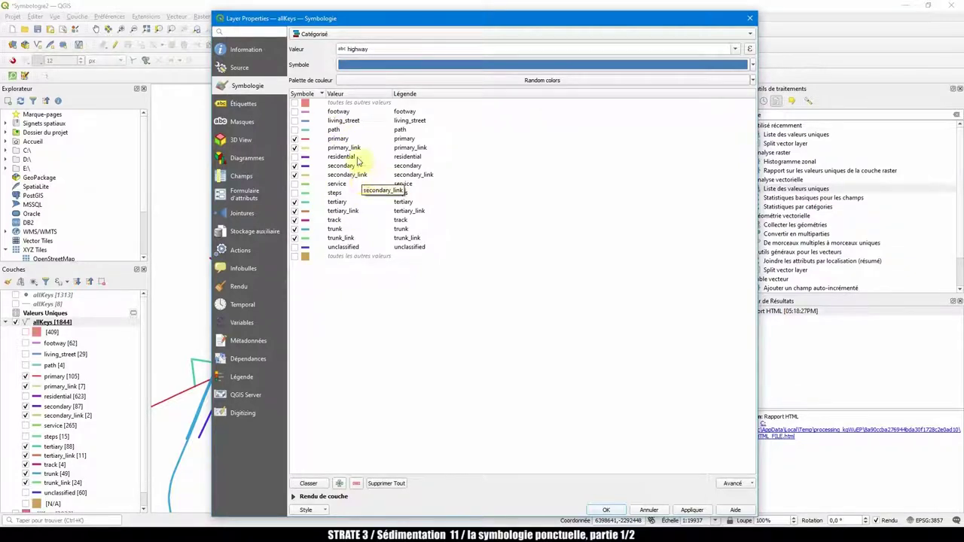
left_click(531, 81)
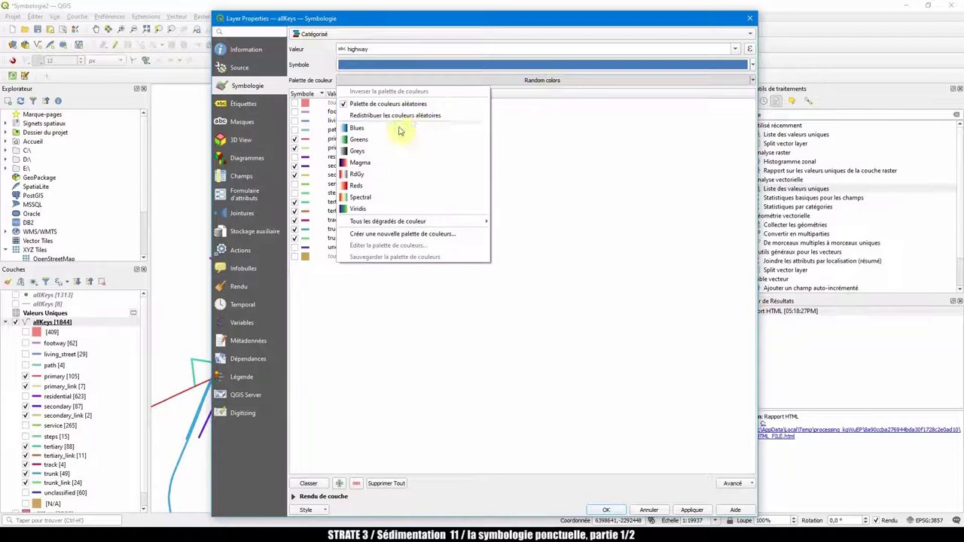
left_click(362, 165)
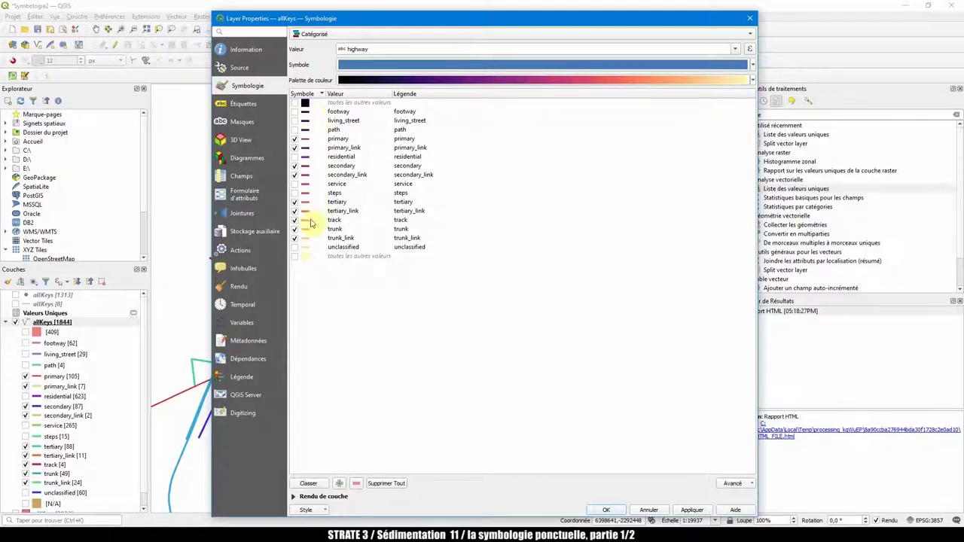
left_click(606, 510)
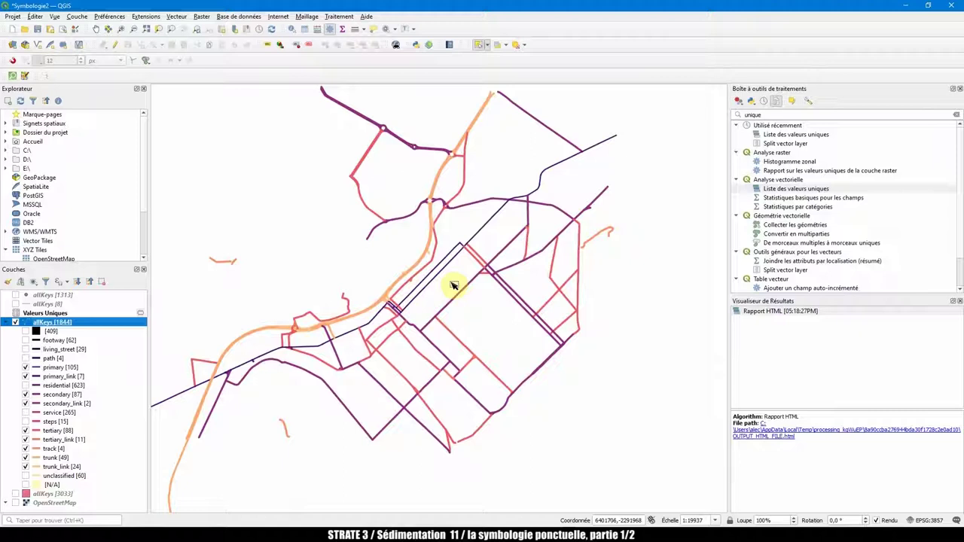
Step: Invert the Magma colour ramp of the allKeys line layer, apply it, and close the layer properties
double_click(96, 324)
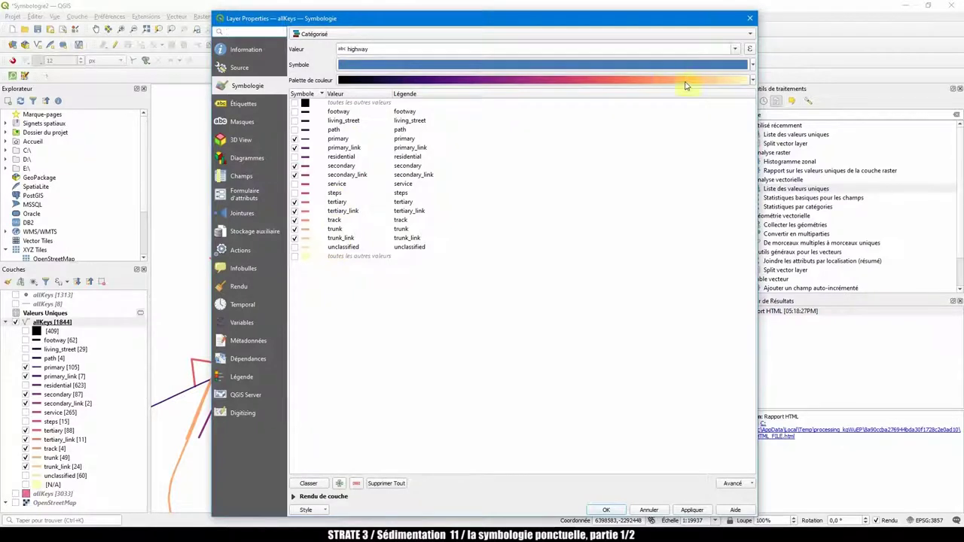
left_click(569, 82)
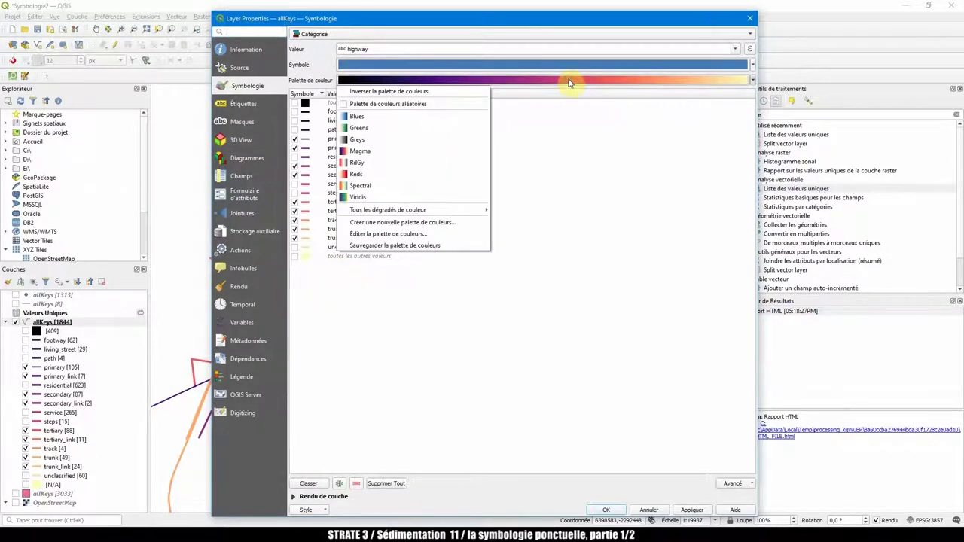
left_click(410, 91)
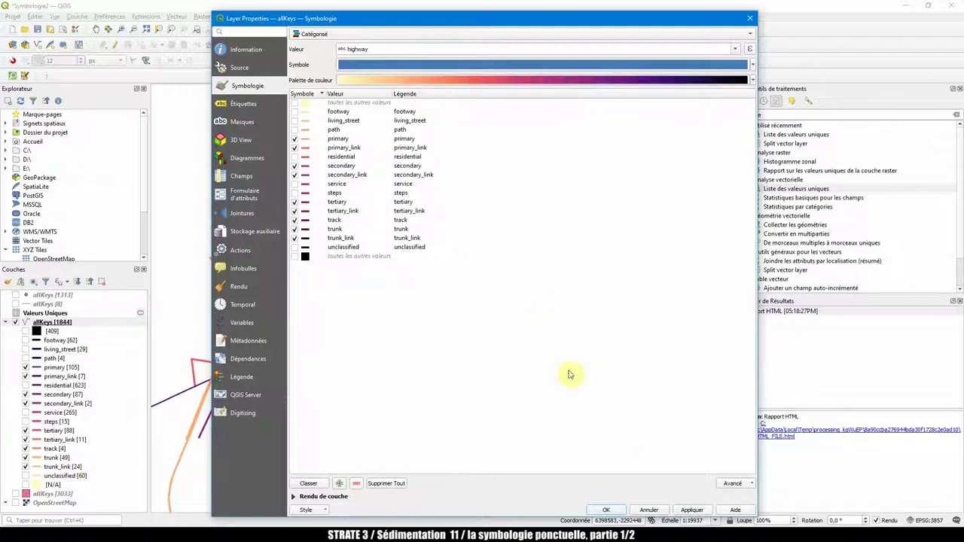
left_click(692, 509)
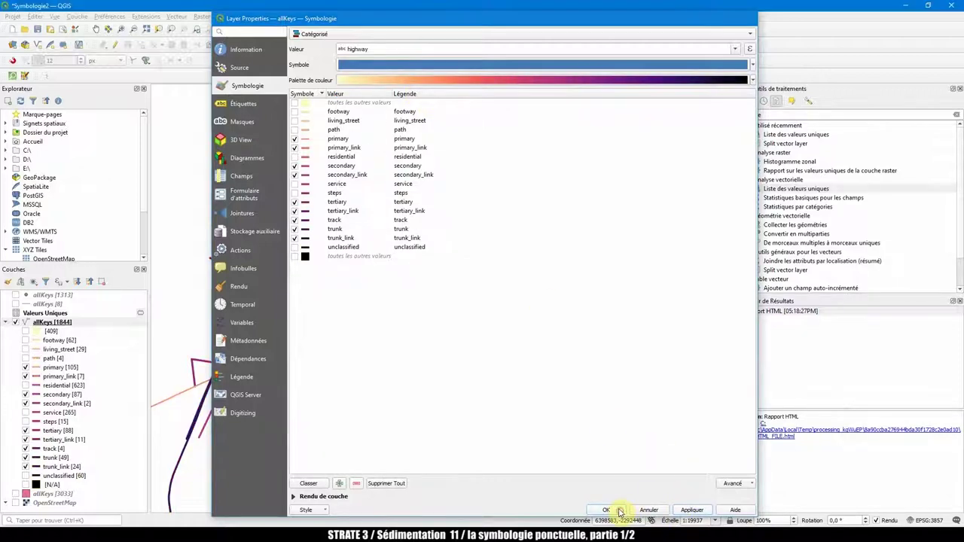
left_click(616, 510)
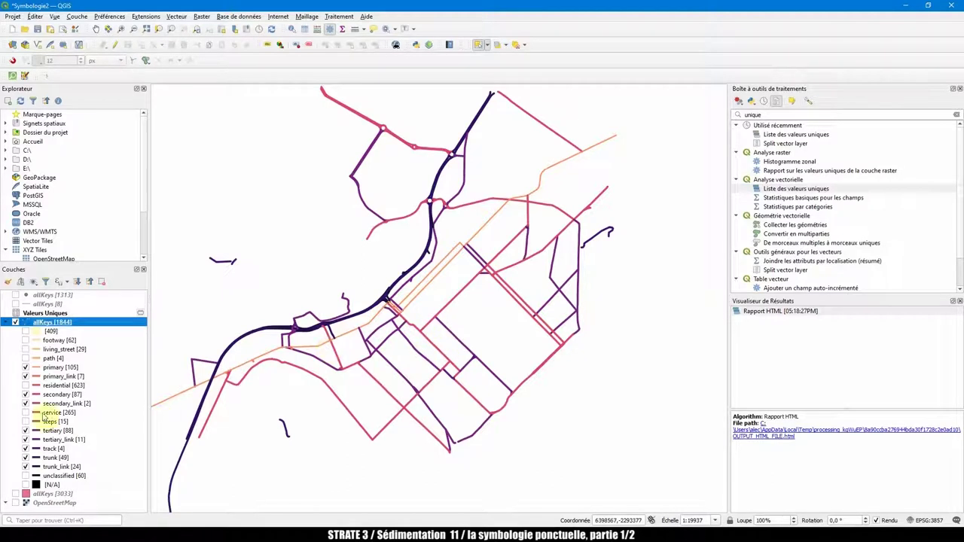
Step: Reopen the allKeys line layer's symbology, switch it to the graduated renderer, and choose the fid field as its value
double_click(27, 322)
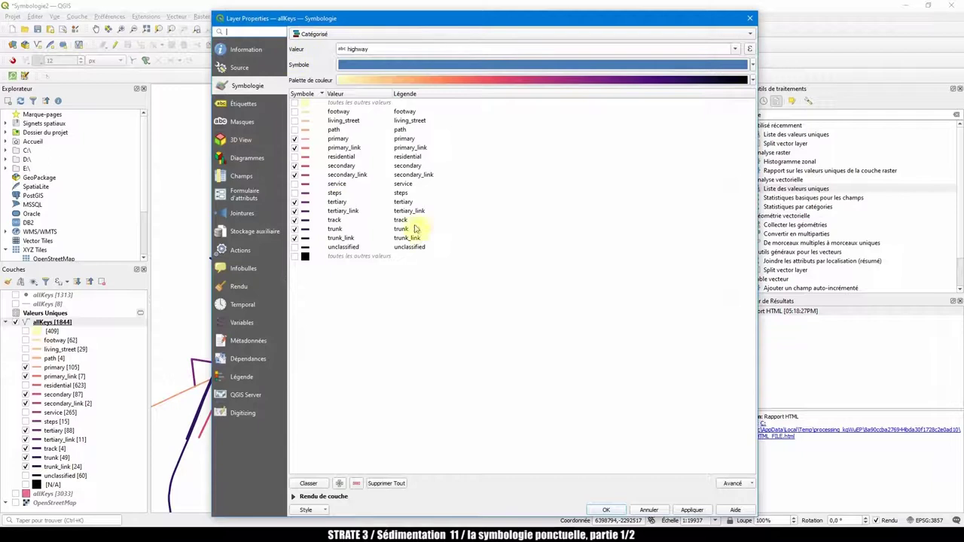
left_click(423, 34)
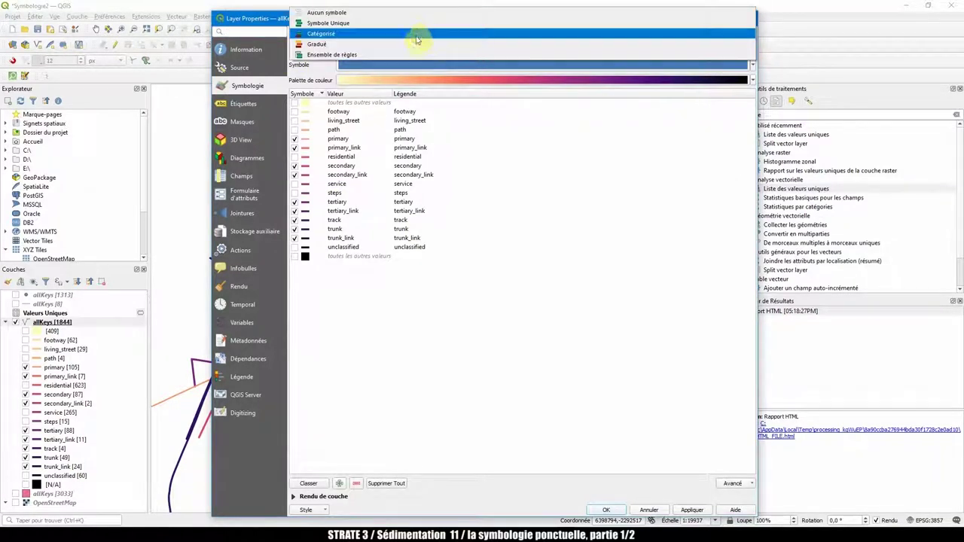
left_click(342, 45)
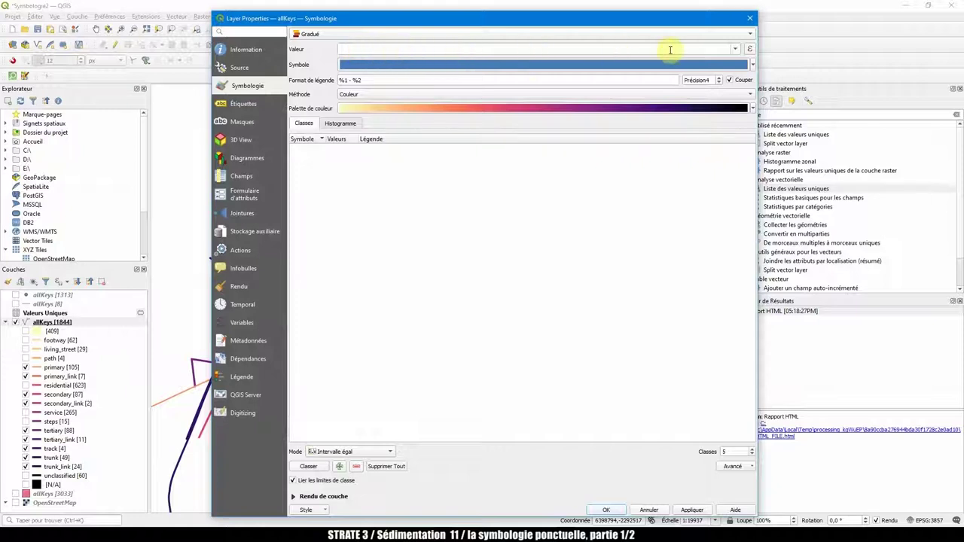
left_click(734, 48)
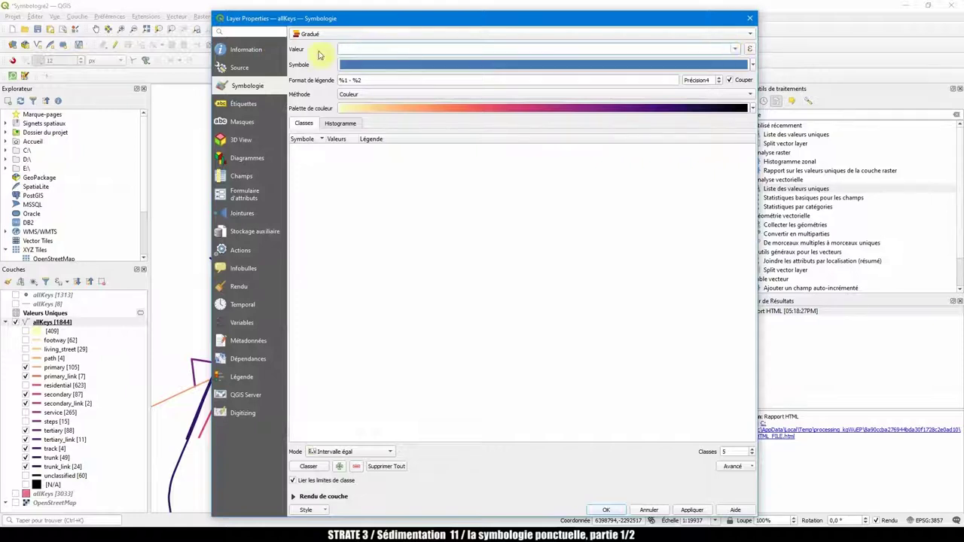
left_click(734, 48)
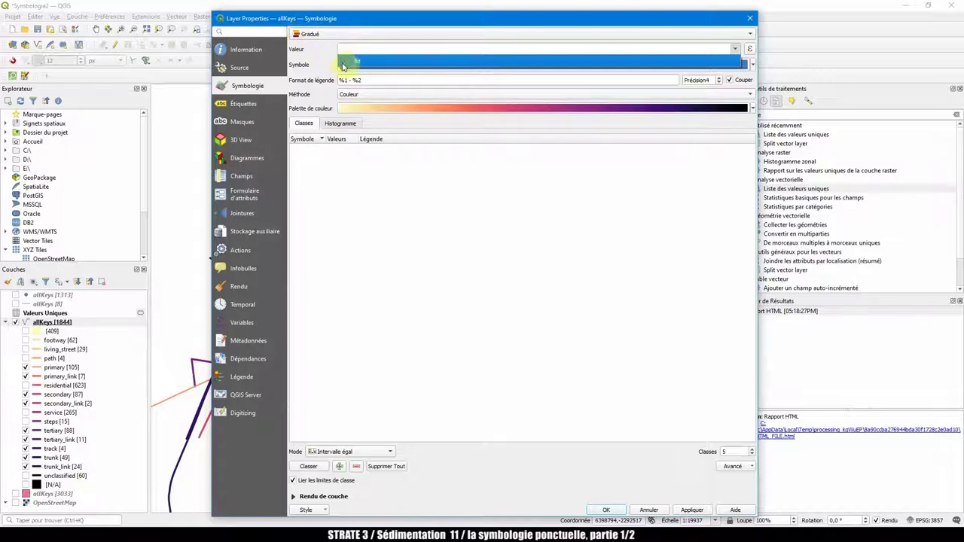
left_click(350, 62)
Step: Try categorising the line layer by the fid field, cancel the classification, and close the layer properties without saving
left_click(316, 34)
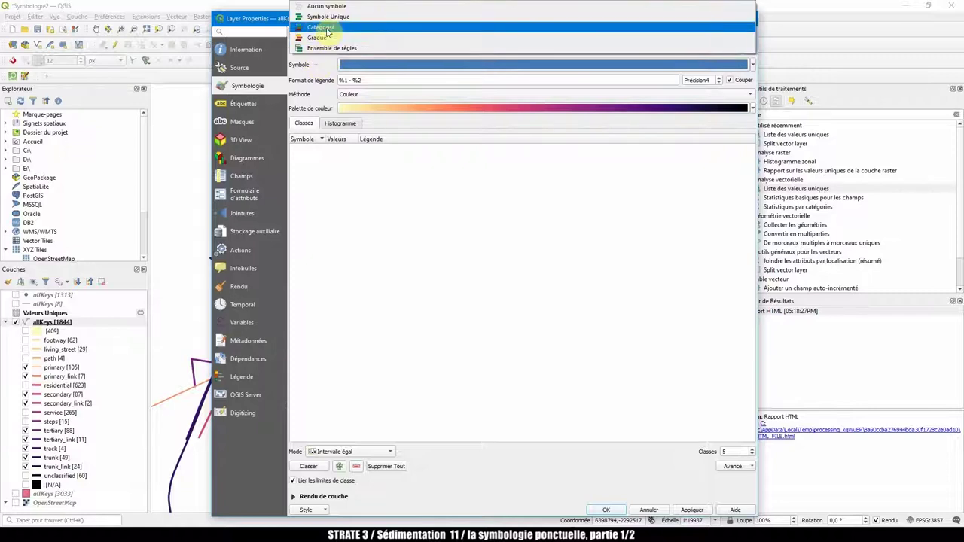
left_click(324, 27)
left_click(735, 48)
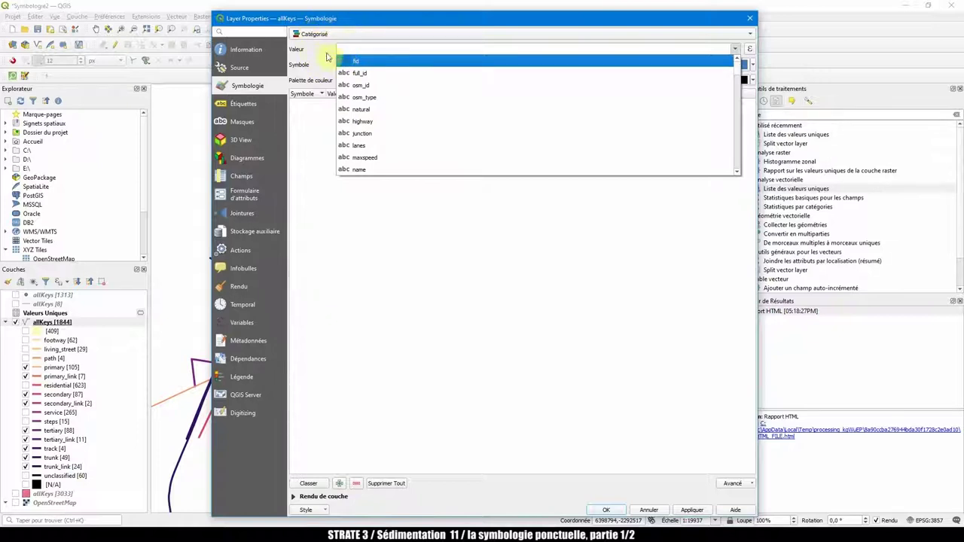
scroll(349, 143, "down", 5)
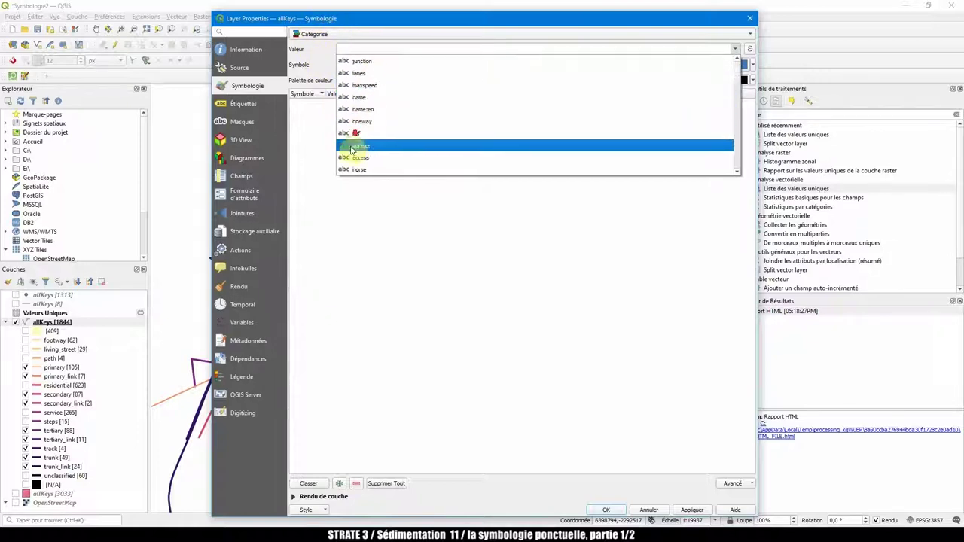
scroll(348, 151, "up", 5)
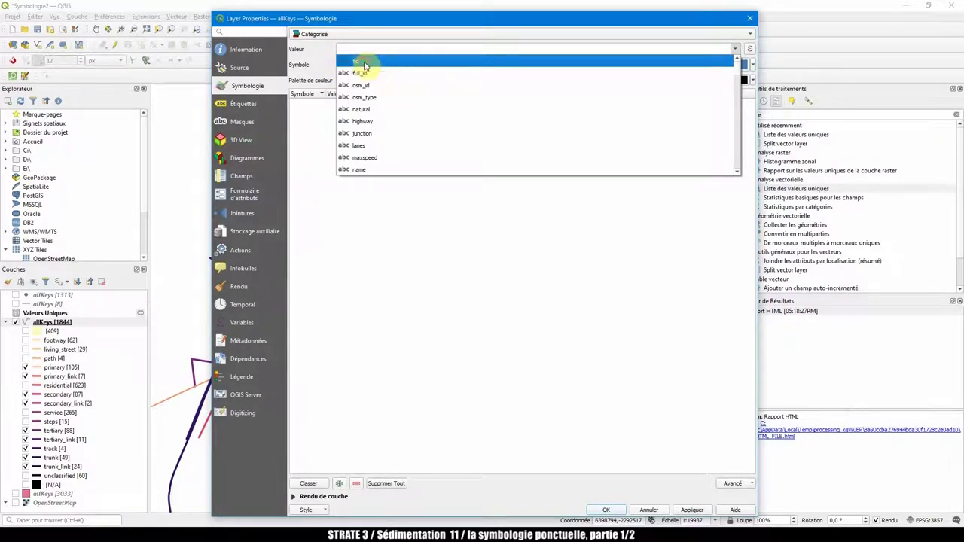
left_click(364, 62)
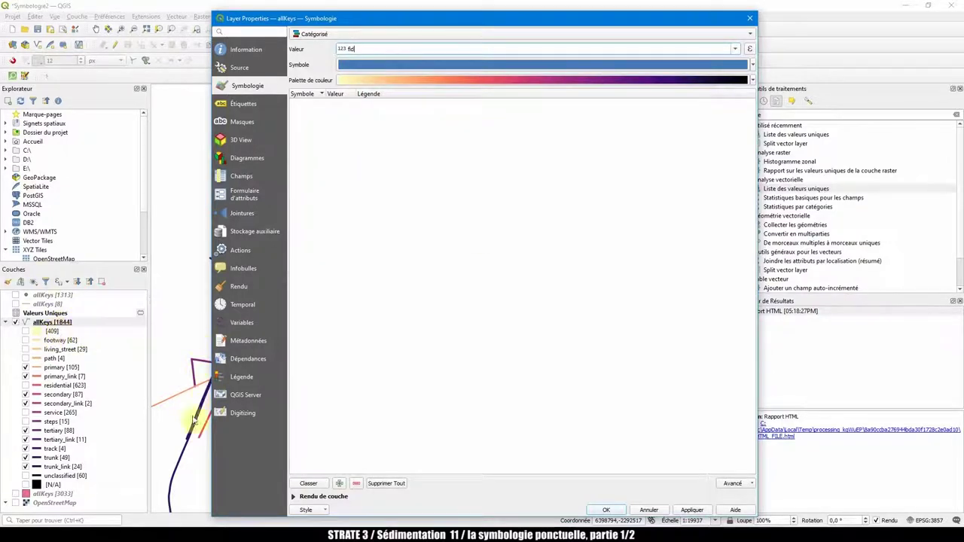
left_click(317, 485)
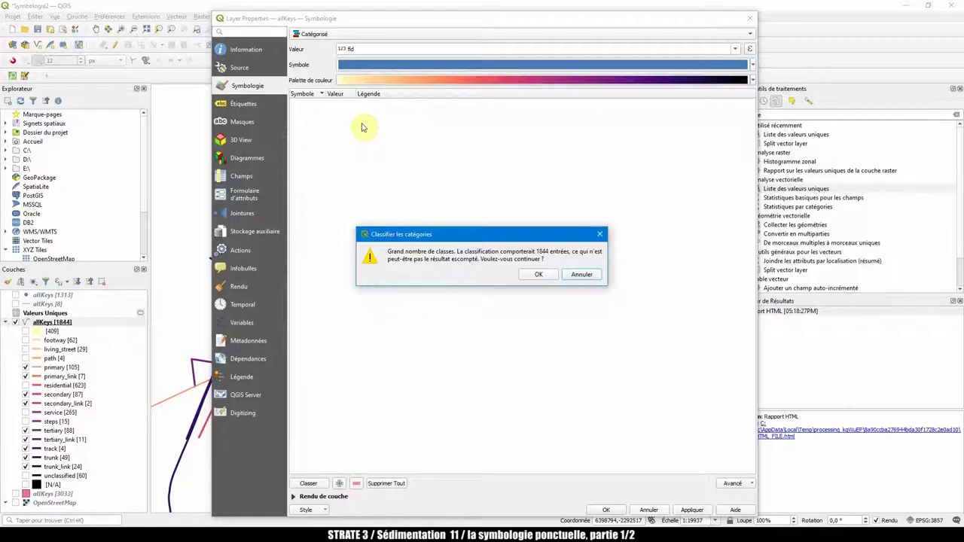
left_click(581, 275)
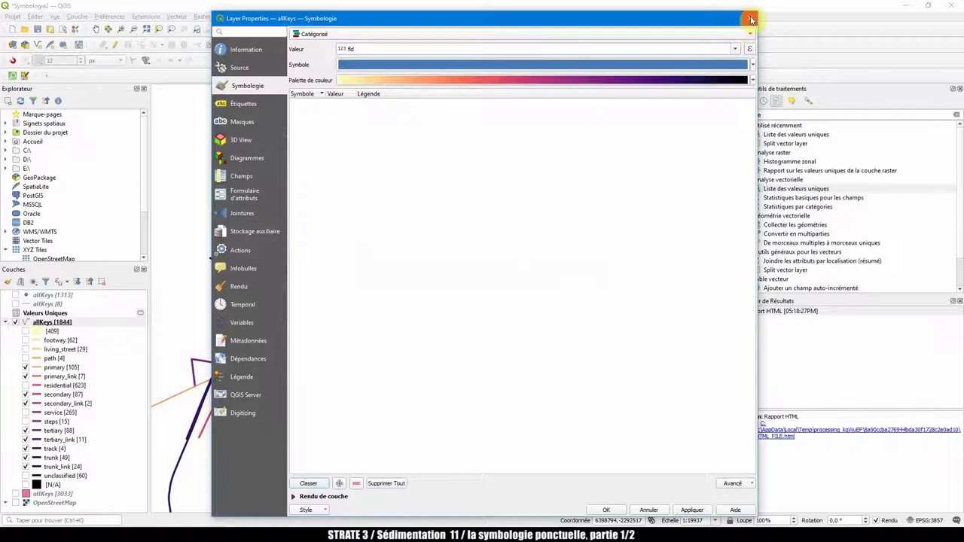
left_click(305, 34)
left_click(312, 30)
left_click(752, 18)
Step: Collapse and hide the allKeys line layer, and show the allKeys polygon layer on the map
left_click(7, 322)
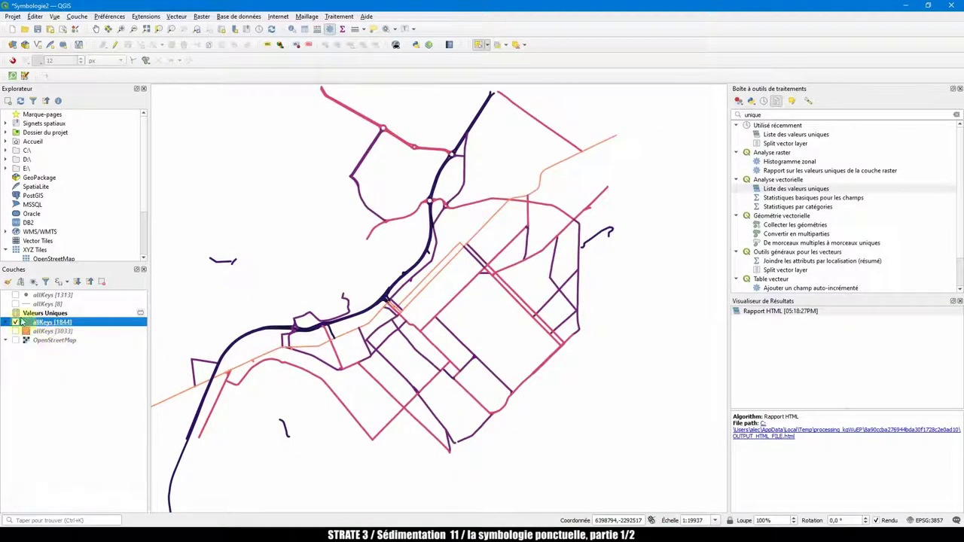
left_click(15, 322)
left_click(16, 331)
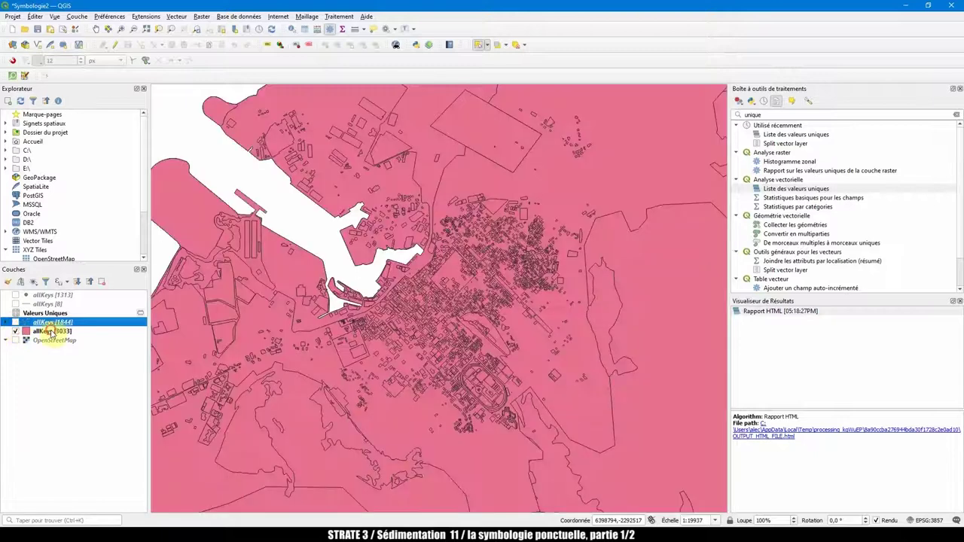
Step: Open the attribute table of the allKeys polygon layer and turn on editing
right_click(51, 332)
left_click(102, 231)
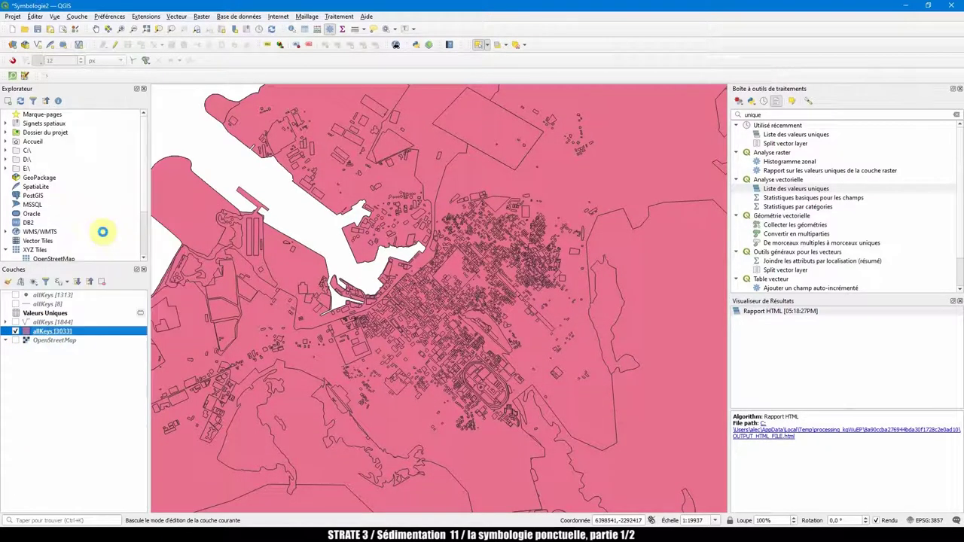
key("F6")
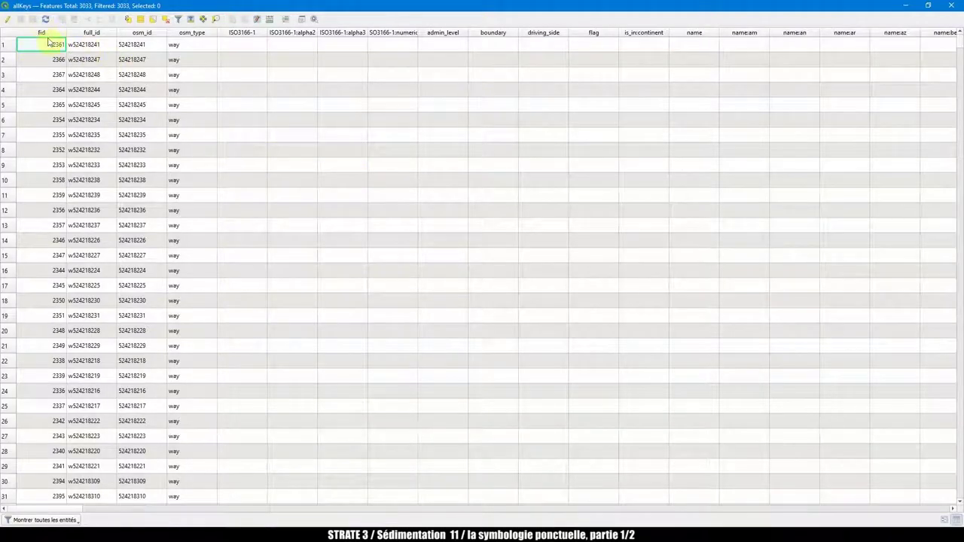
mouse_move(65, 511)
left_mouse_down()
mouse_move(581, 512)
mouse_move(910, 497)
mouse_move(68, 510)
left_mouse_up()
left_click(6, 20)
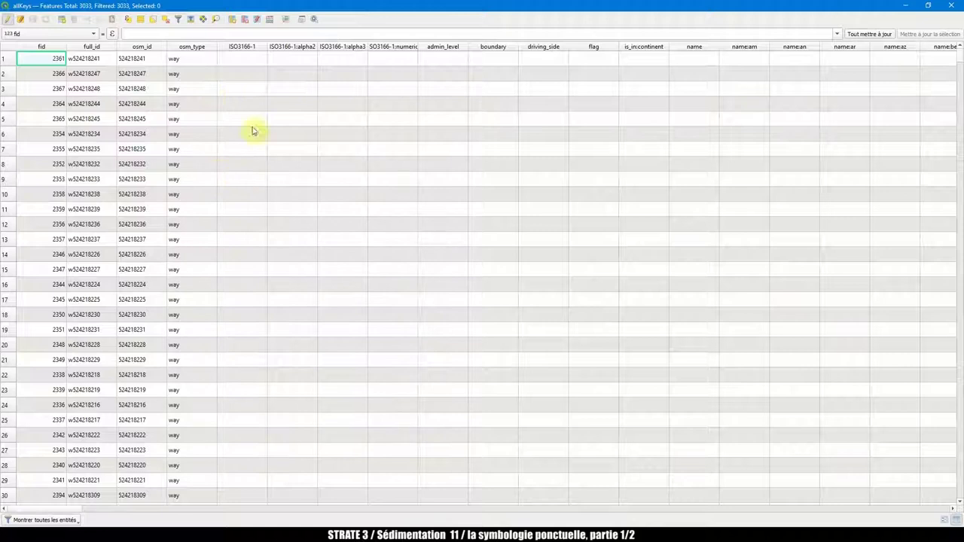
Step: Organise the polygon attribute table's columns to show only fid, full_id, osm_id and osm_type
left_click(257, 20)
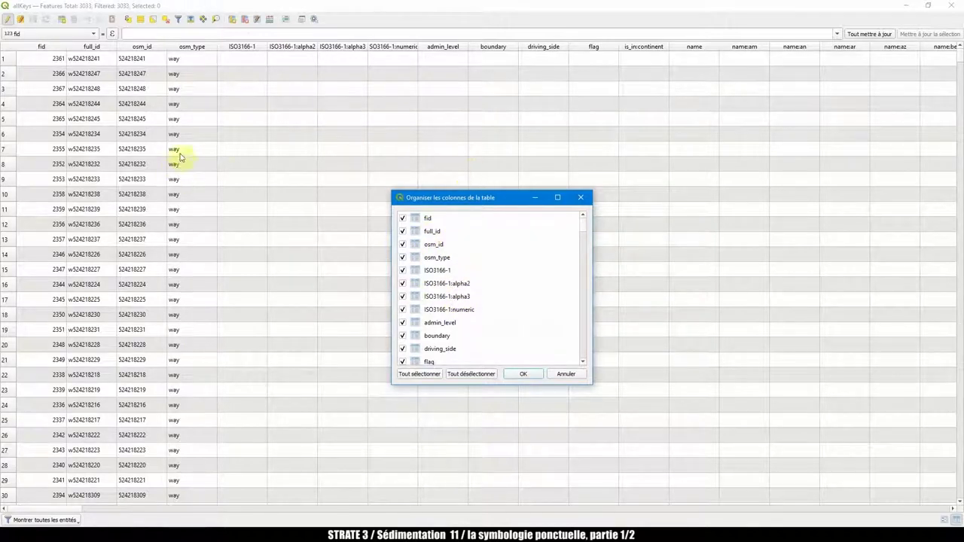
left_click(458, 374)
left_click(401, 218)
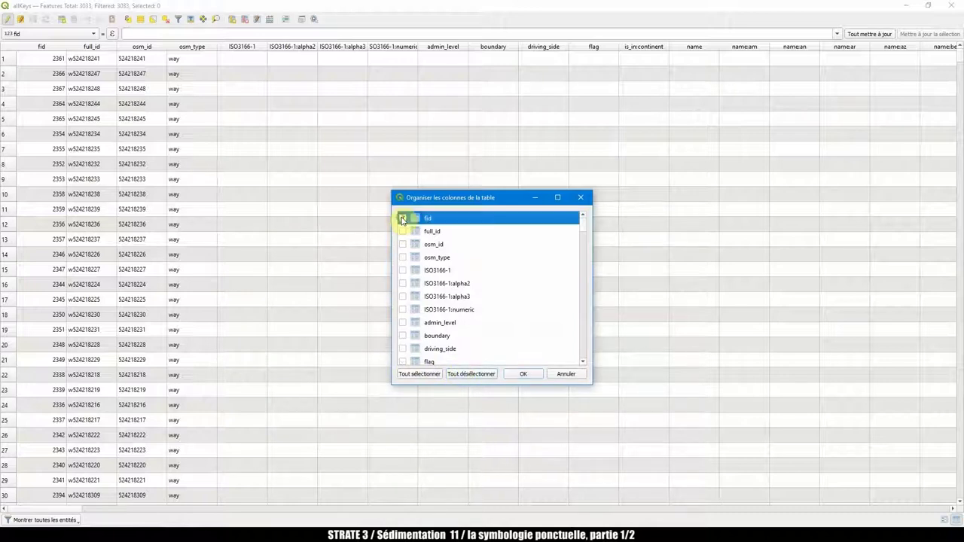
left_click(403, 232)
left_click(402, 244)
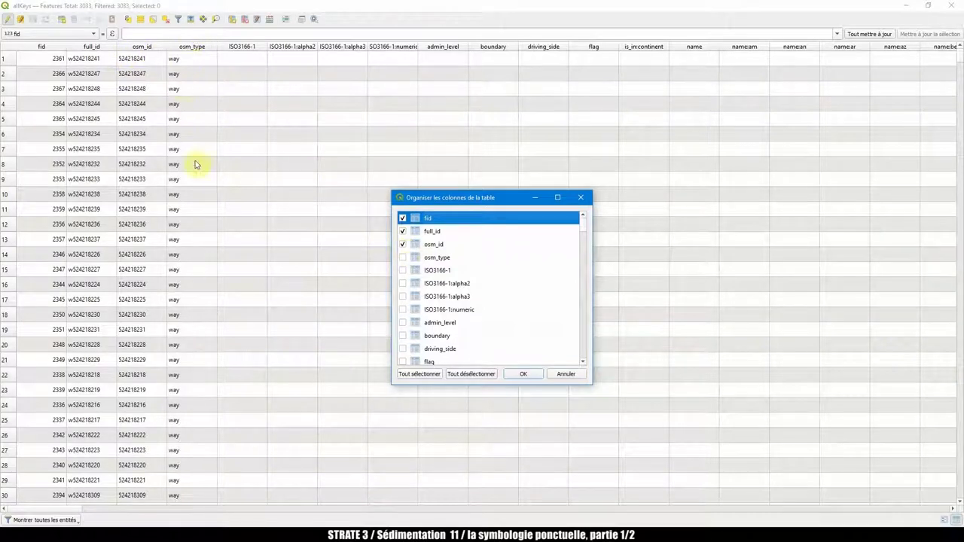
left_click(402, 258)
left_click(523, 374)
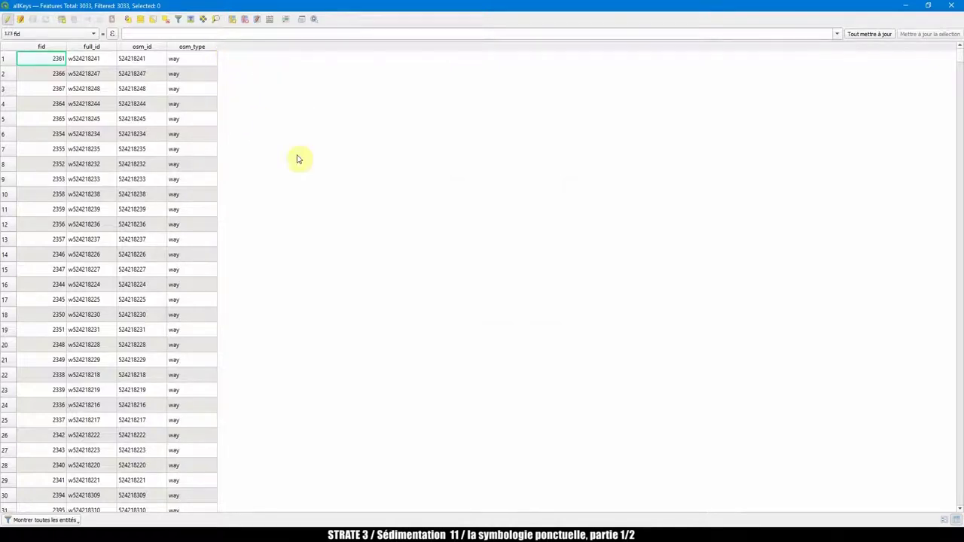
Step: Add a new decimal number (real) field named area to the polygon layer
left_click(309, 19)
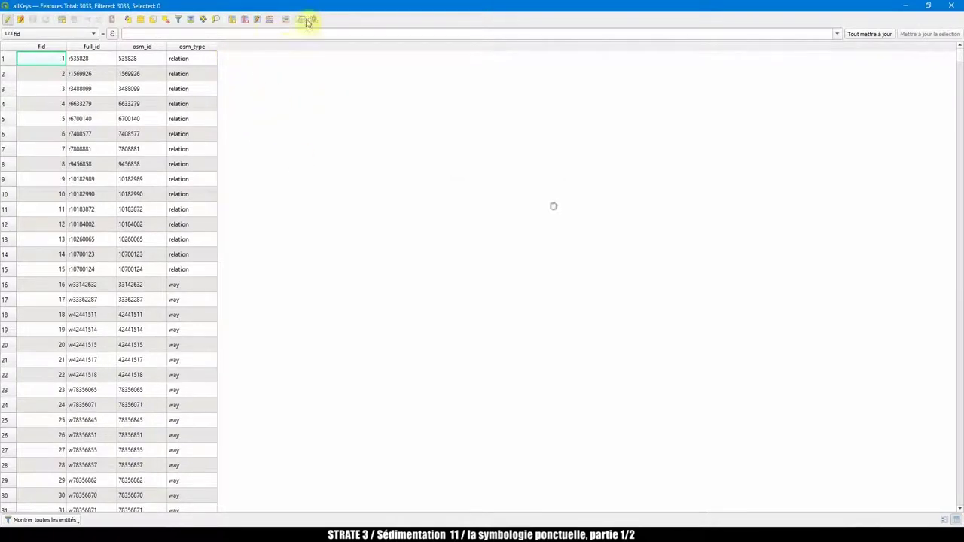
left_click(234, 19)
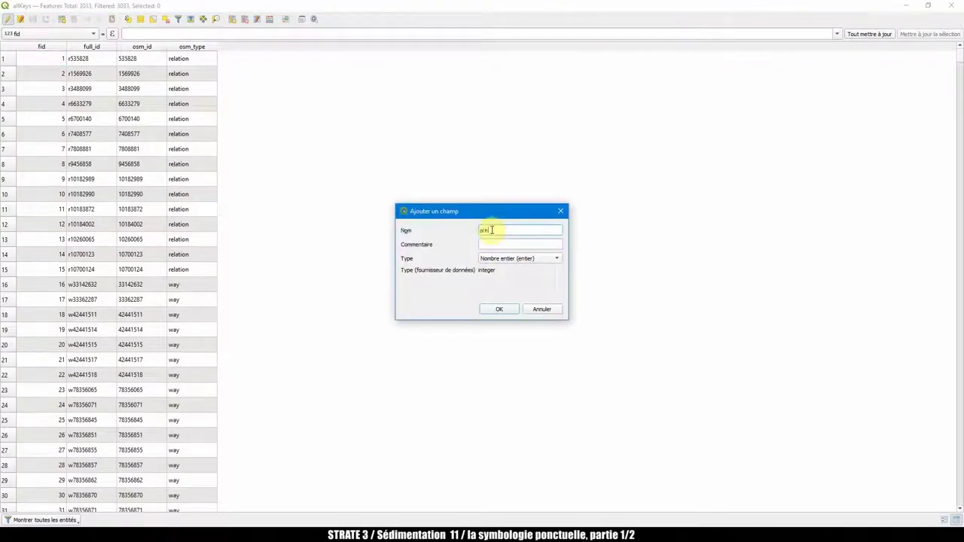
left_click(519, 258)
left_click(522, 281)
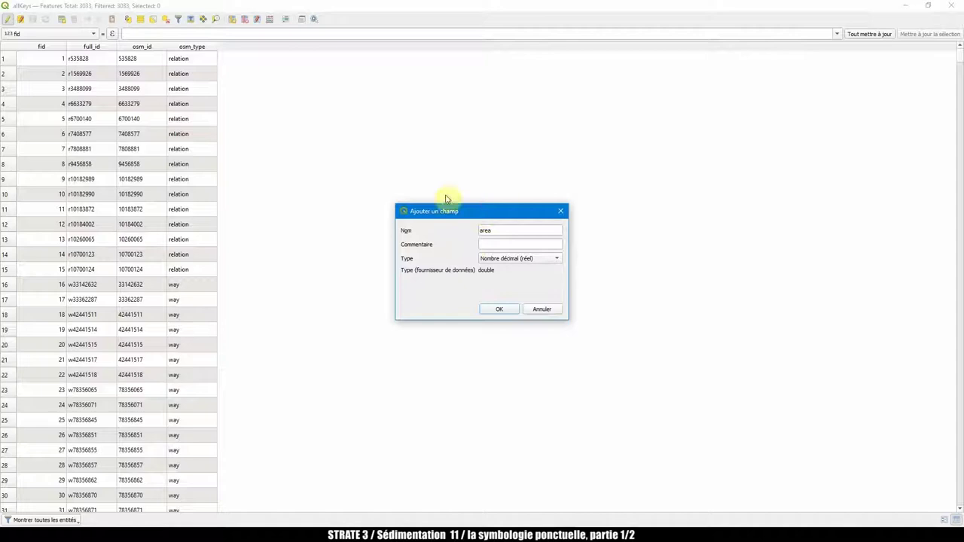
left_click(500, 308)
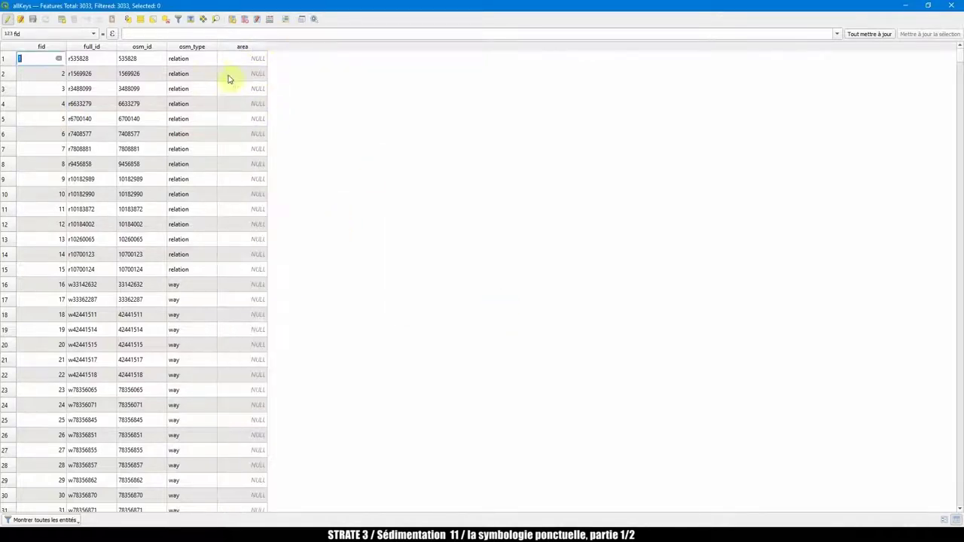
Step: Open the field calculator and set it to update the existing area field
left_click(270, 21)
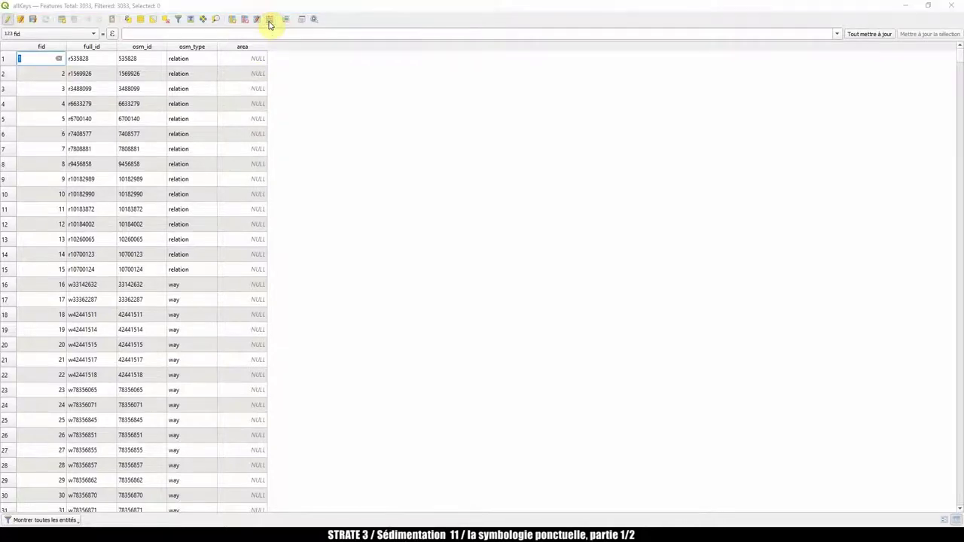
left_click(423, 106)
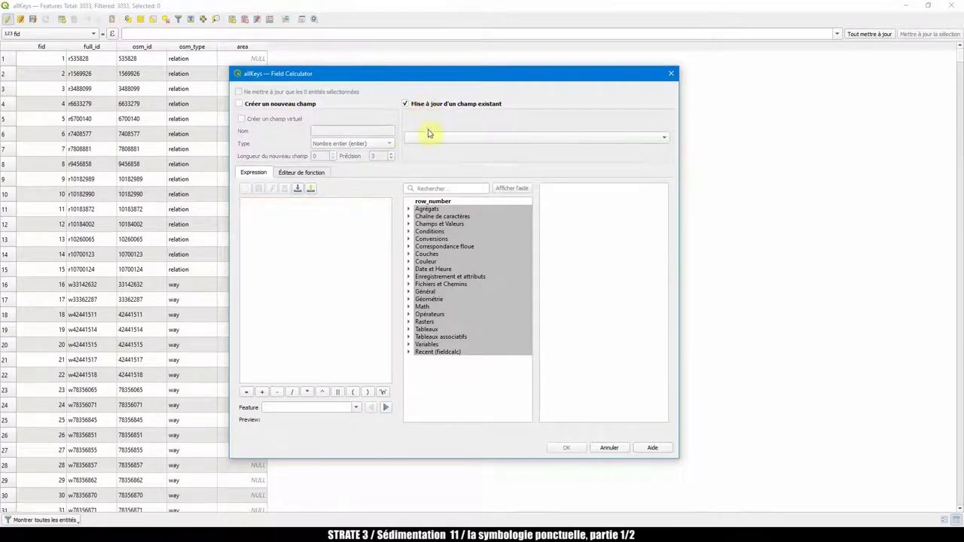
left_click(428, 134)
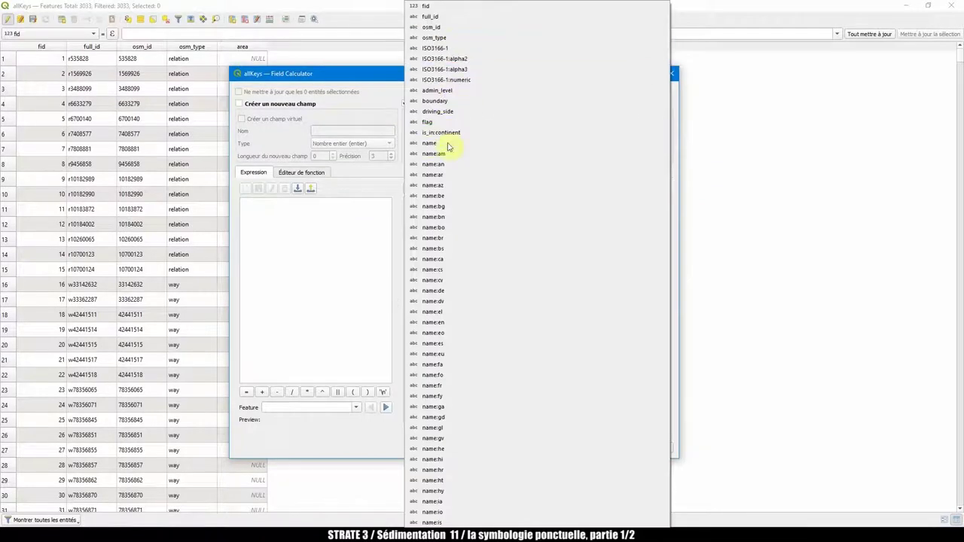
scroll(447, 147, "down", 15)
scroll(465, 471, "down", 10)
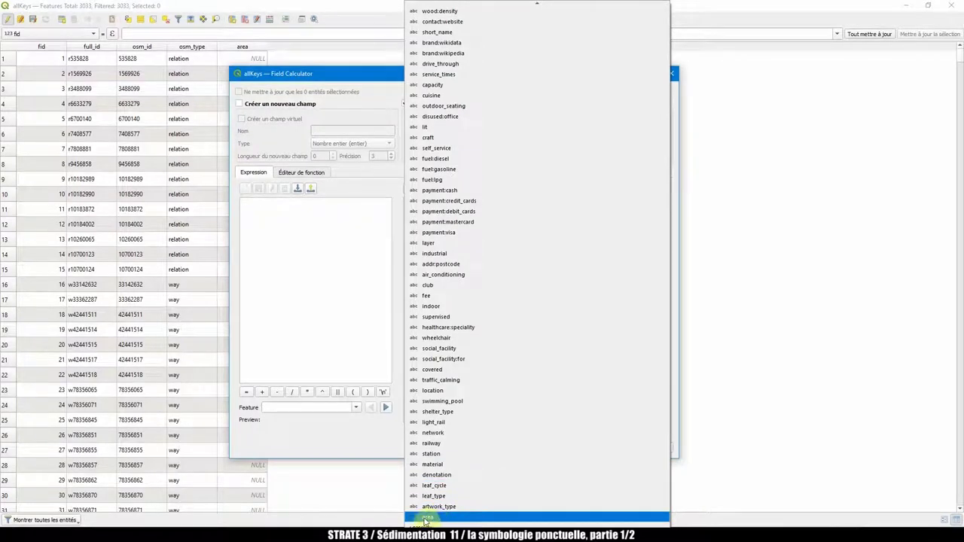
left_click(435, 518)
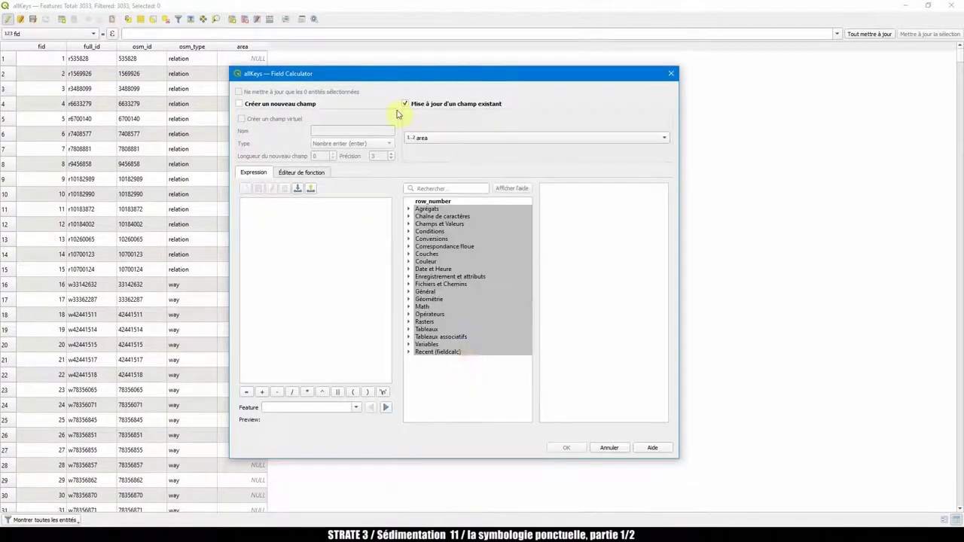
Step: Search the calculator's functions for area and compare the help descriptions of $area and area
left_click(427, 188)
type("area")
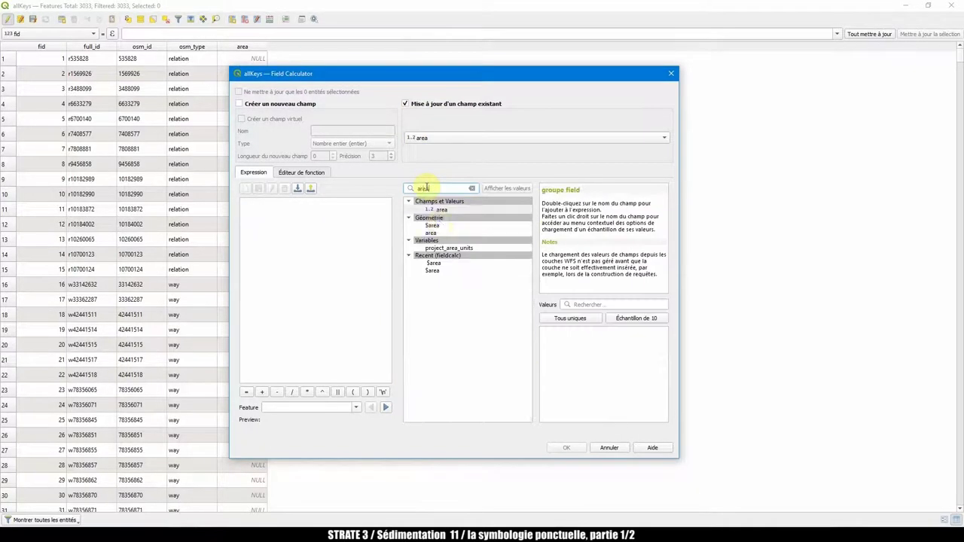
left_click(434, 227)
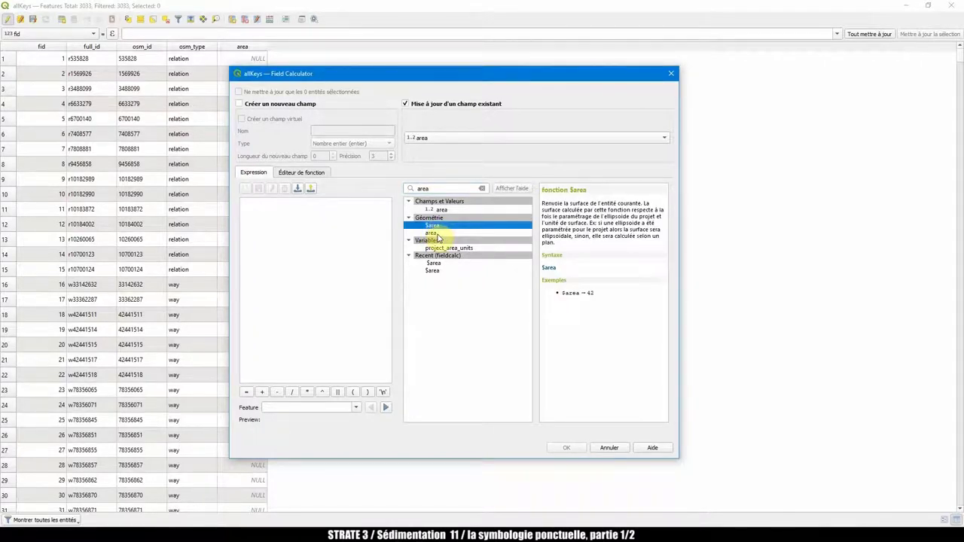
left_click(432, 233)
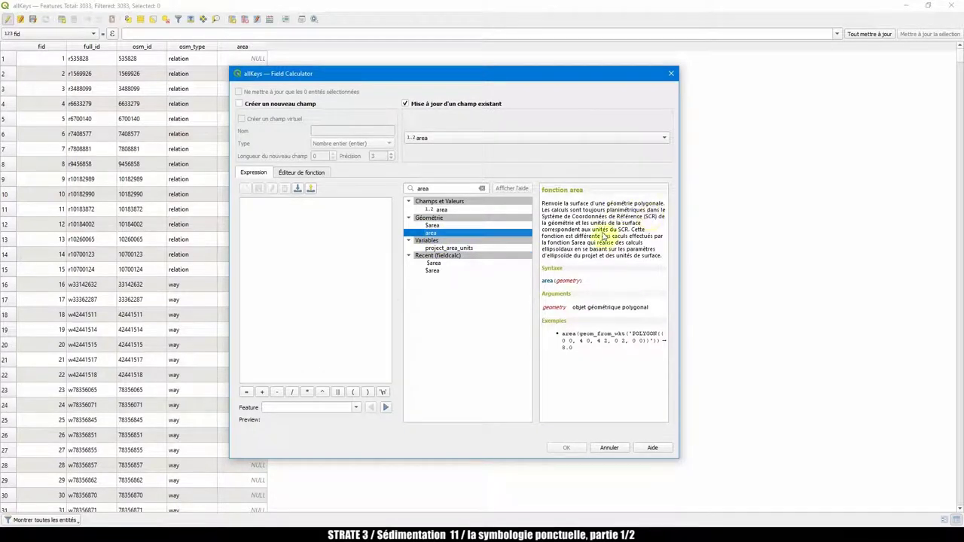
left_click(432, 225)
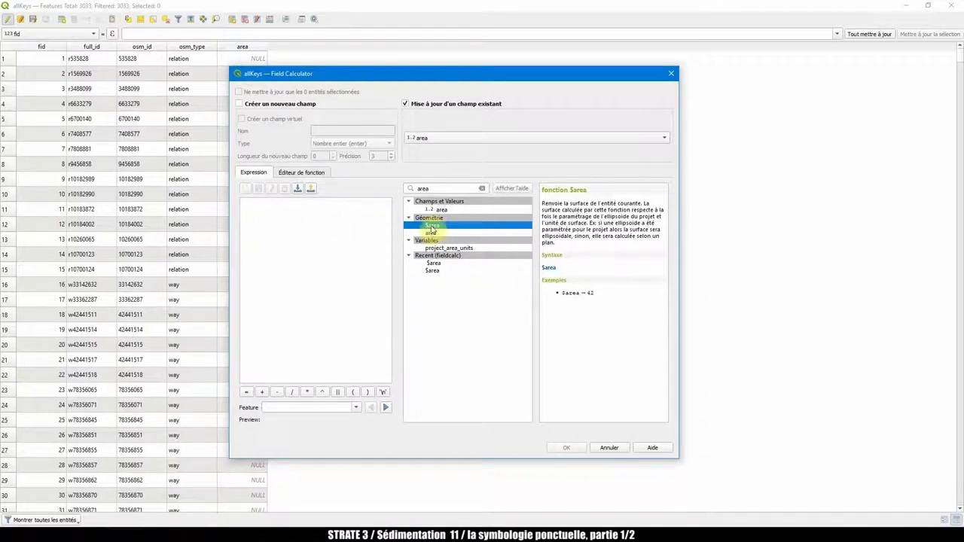
left_click(300, 214)
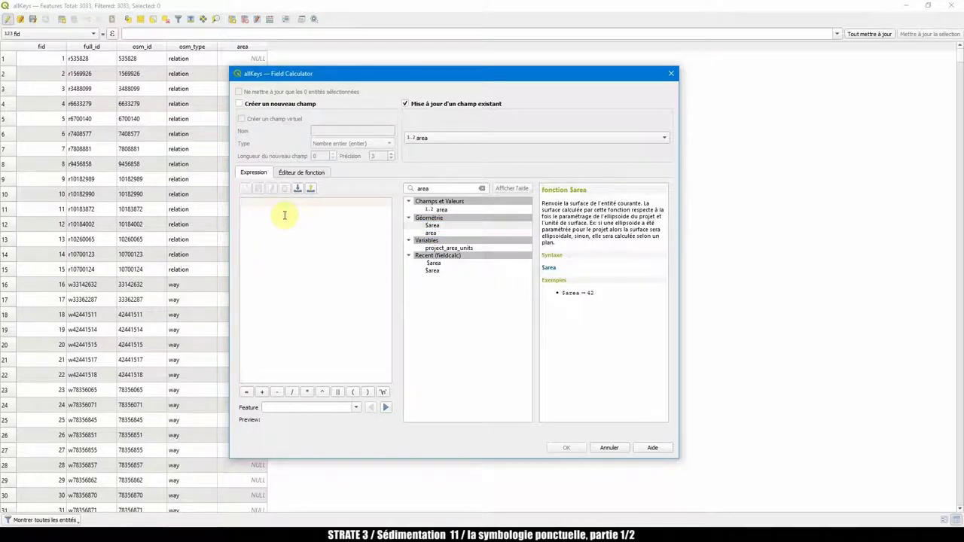
type("$area")
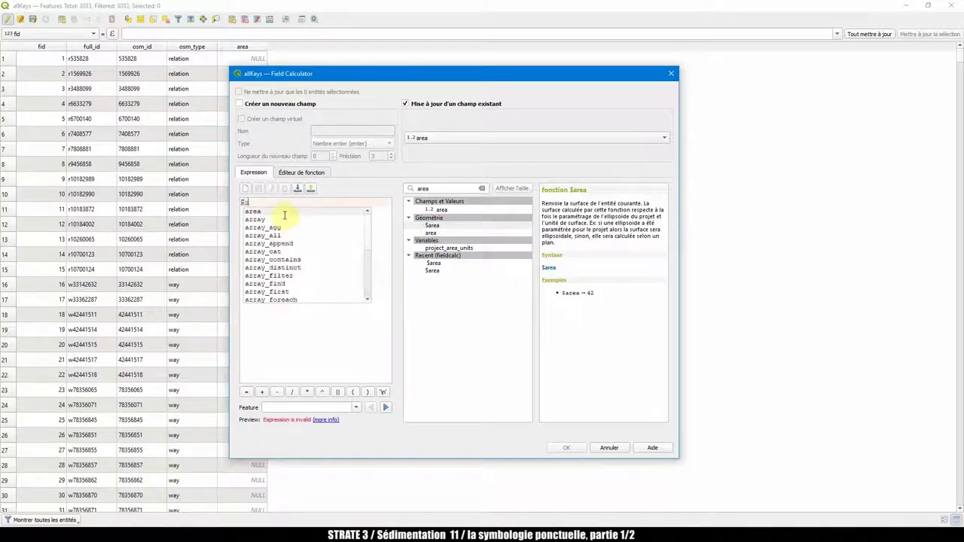
left_click(273, 245)
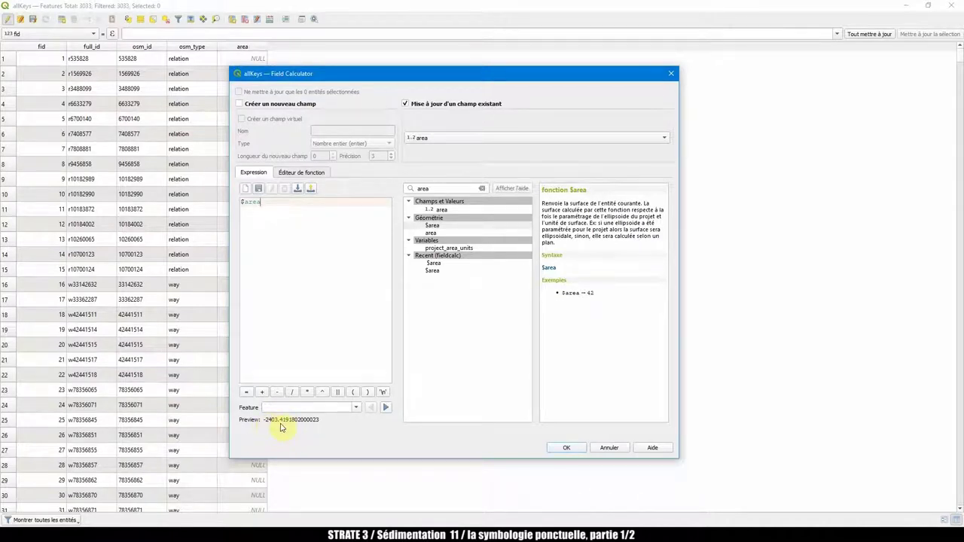
left_click(566, 448)
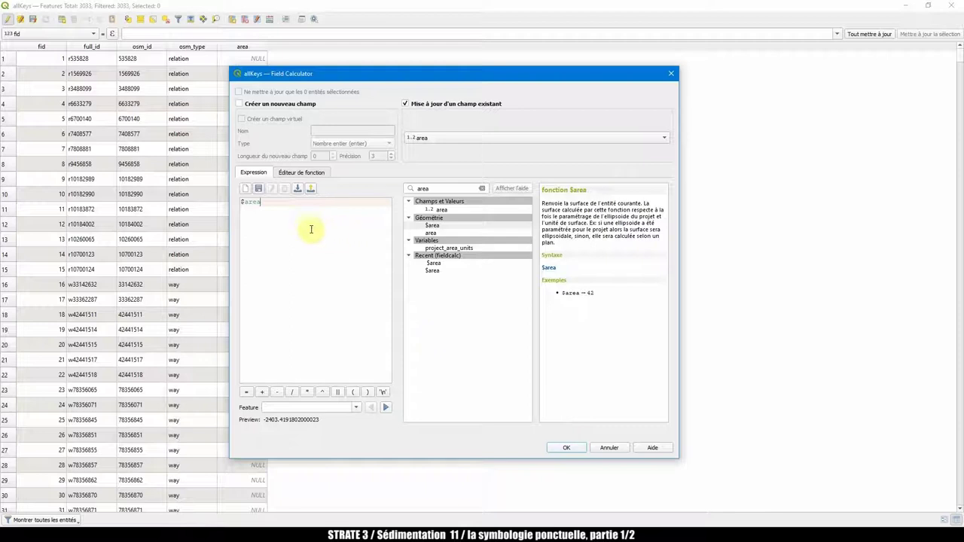
left_click_drag(286, 204, 248, 204)
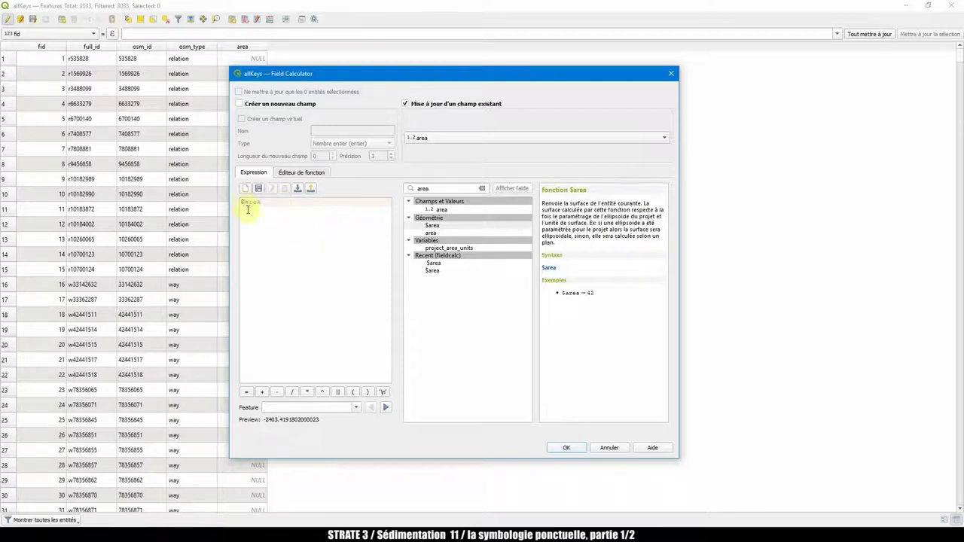
key("Delete")
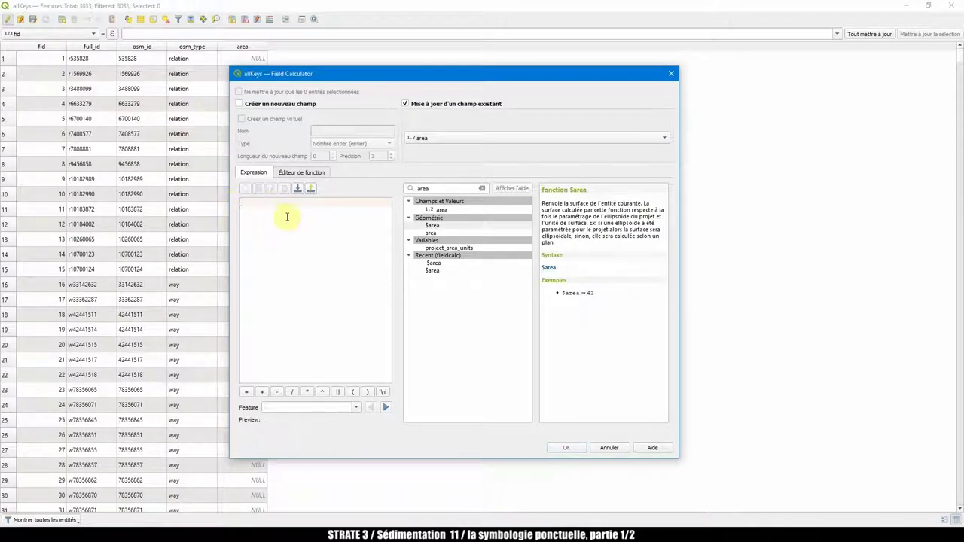
Step: Insert the $area function as the expression and apply the calculation to the area field
left_click(435, 225)
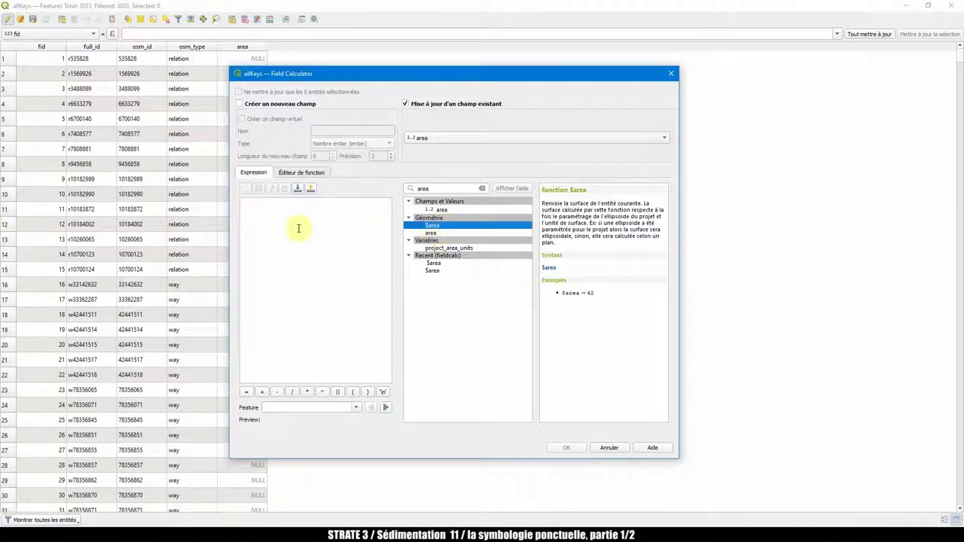
double_click(432, 226)
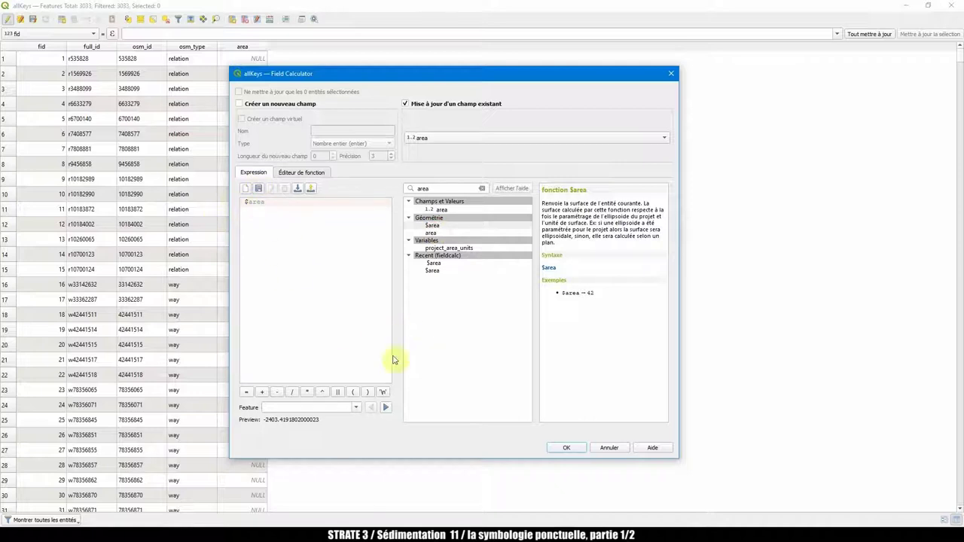
left_click(566, 447)
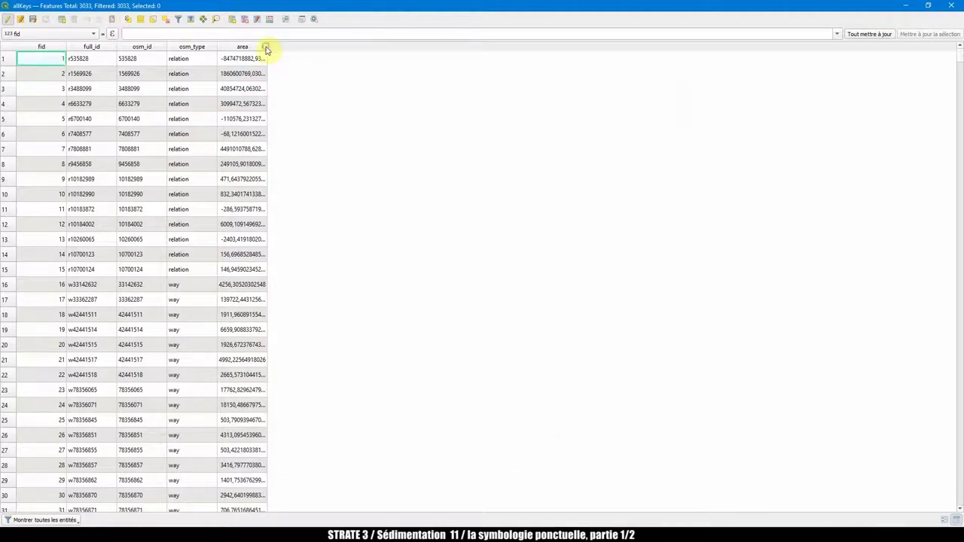
Step: Sort the table by ascending area, widen the area column, and select the five rows with negative areas
left_click(263, 47)
left_click_drag(267, 46, 311, 46)
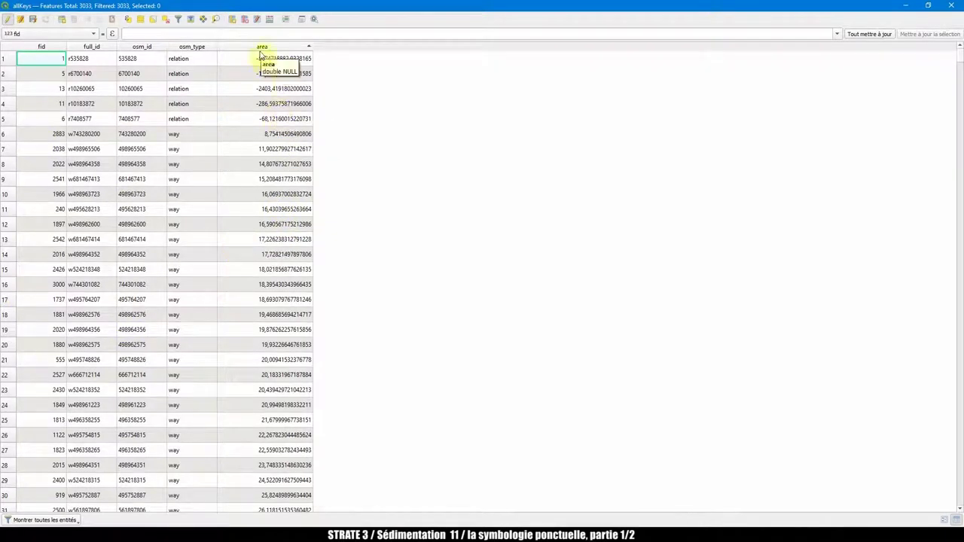
double_click(179, 118)
left_click_drag(43, 119, 45, 59)
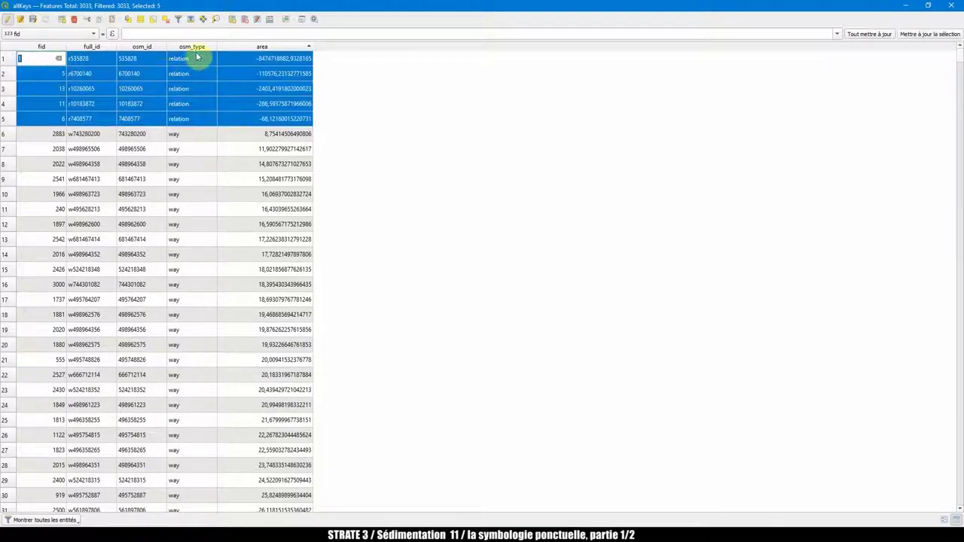
Step: Return to the map, zoom to the selected features, and examine where they lie around the town
left_click(905, 6)
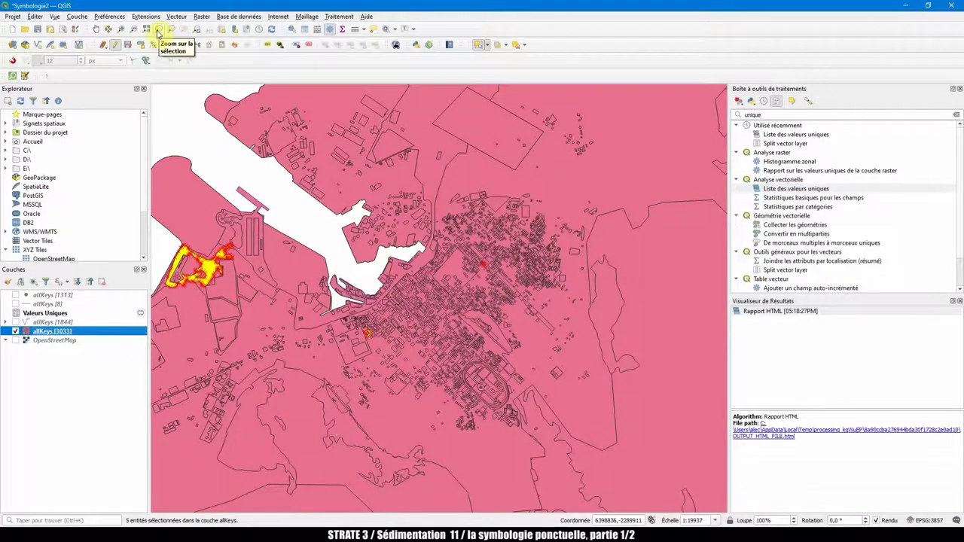
left_click(158, 30)
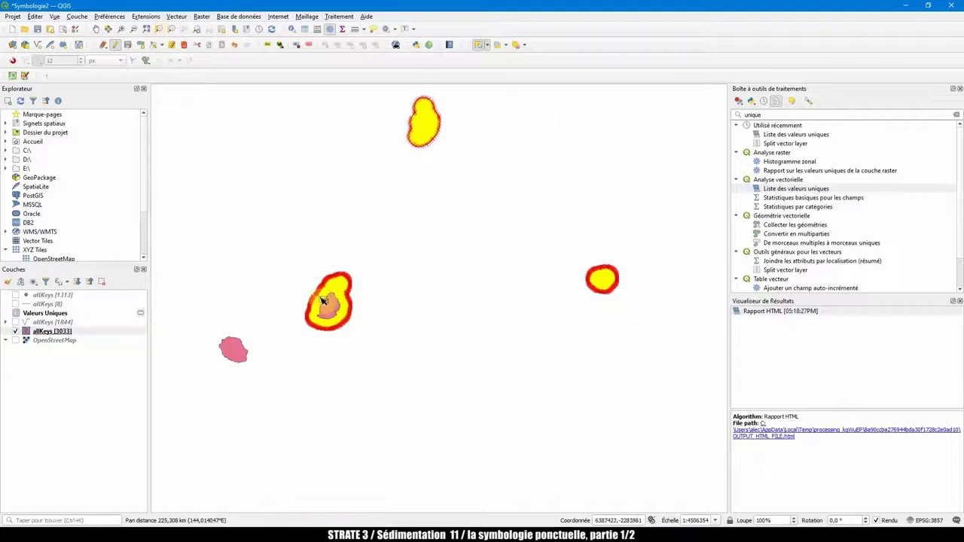
scroll(321, 300, "up", 4)
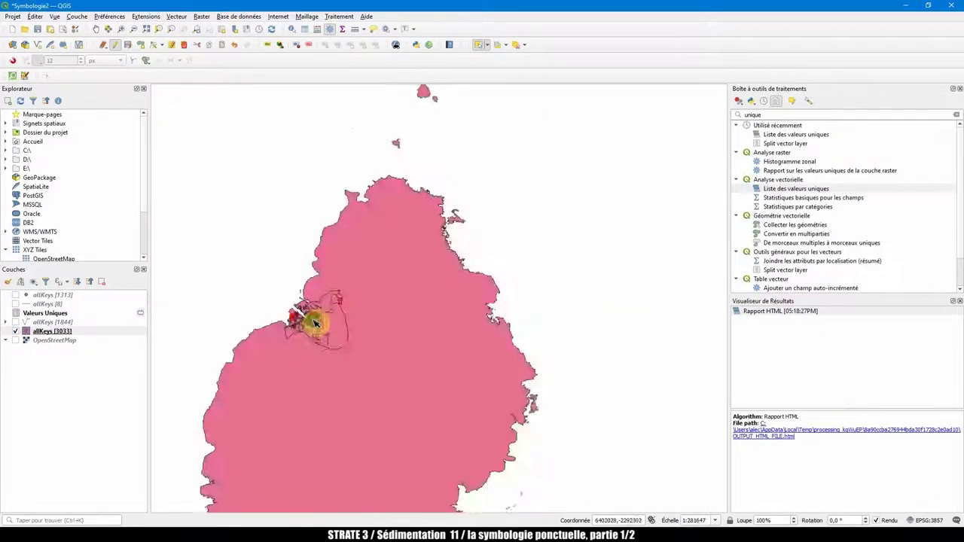
scroll(315, 324, "up", 2)
left_click_drag(299, 327, 384, 318)
scroll(383, 319, "up", 1)
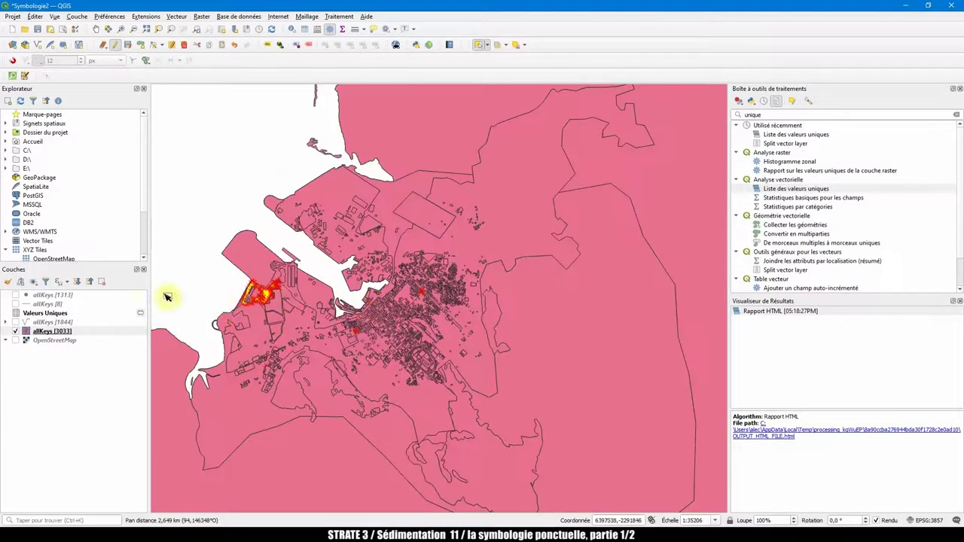
Step: Reopen the polygon layer's attribute table, sort it by ascending area, and delete the five selected negative-area features
left_click(48, 331)
right_click(49, 331)
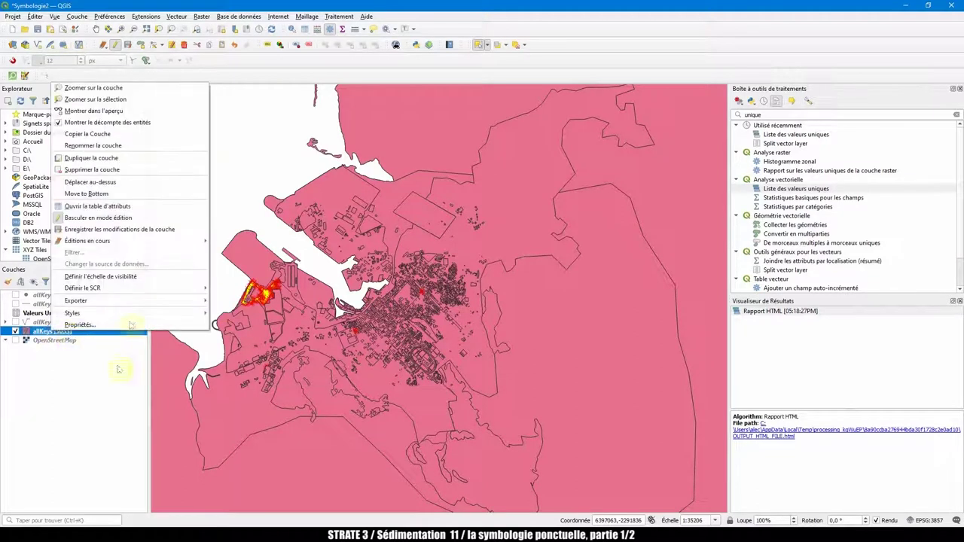
left_click(106, 206)
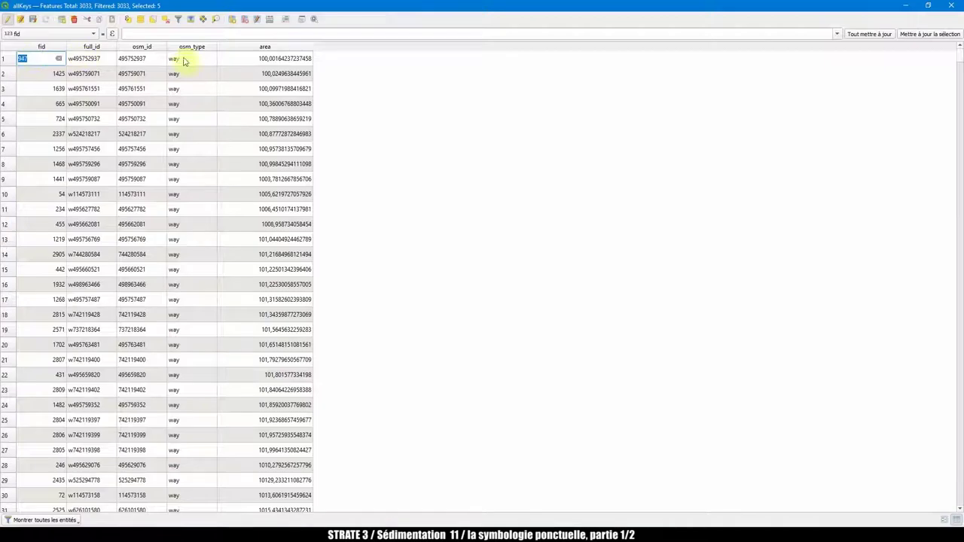
left_click_drag(234, 61, 247, 113)
left_click(74, 19)
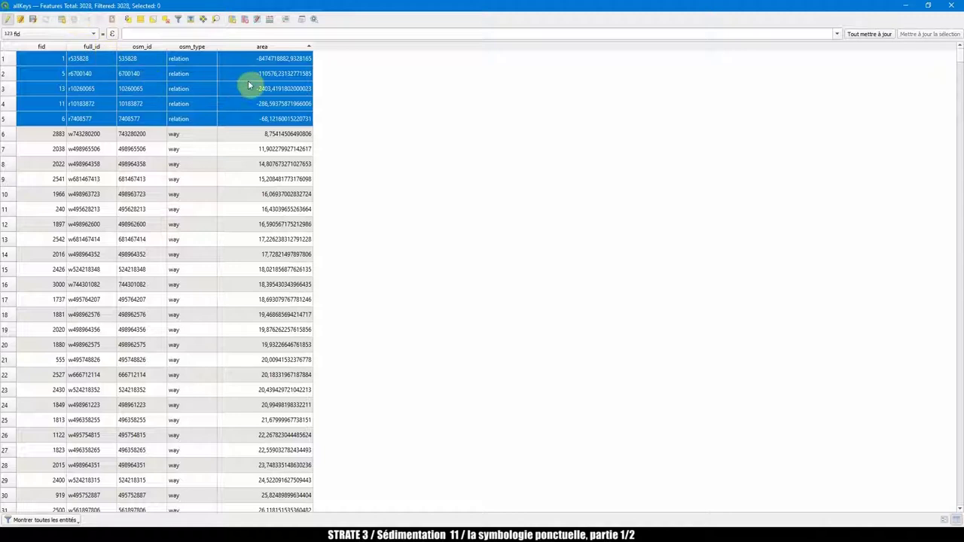
Step: End the edit session on the polygon layer, saving the deletions, and open that layer's properties
left_click(9, 19)
left_click(448, 274)
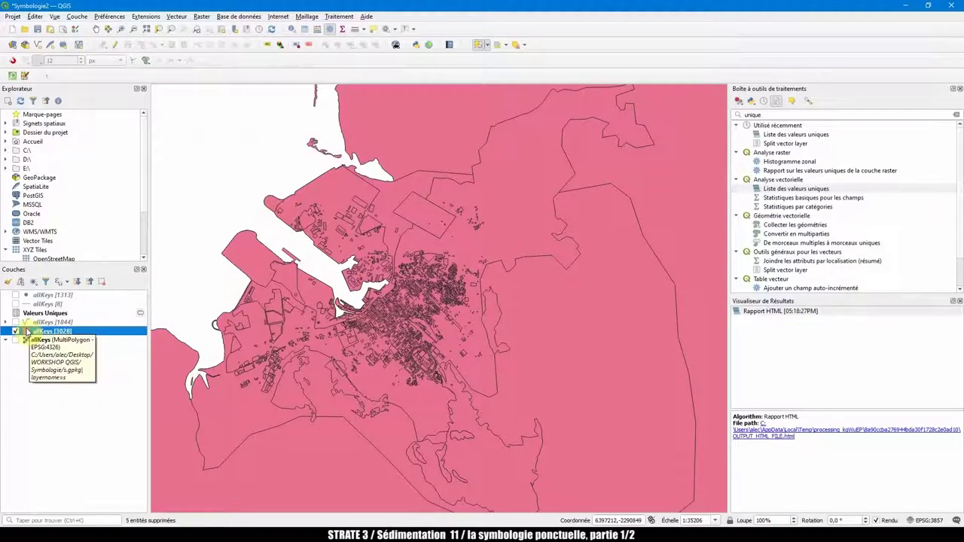
right_click(27, 333)
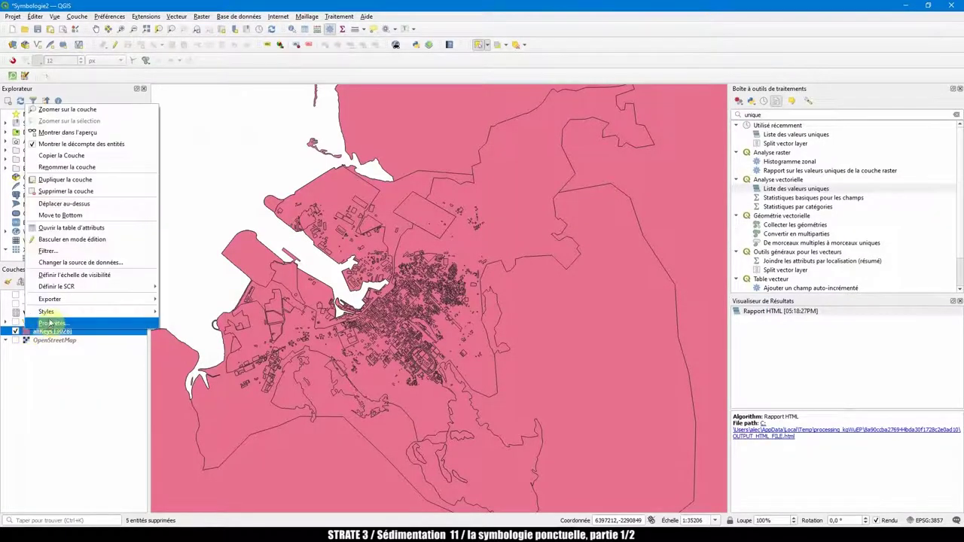
left_click(49, 322)
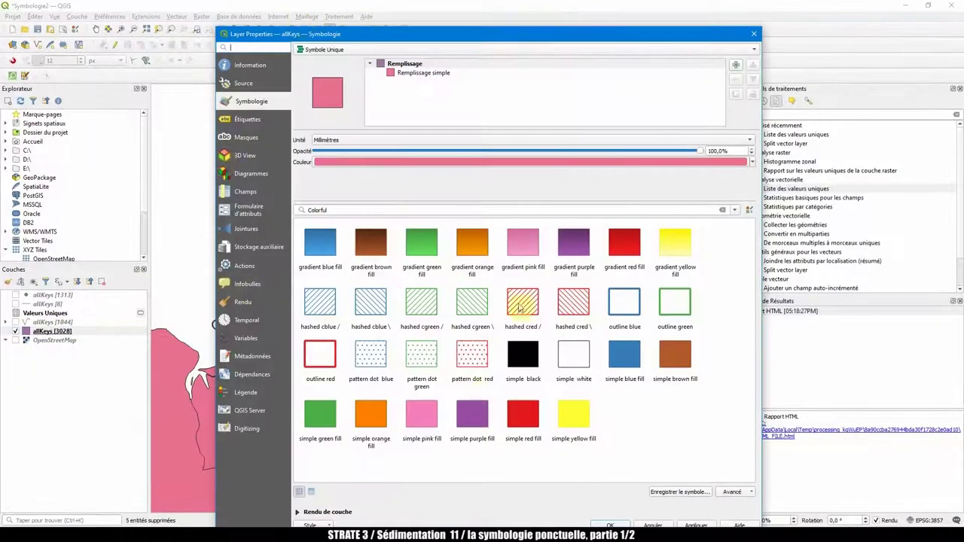
Step: Switch the polygon layer's symbology to Gradué on the area field, generate the classes, and widen the Valeurs column
left_click(325, 49)
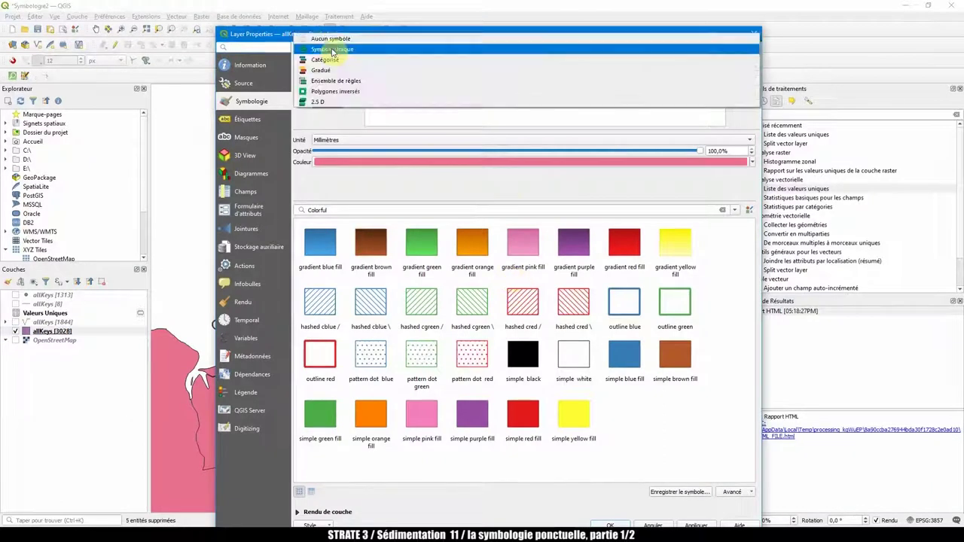
left_click(326, 70)
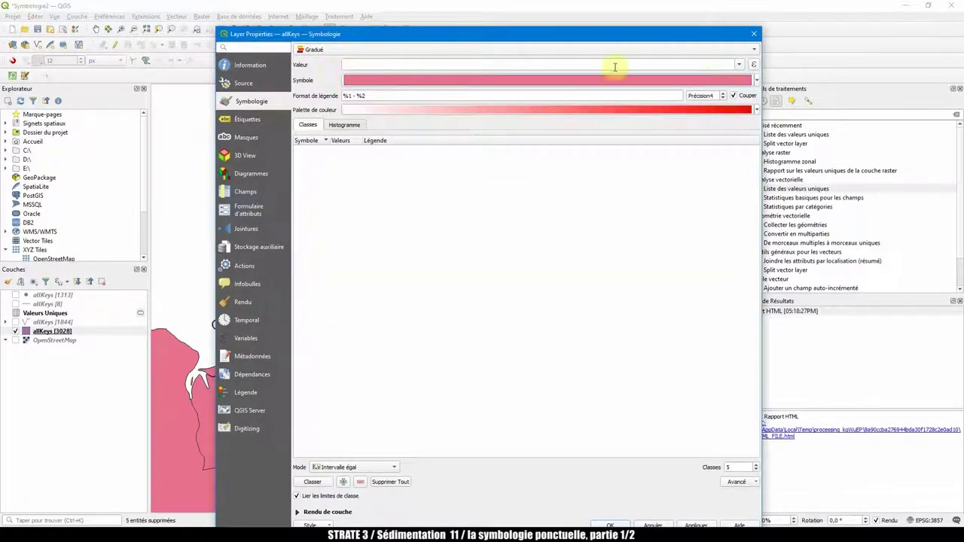
left_click(739, 68)
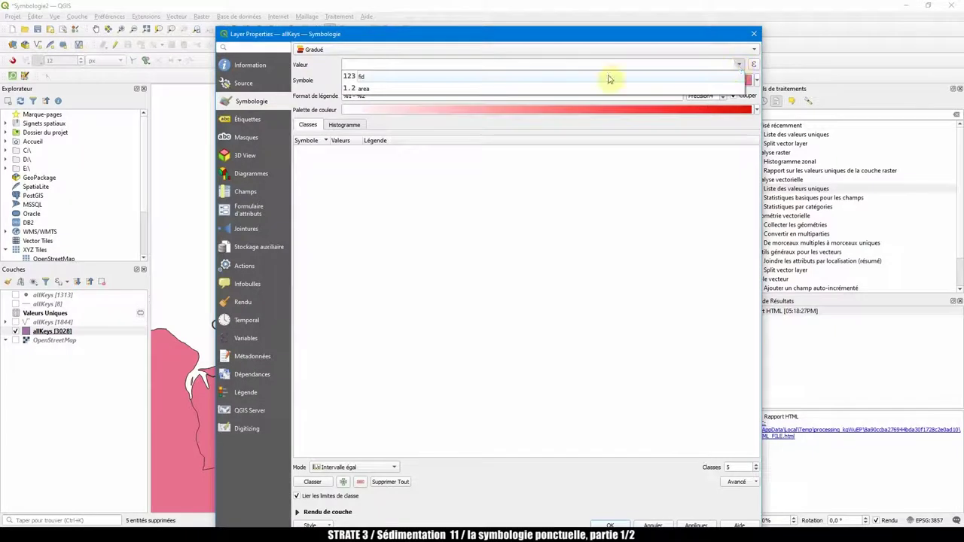
left_click(375, 91)
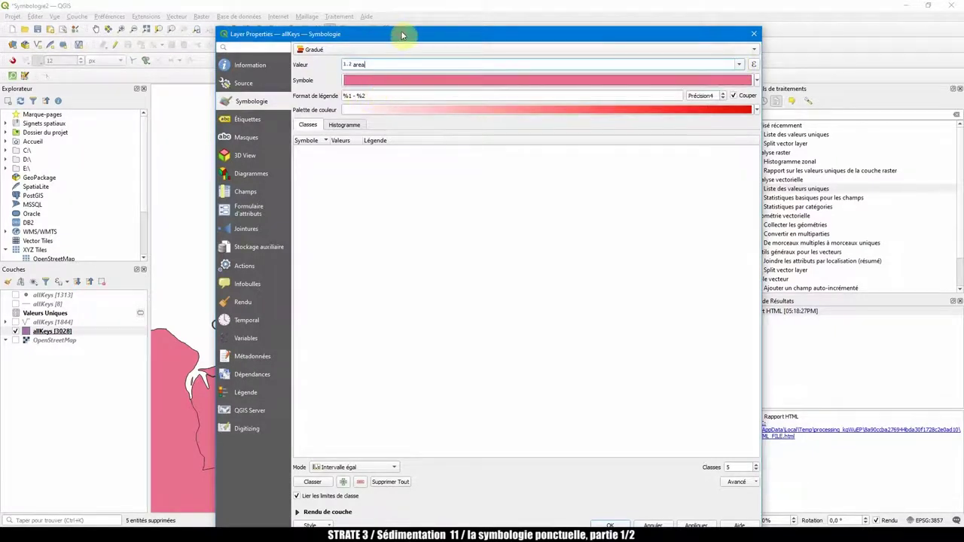
left_click_drag(398, 37, 394, 13)
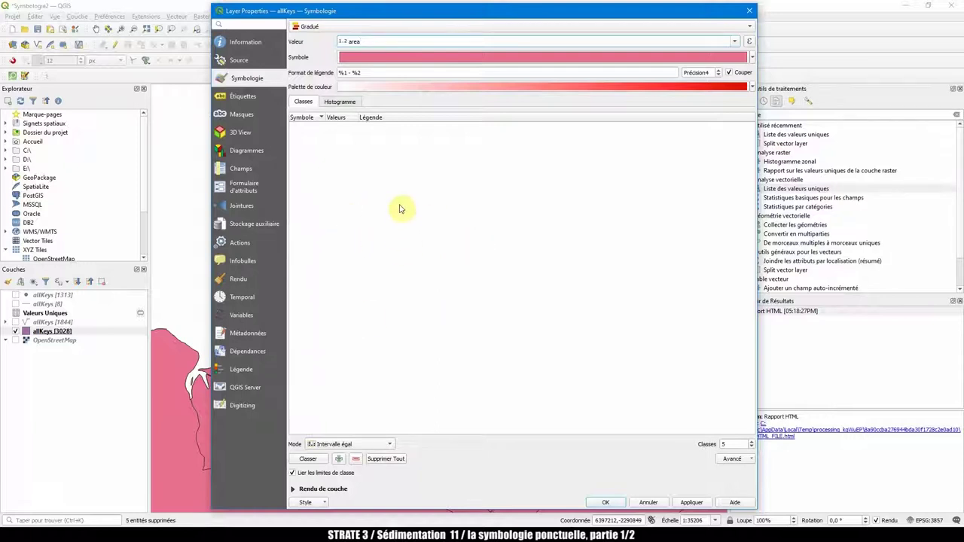
left_click(308, 459)
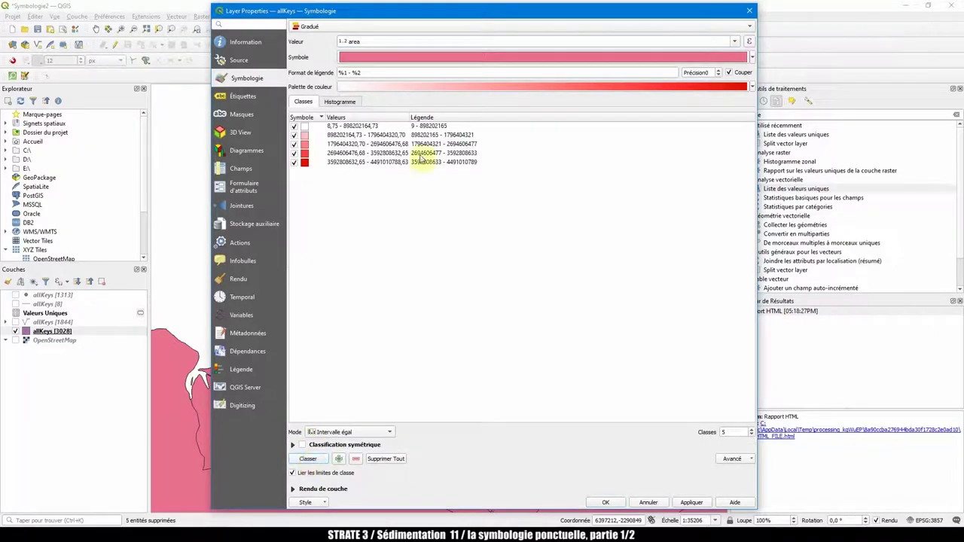
left_click_drag(406, 119, 434, 119)
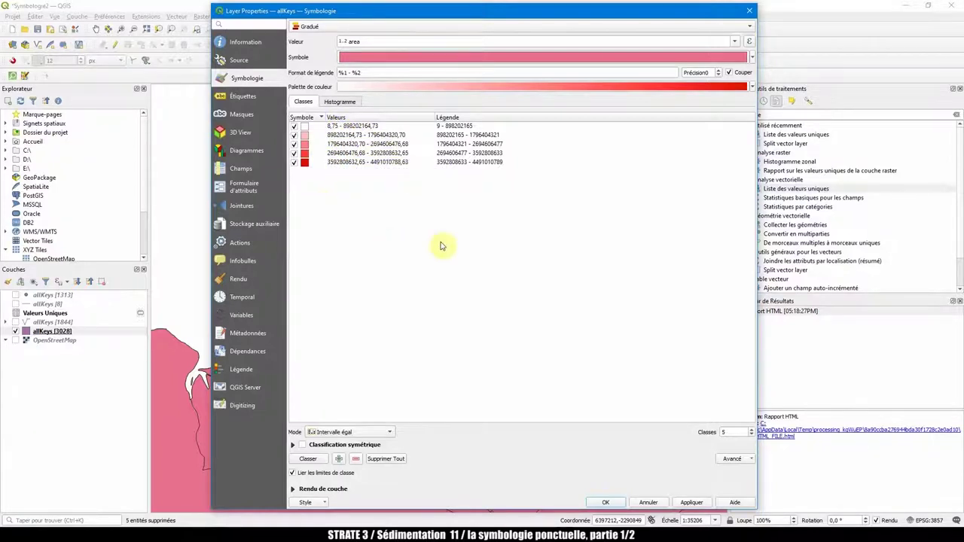
Step: Set the number of classes to 10, widen the Valeurs column, and apply the graduated symbology to the map
left_click_drag(728, 433, 719, 431)
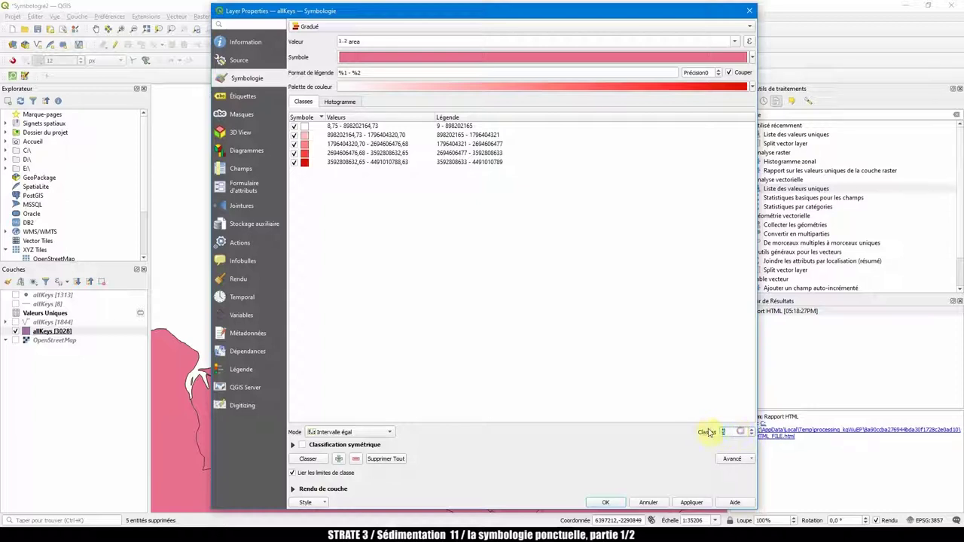
type("10")
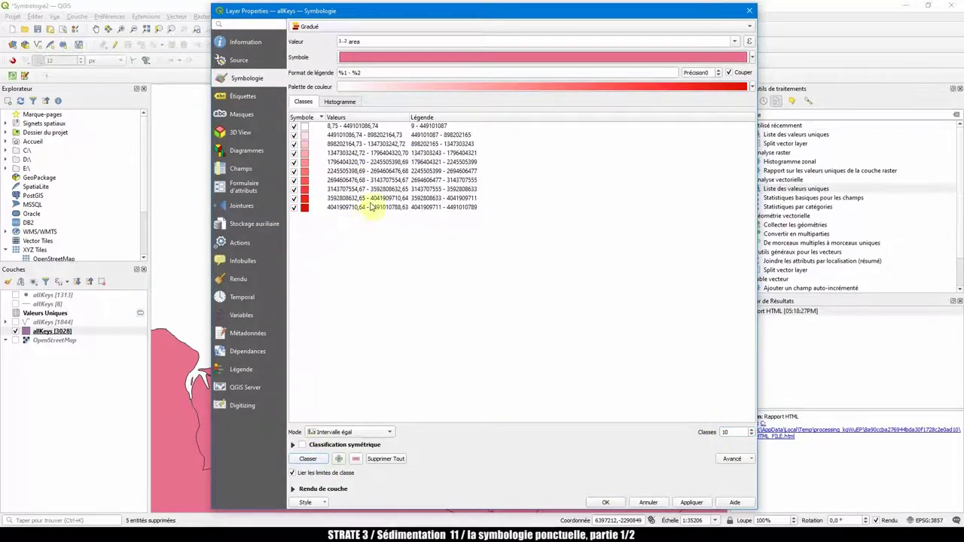
left_click_drag(409, 118, 421, 122)
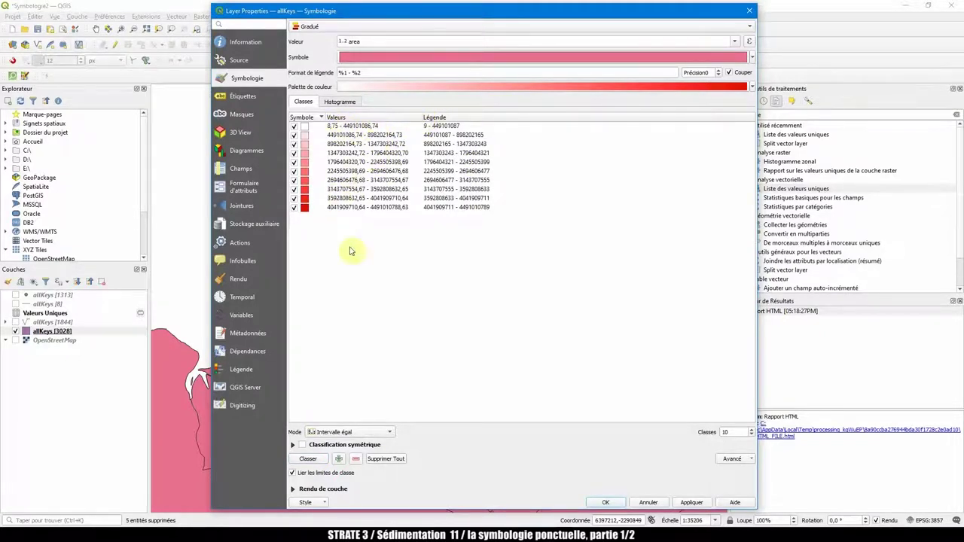
left_click(687, 503)
left_click(596, 502)
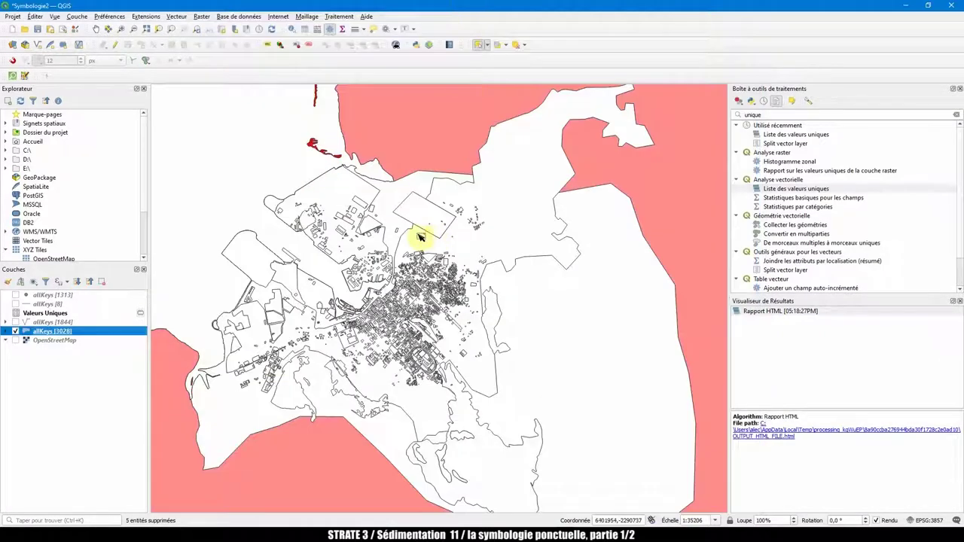
Step: Examine how the graduated colours are distributed across the island and the town polygons
scroll(419, 237, "down", 2)
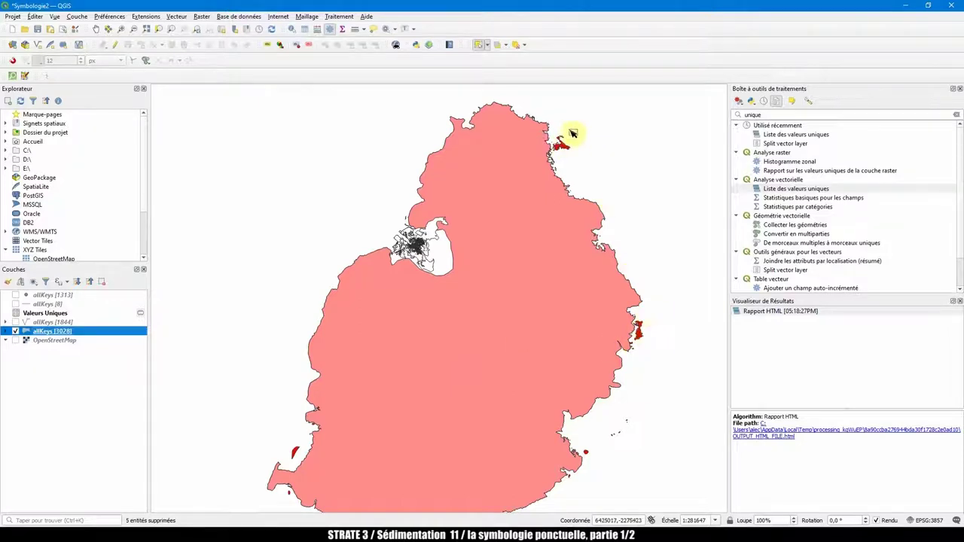
scroll(415, 244, "up", 1)
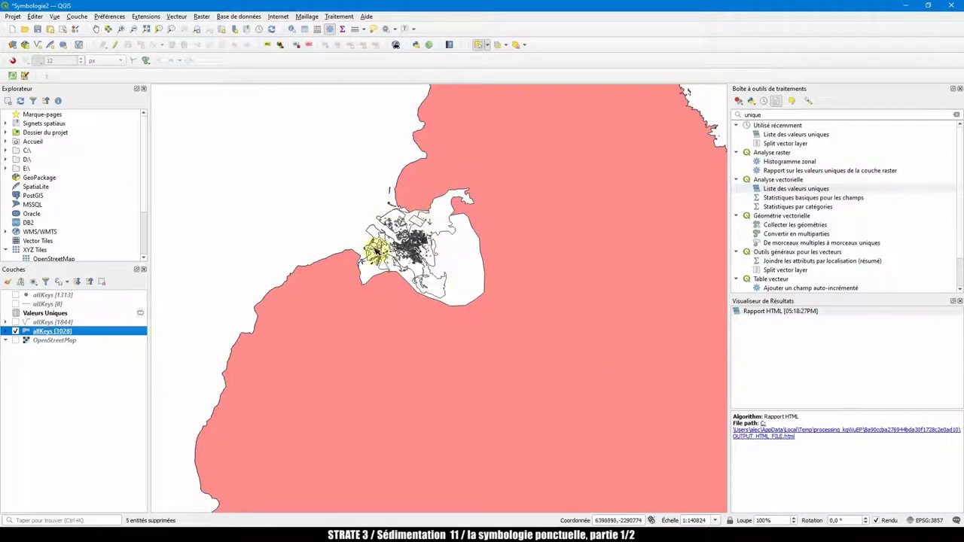
scroll(415, 229, "up", 1)
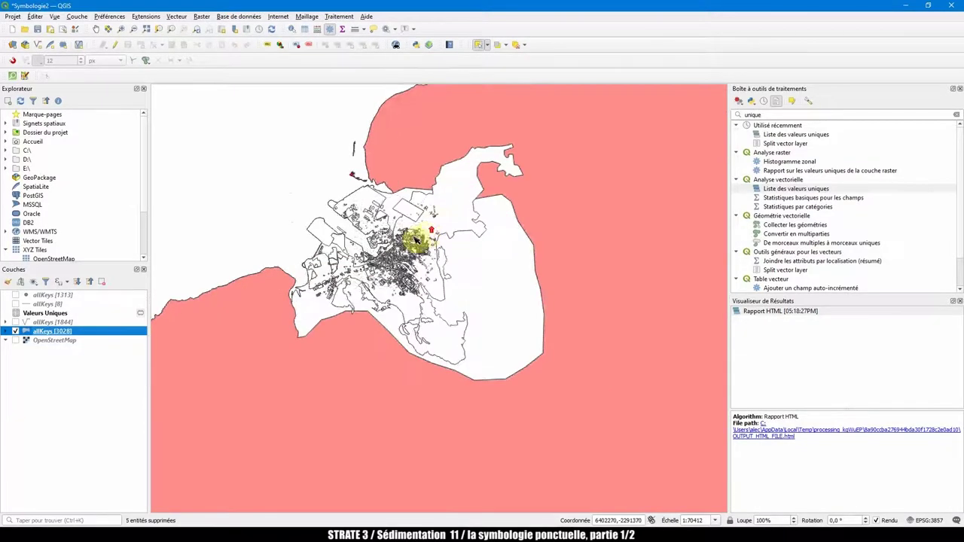
scroll(399, 254, "up", 1)
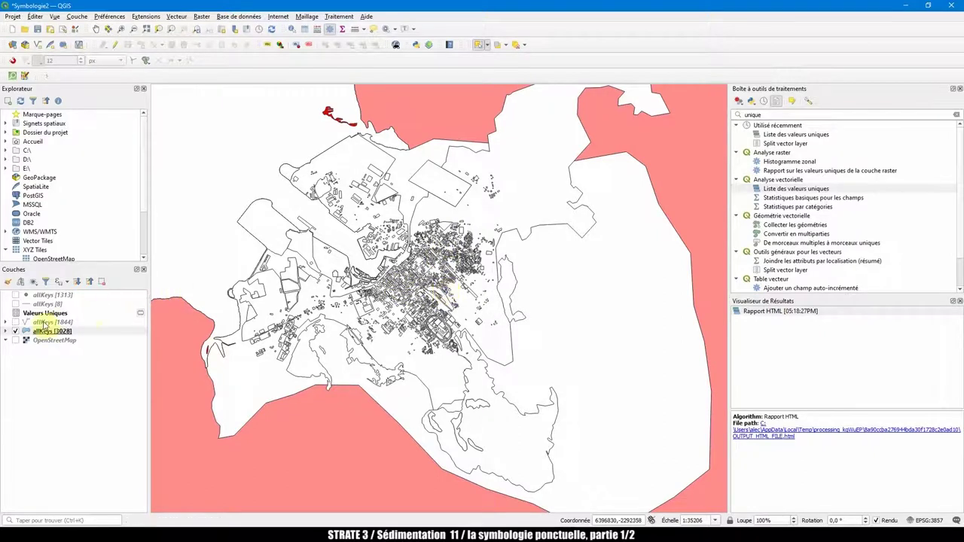
Step: Reopen the polygon layer's symbology, select the first class, and load the area values into the histogram
left_click(28, 334)
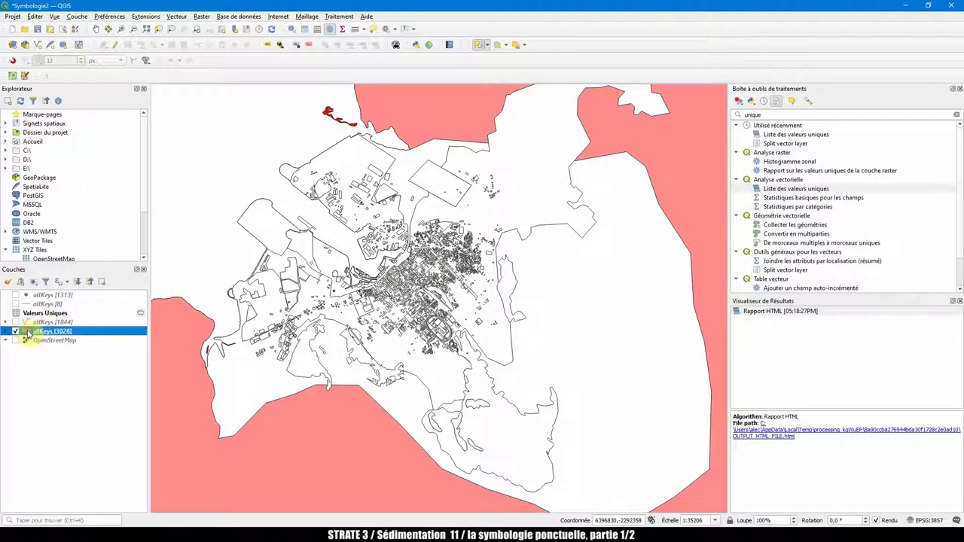
double_click(28, 333)
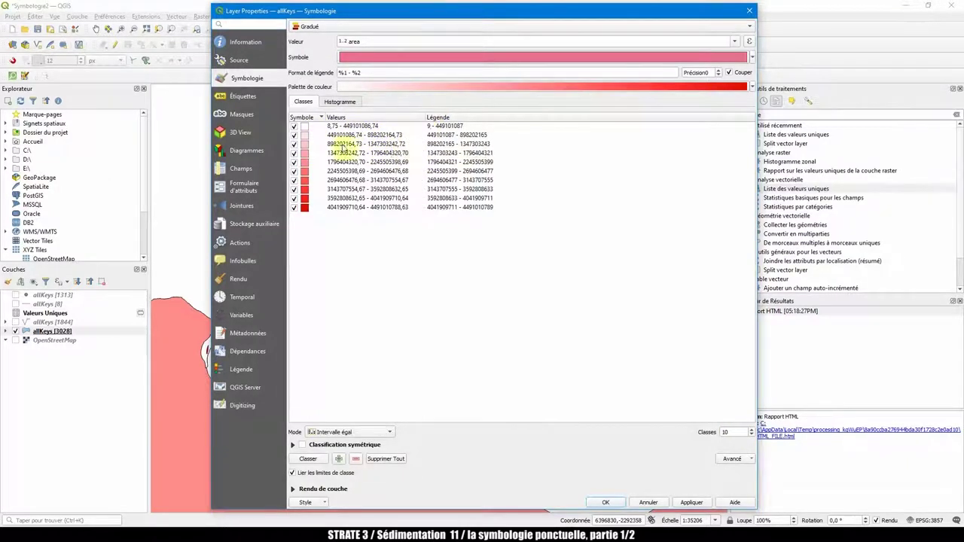
left_click(335, 128)
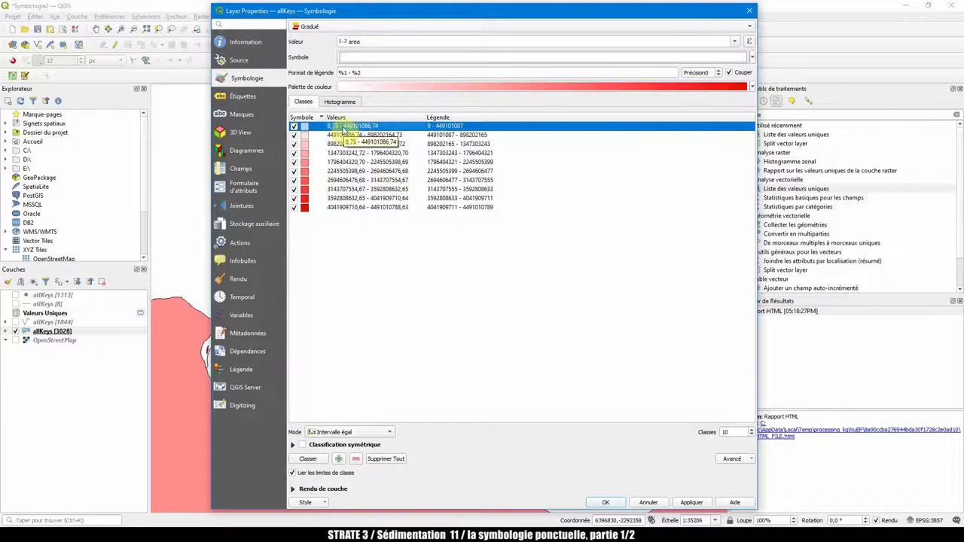
left_click(338, 103)
left_click(368, 122)
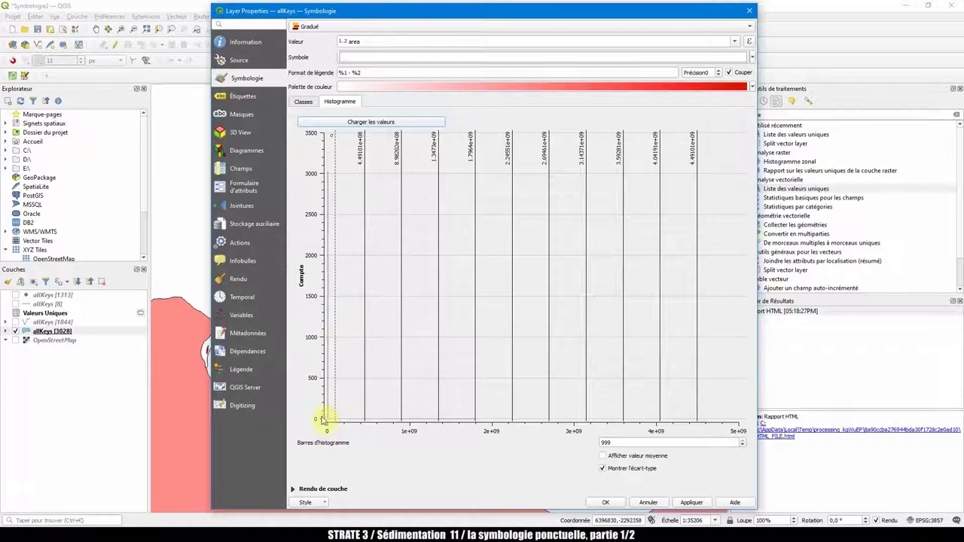
left_click(302, 101)
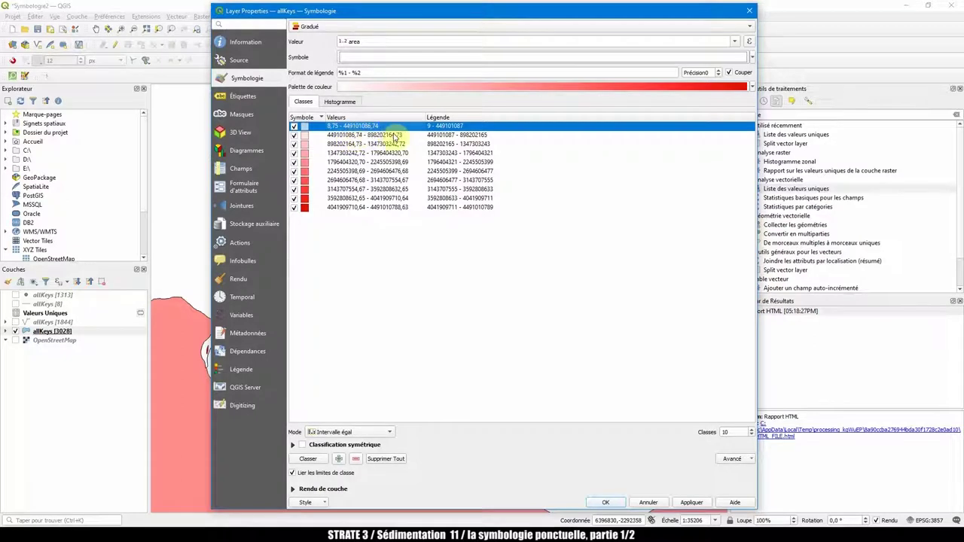
Step: Move the properties dialog aside to uncover the map, and compare the histogram with the class ranges
left_click(339, 101)
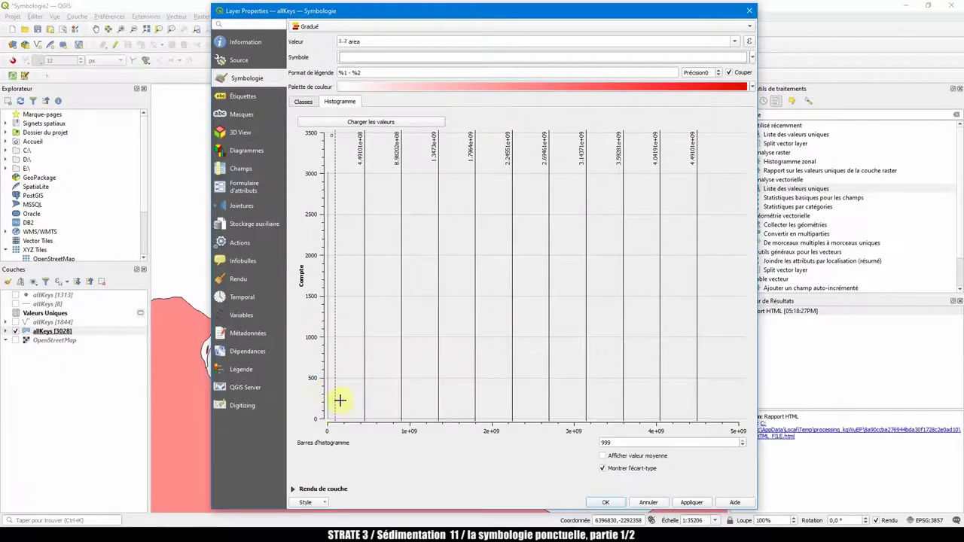
left_click_drag(320, 11, 509, 7)
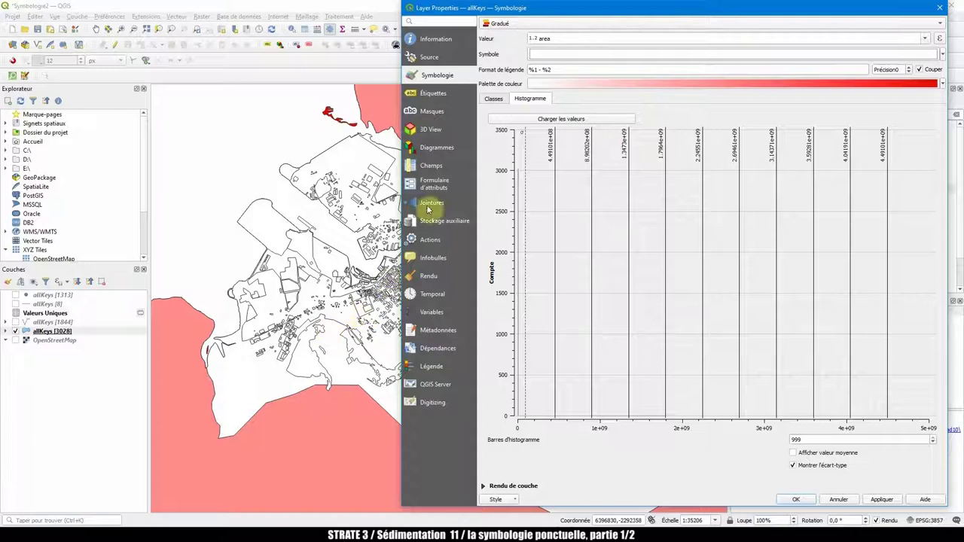
left_click(493, 98)
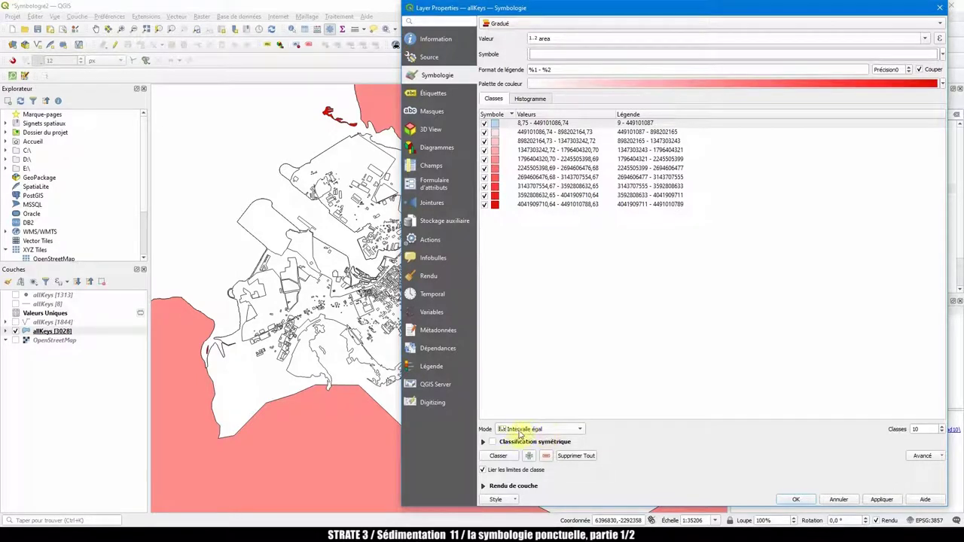
left_click(531, 98)
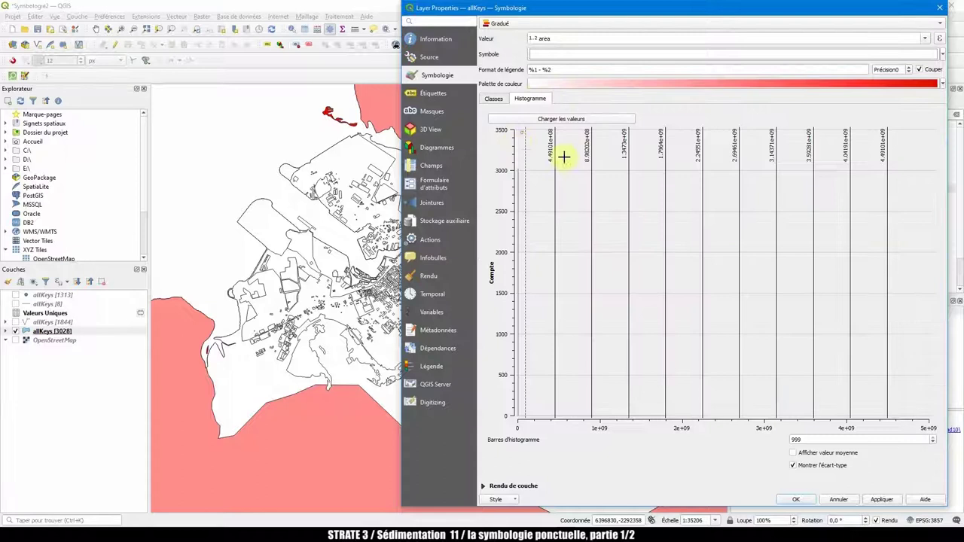
left_click(436, 75)
left_click(493, 99)
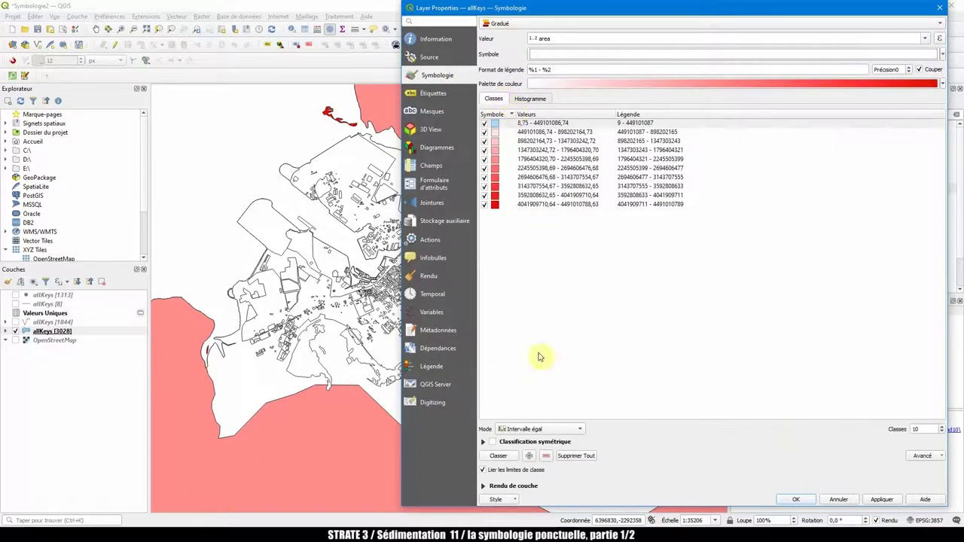
Step: Set the classification mode to Jolies ruptures, widen the Valeurs column, and check the class breaks in the histogram
left_click(555, 430)
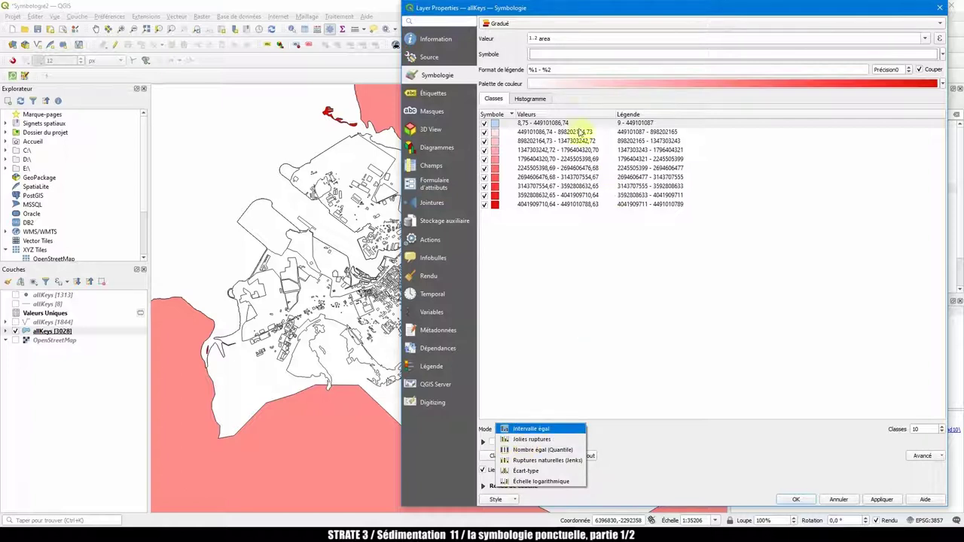
left_click(529, 439)
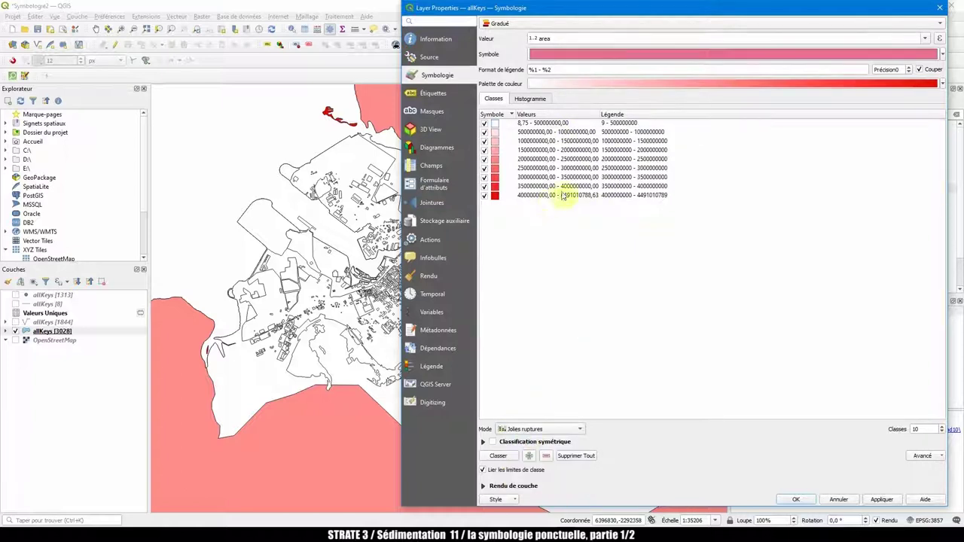
left_click_drag(599, 114, 616, 114)
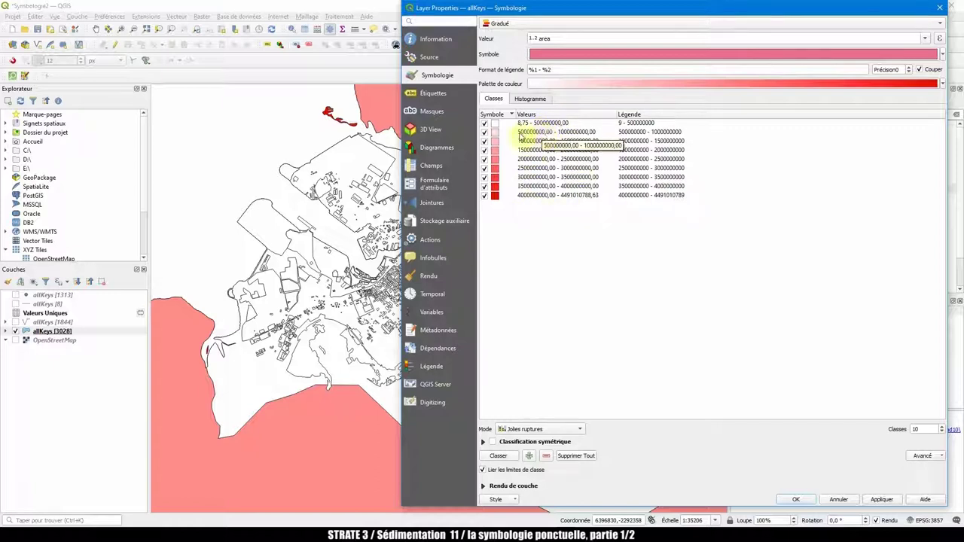
left_click(536, 100)
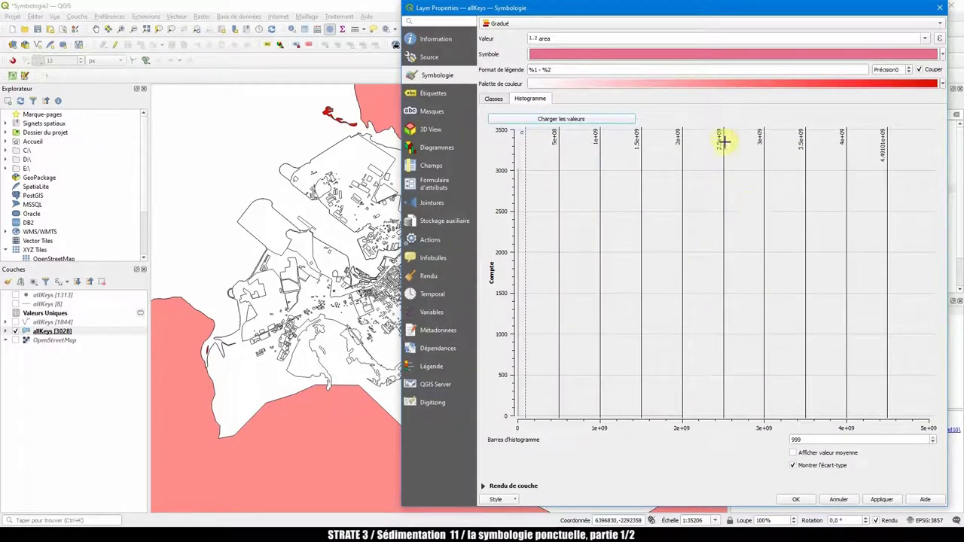
left_click(495, 99)
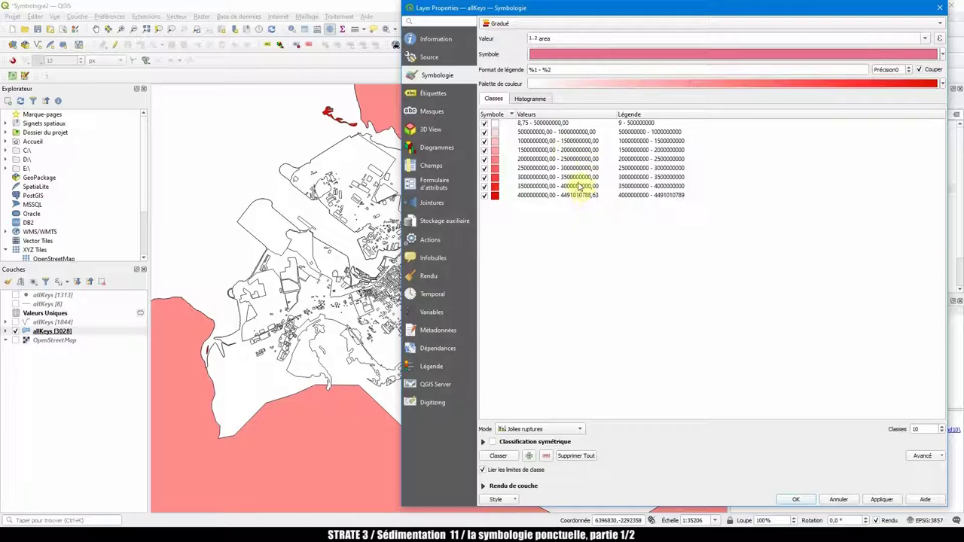
Step: Set the classification mode to Nombre égal (Quantile) and widen the Valeurs column
left_click(553, 430)
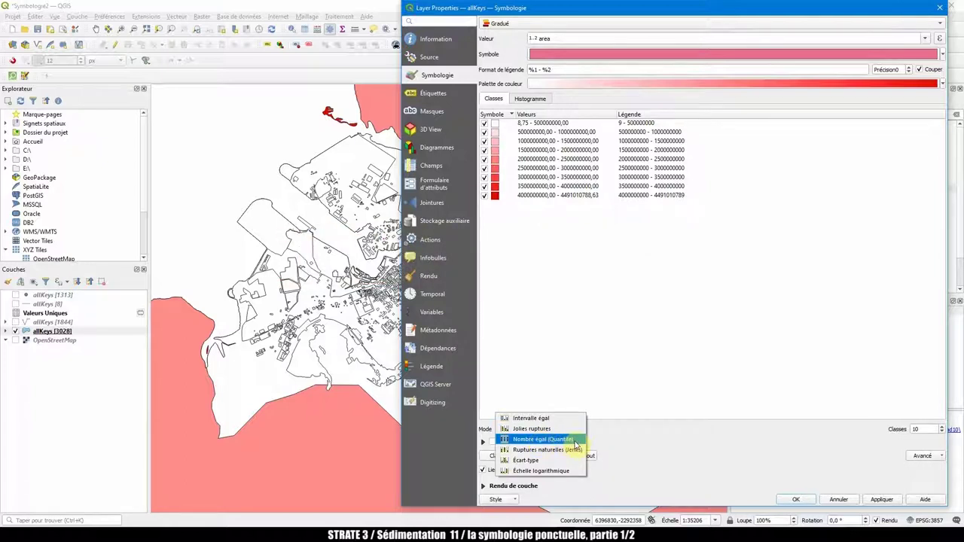
left_click(575, 442)
left_click_drag(582, 115, 596, 114)
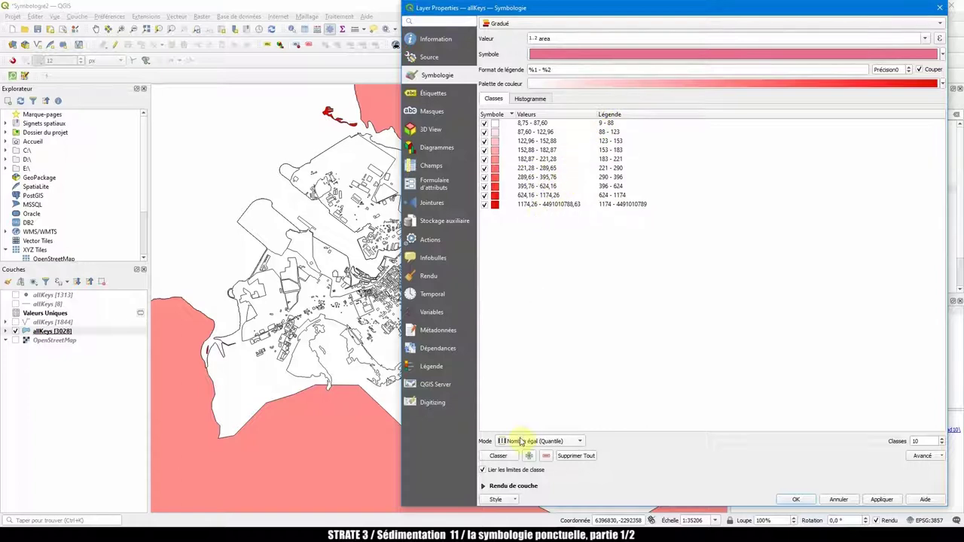
Step: Load the area values into the histogram for the quantile classes and compare it with the class ranges
left_click(539, 99)
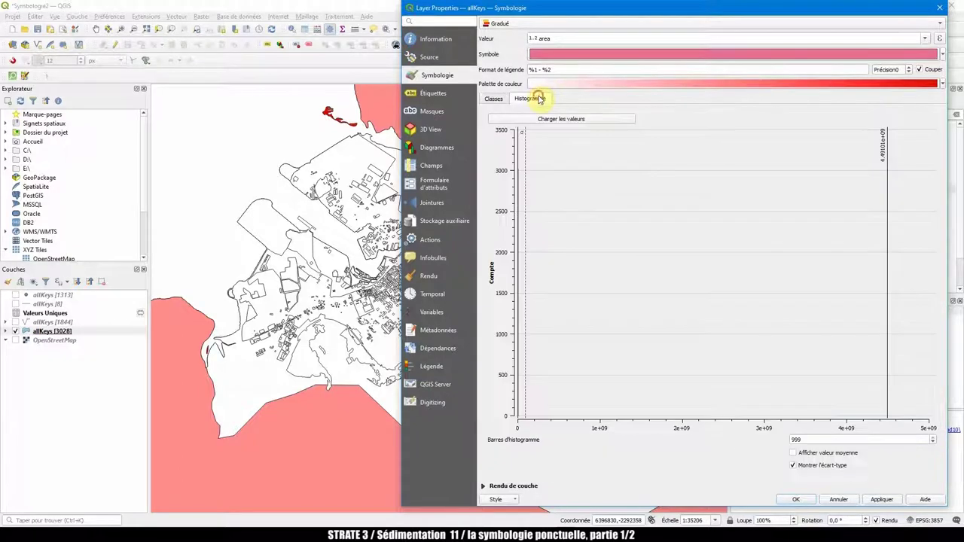
left_click(559, 123)
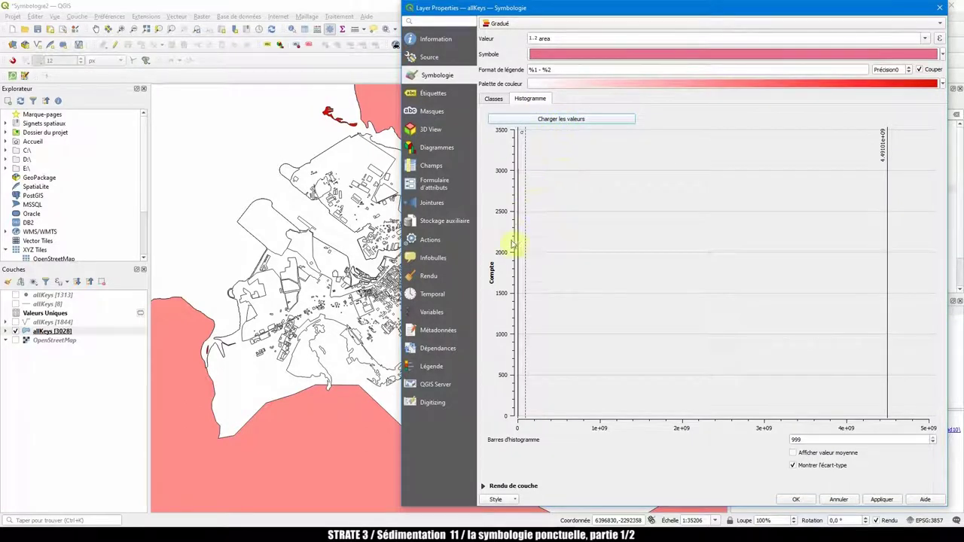
left_click(493, 98)
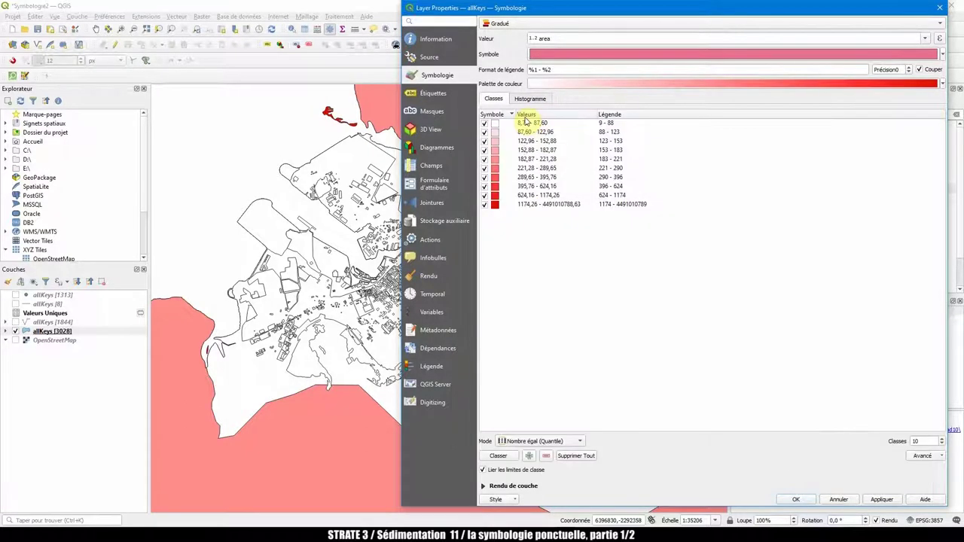
left_click(534, 99)
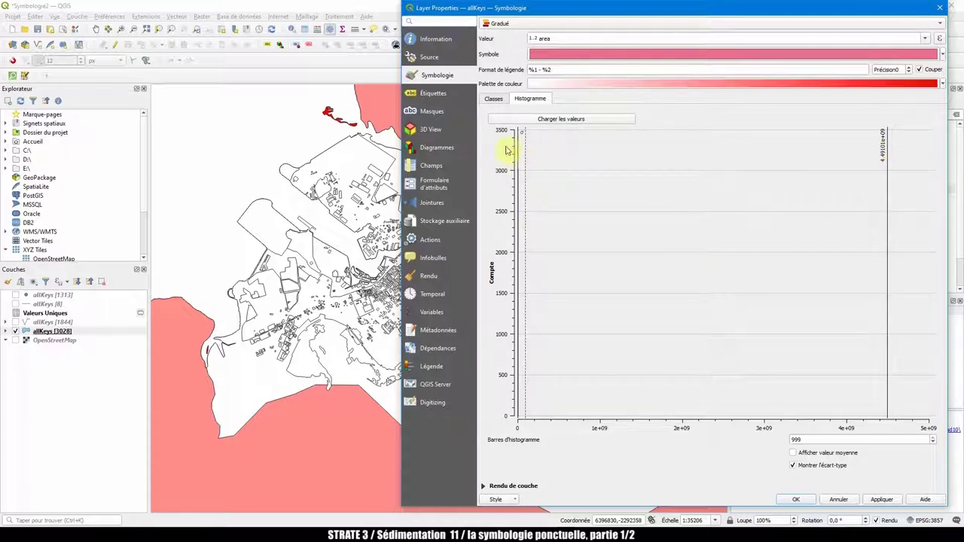
left_click(494, 101)
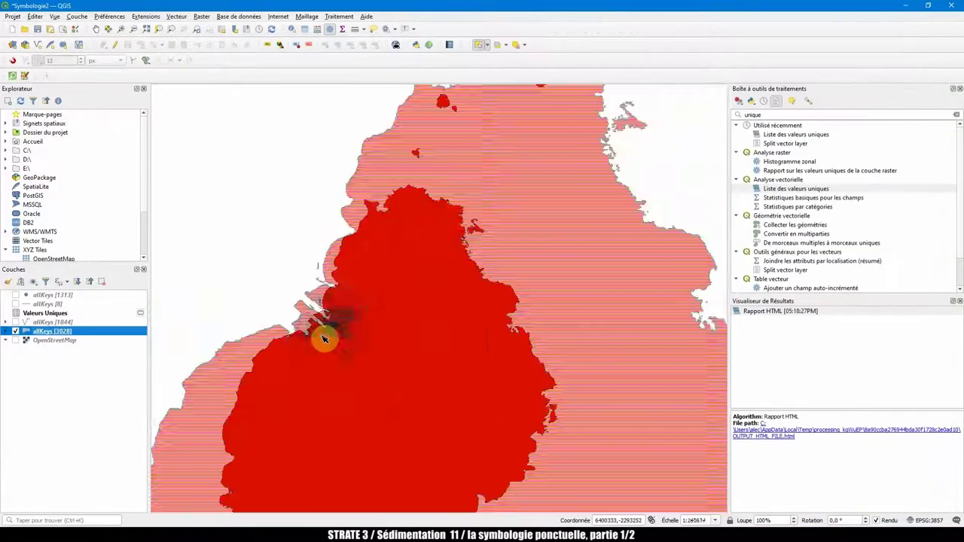
Step: Examine how the quantile classes colour the polygons on the map, from the whole commune down to individual buildings
left_click_drag(323, 338, 387, 319)
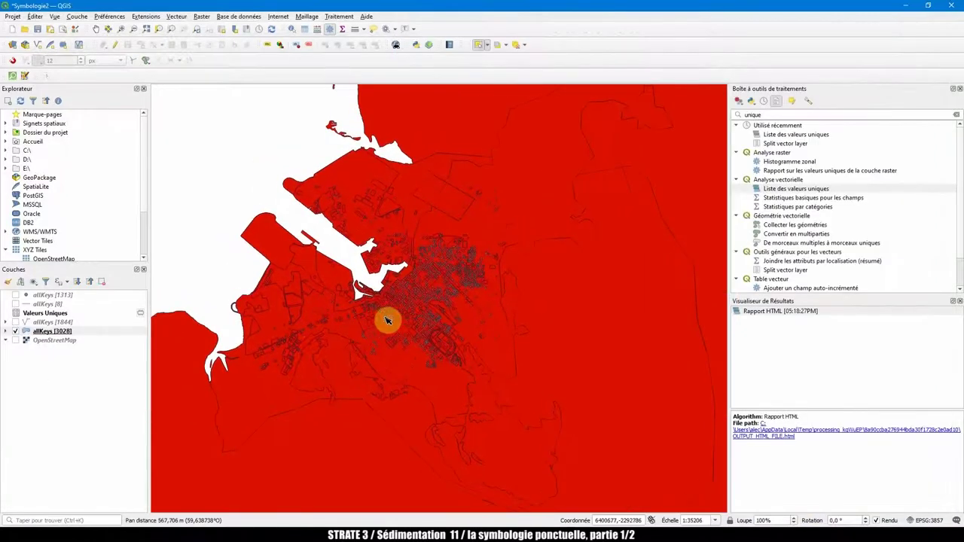
left_click(53, 331)
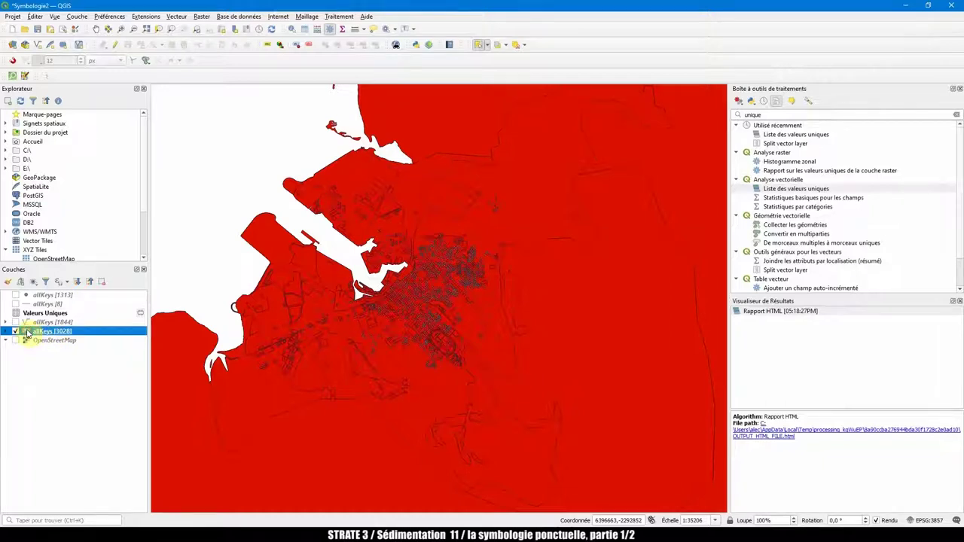
scroll(421, 293, "up", 2)
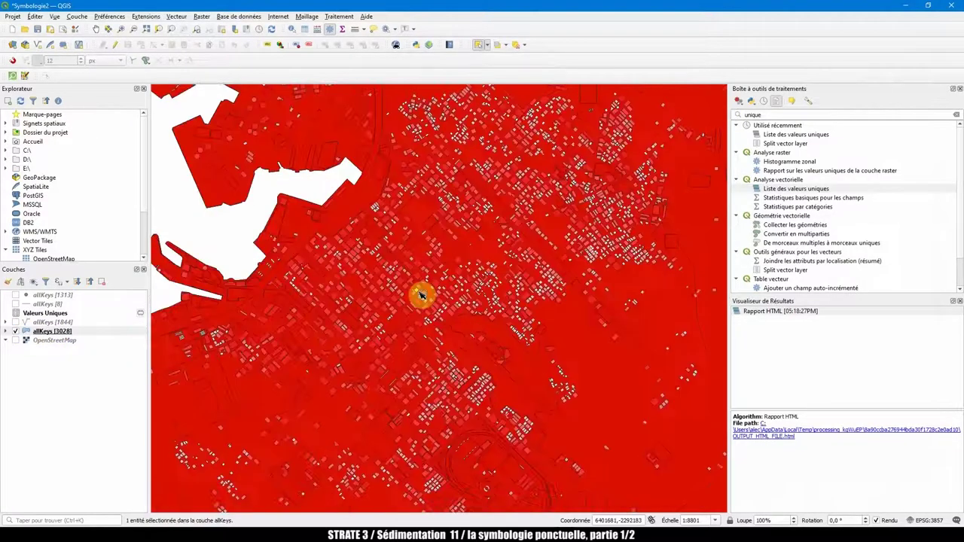
scroll(421, 293, "up", 2)
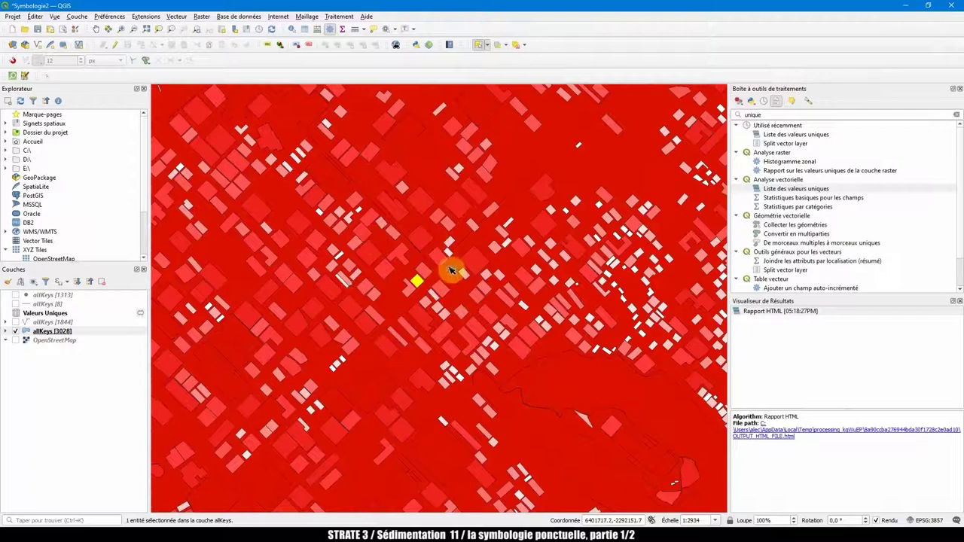
scroll(452, 271, "down", 3)
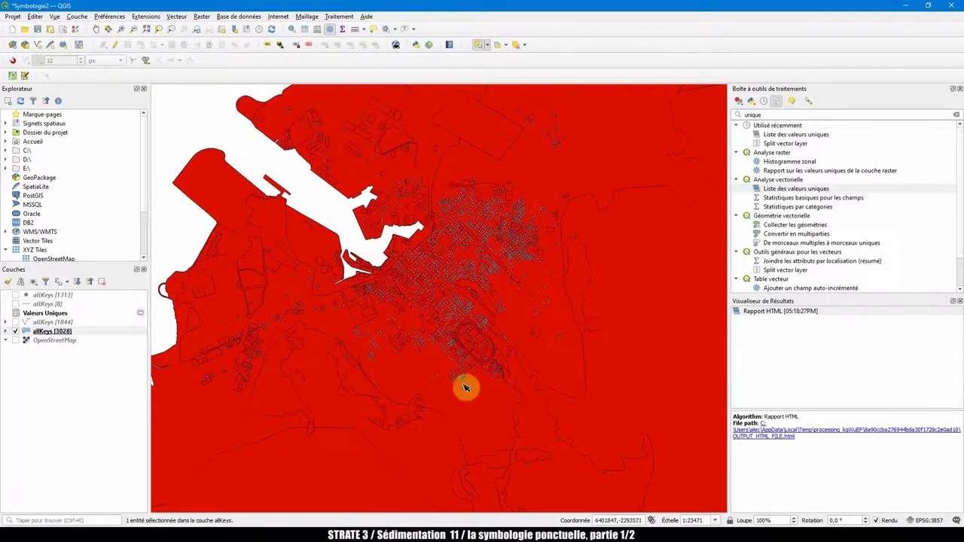
scroll(447, 279, "up", 2)
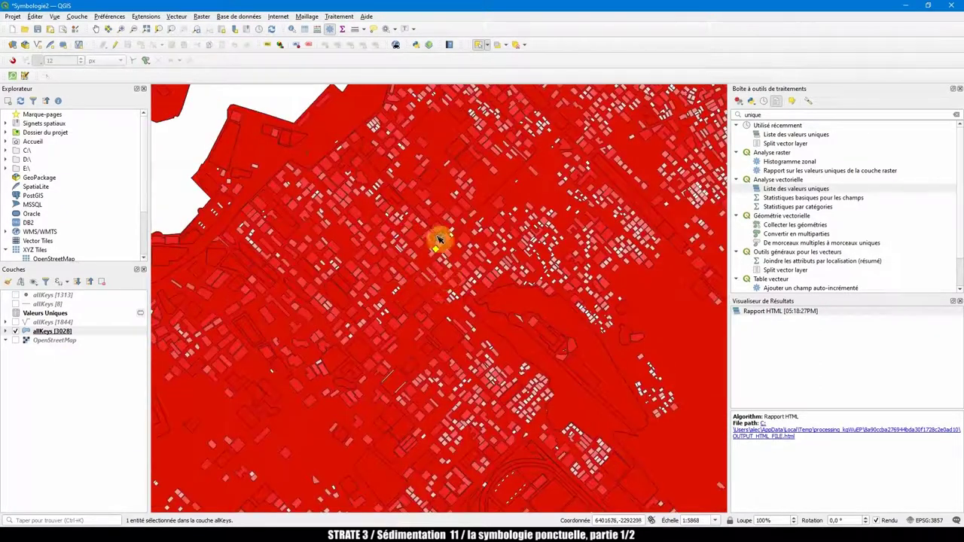
scroll(436, 249, "up", 1)
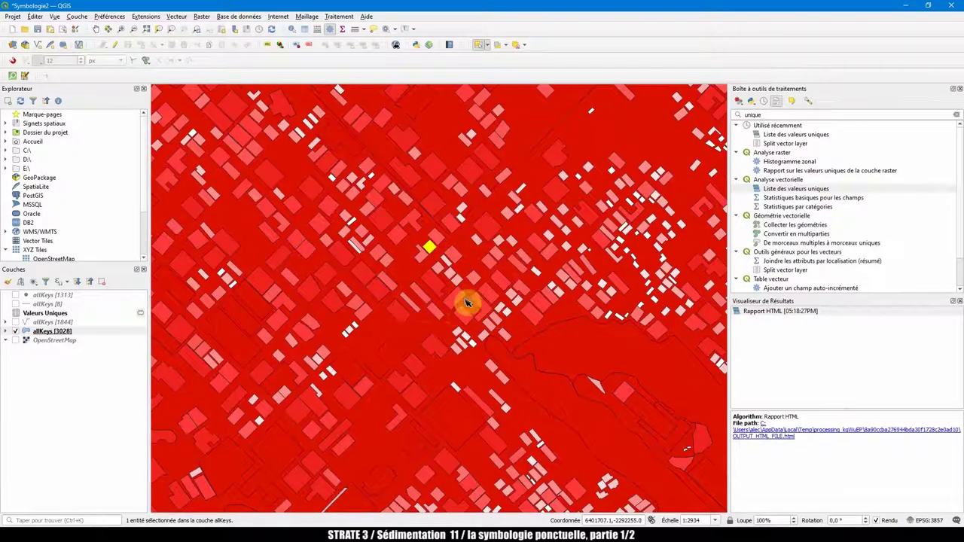
scroll(466, 303, "down", 2)
left_click_drag(474, 304, 447, 305)
Step: Reopen the polygon layer's symbology and compare the ranges of the small-area quantile classes with the largest class
left_click(26, 334)
double_click(26, 334)
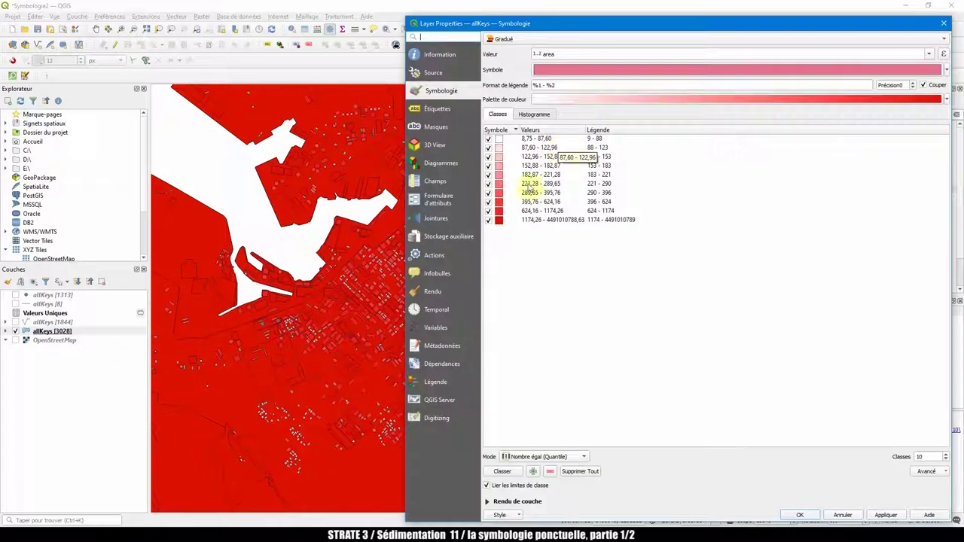
left_click_drag(569, 23, 437, 16)
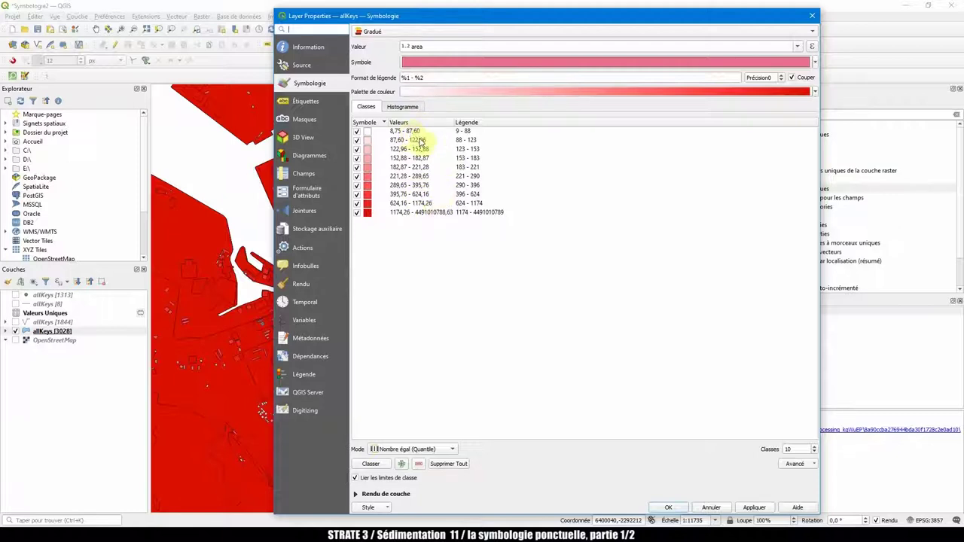
left_click(410, 212)
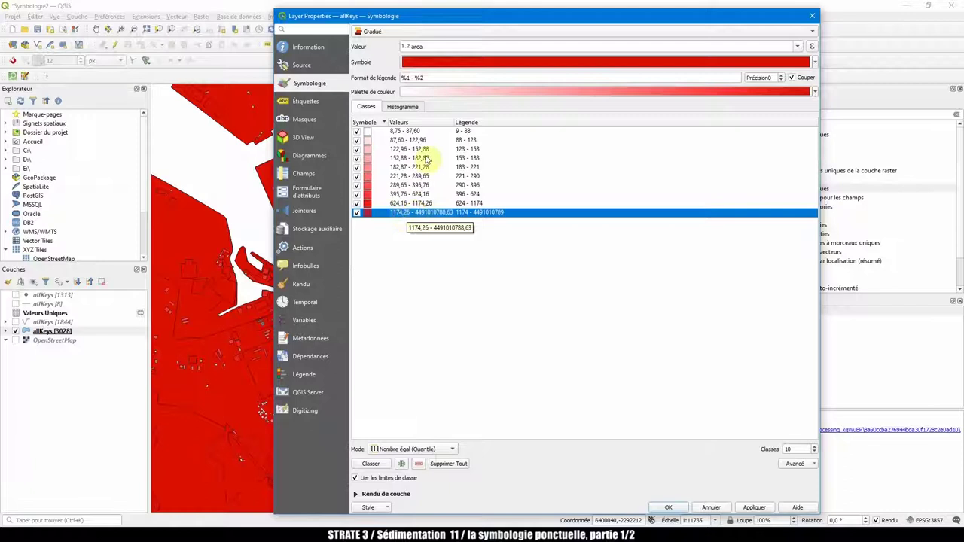
left_click(407, 158)
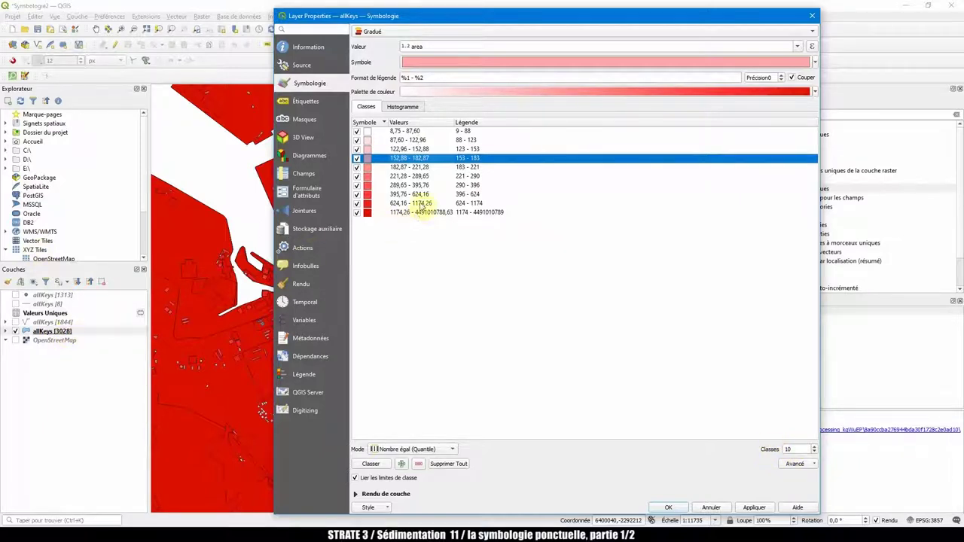
left_click(411, 131)
left_click(414, 141)
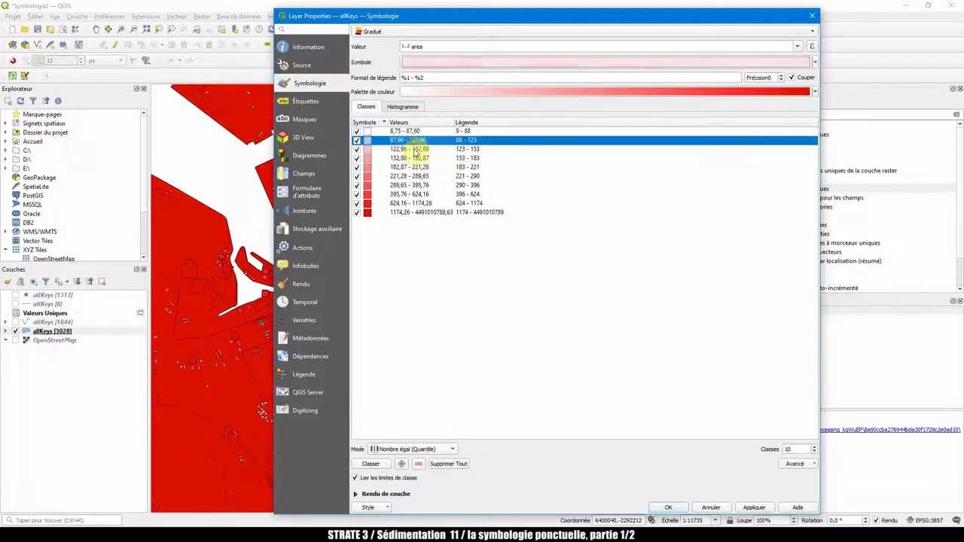
left_click(414, 149)
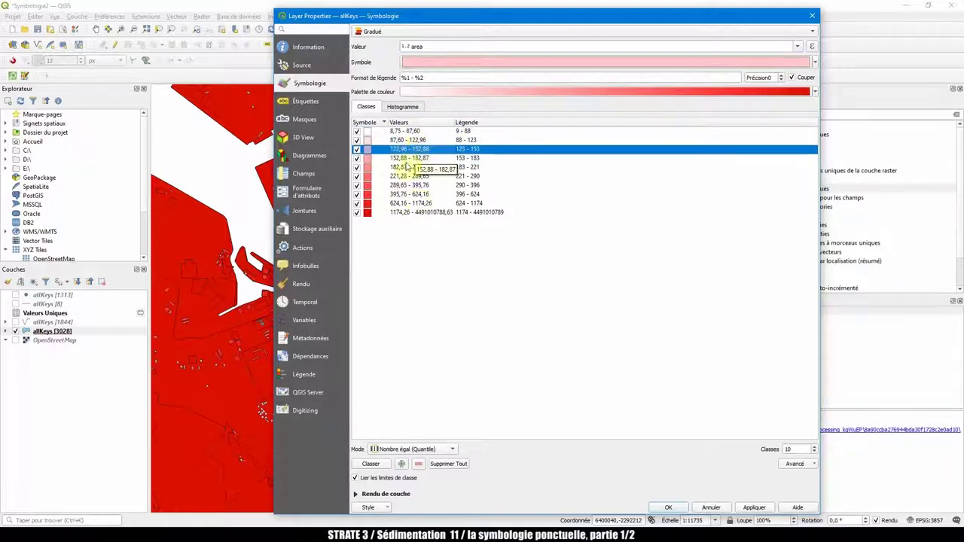
left_click(406, 132)
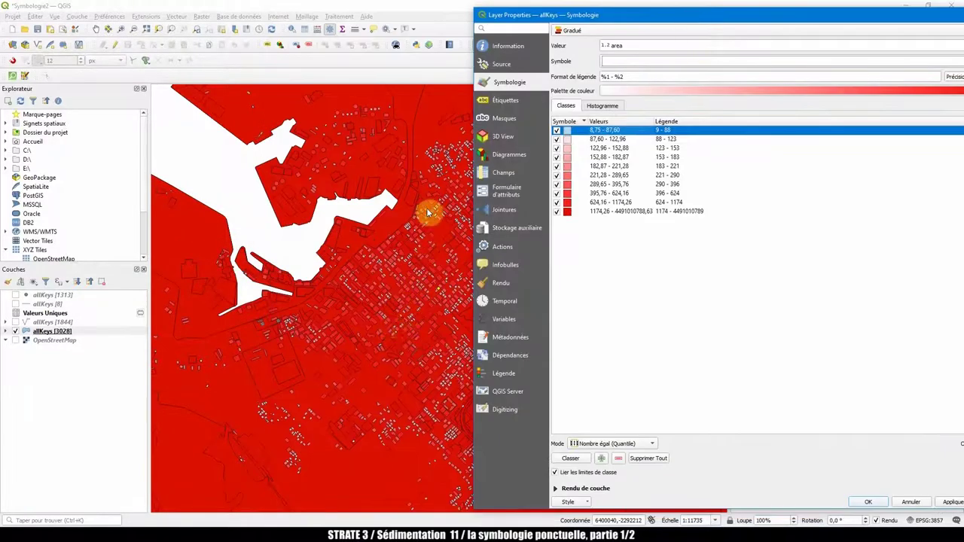
Step: Set the classification mode to Échelle logarithmique, check the class breaks in the histogram, and apply the symbology to the map
left_click_drag(608, 15, 526, 15)
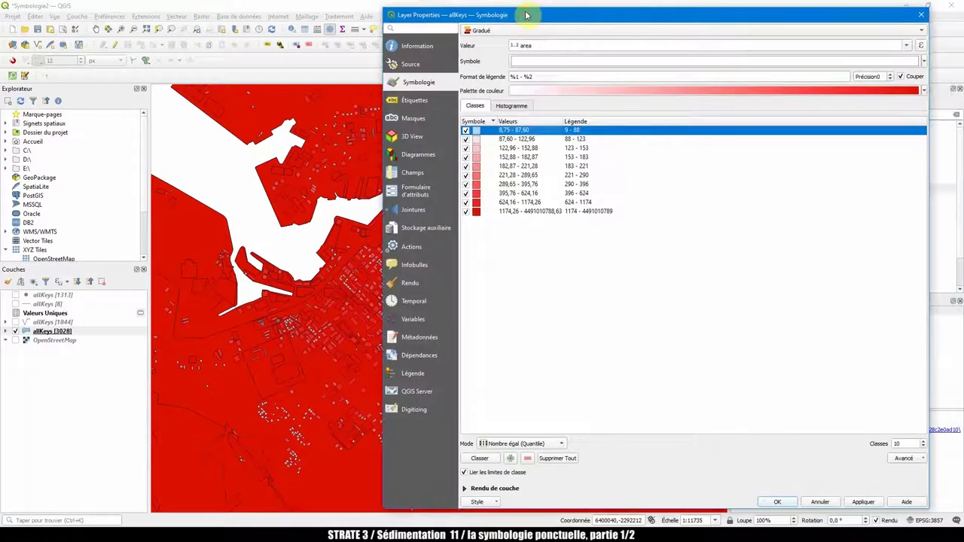
left_click(553, 445)
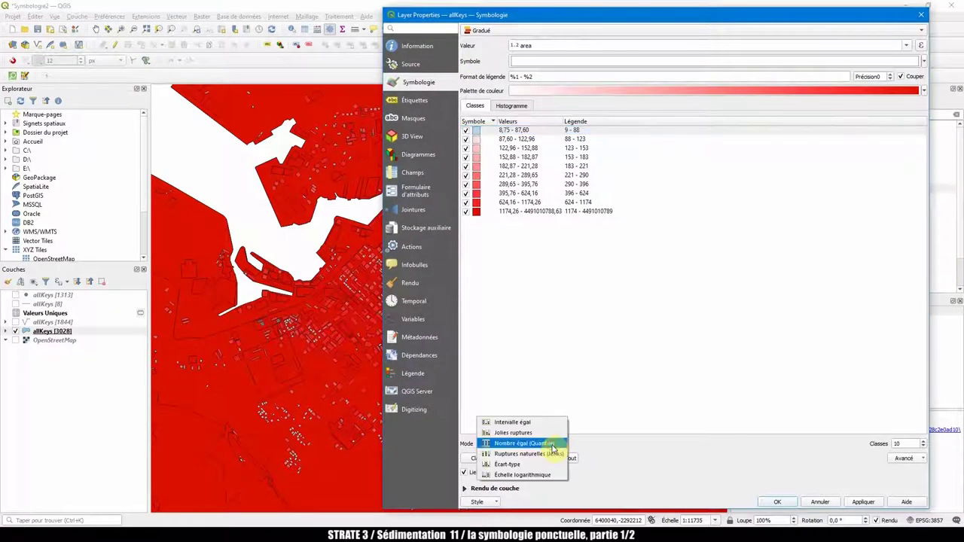
left_click(527, 475)
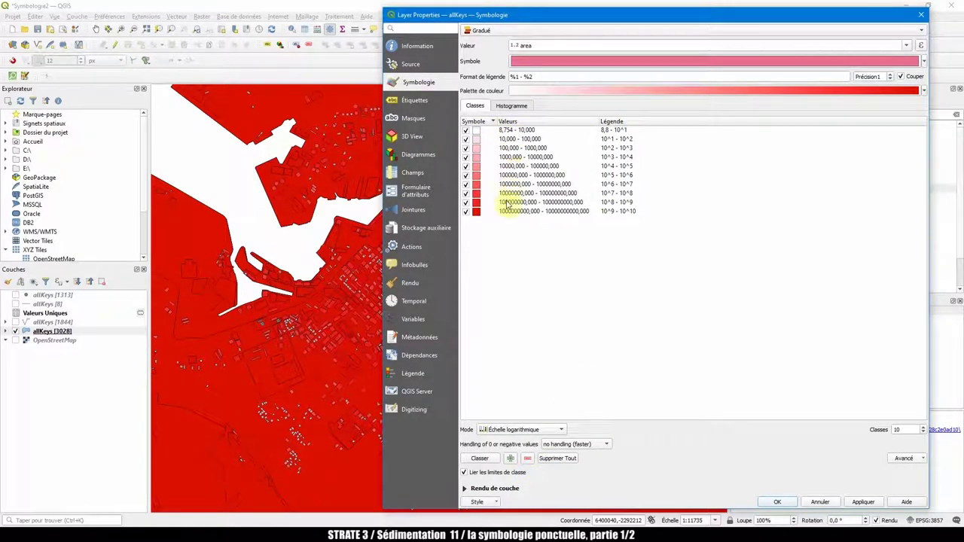
key("ctrl+Tab")
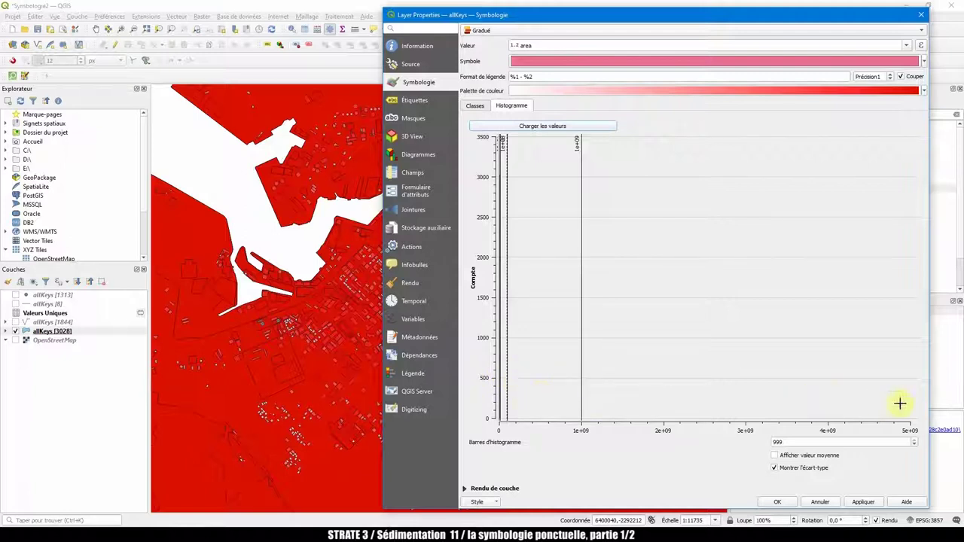
left_click(472, 105)
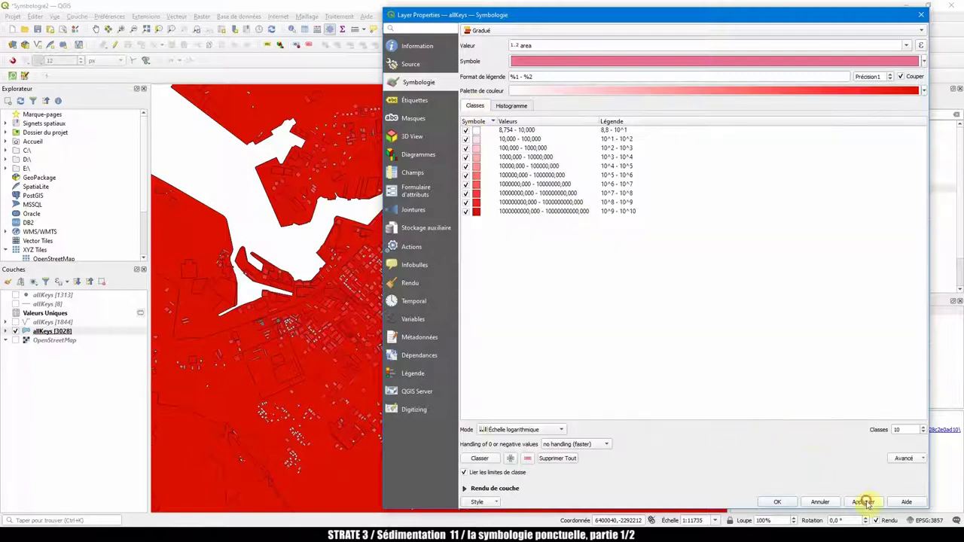
left_click(863, 503)
left_click(777, 502)
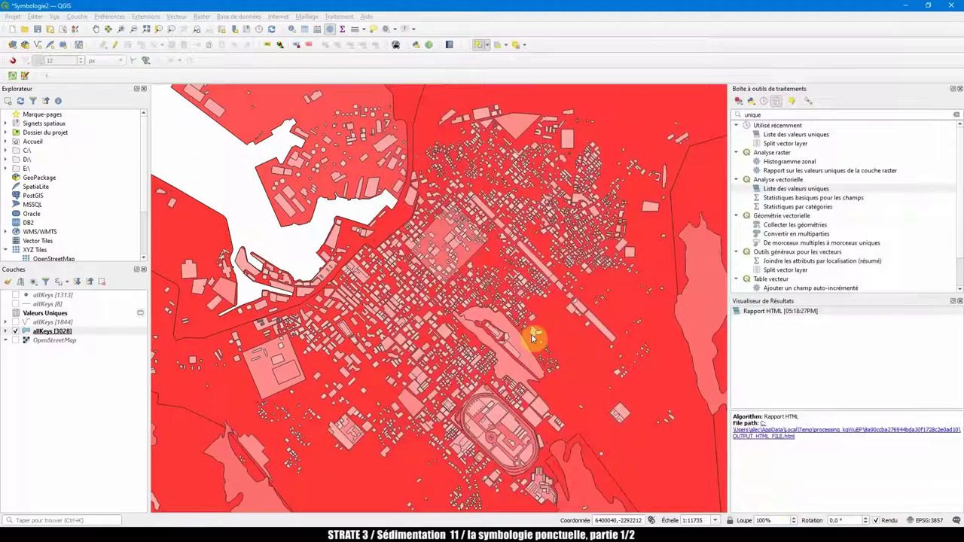
Step: Examine the logarithmic classification on the map, in the town centre and across the surrounding large polygons
scroll(533, 337, "down", 2)
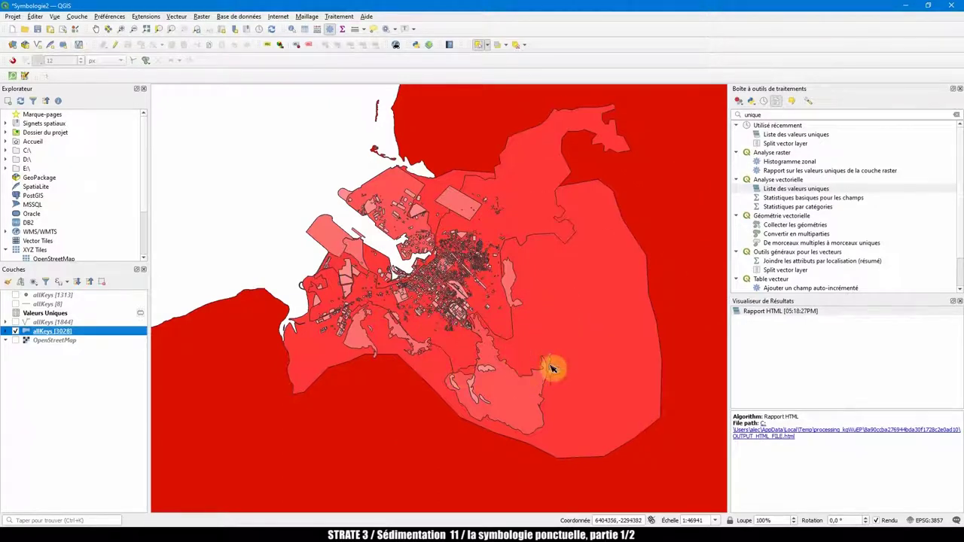
scroll(425, 264, "up", 1)
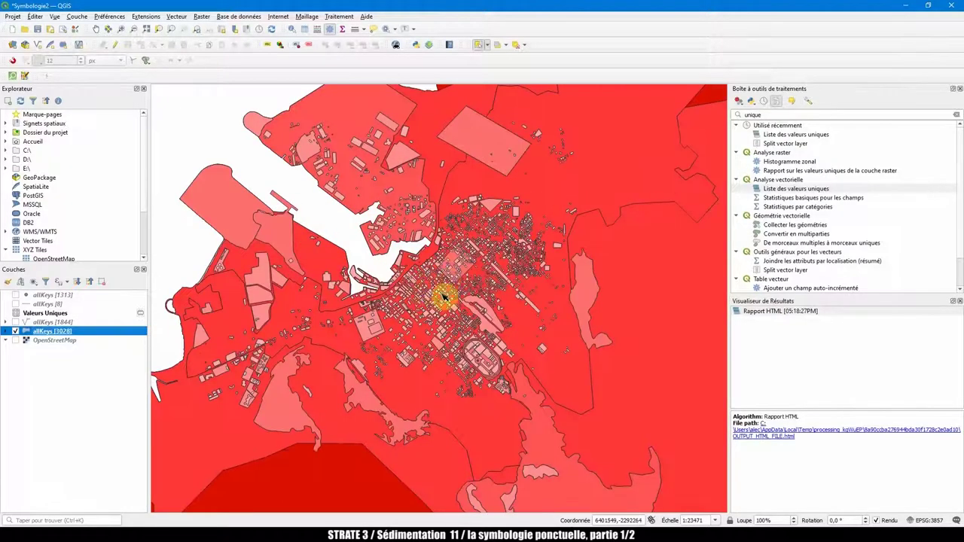
left_click_drag(462, 297, 409, 299)
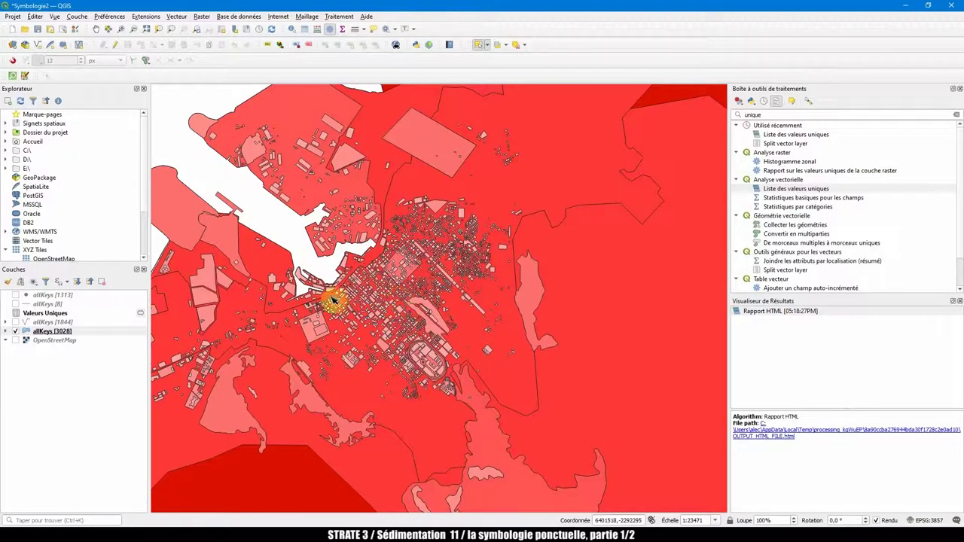
left_click(65, 331)
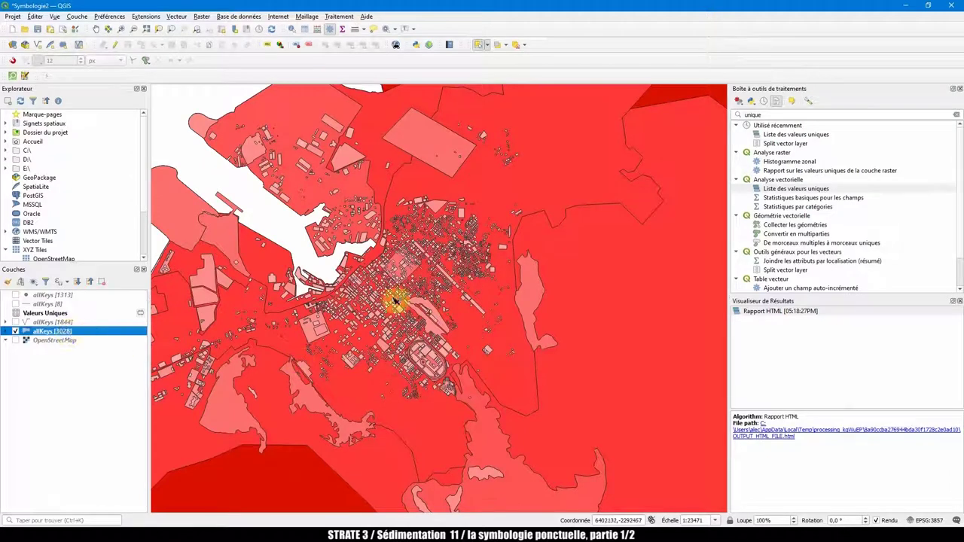
scroll(440, 289, "down", 1)
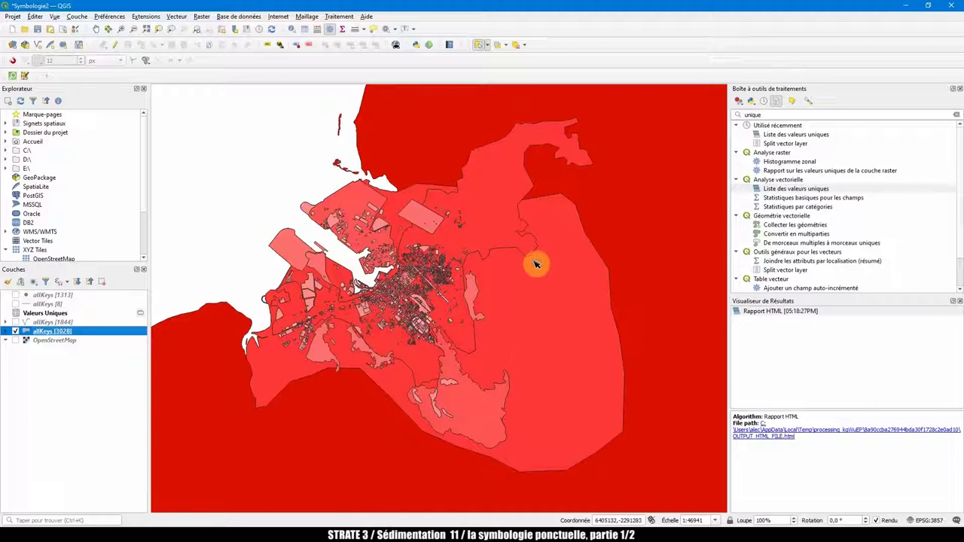
Step: Set the polygon layer's class count to 11 and hide the 10^8 - 10^9 and 10^9 - 10^10 classes on the map
double_click(50, 333)
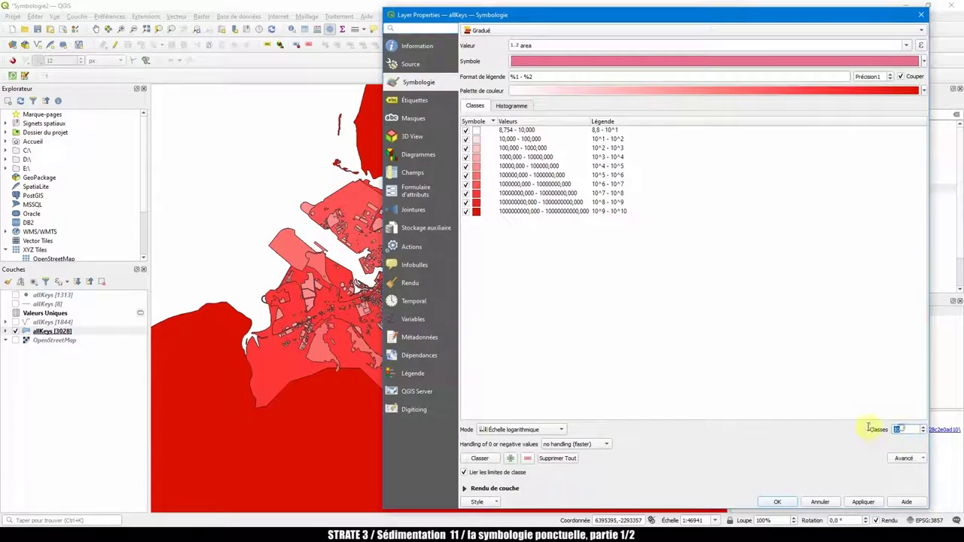
type("11")
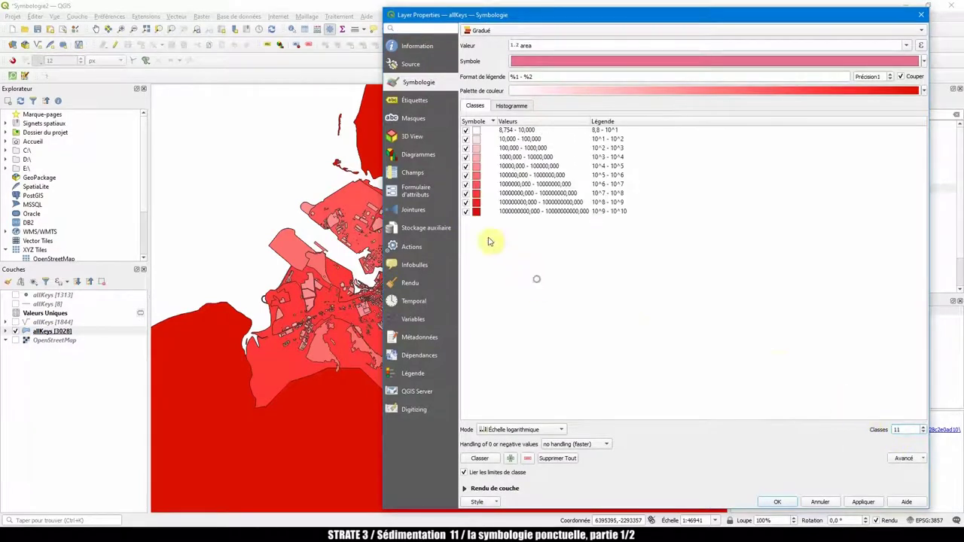
left_click(465, 210)
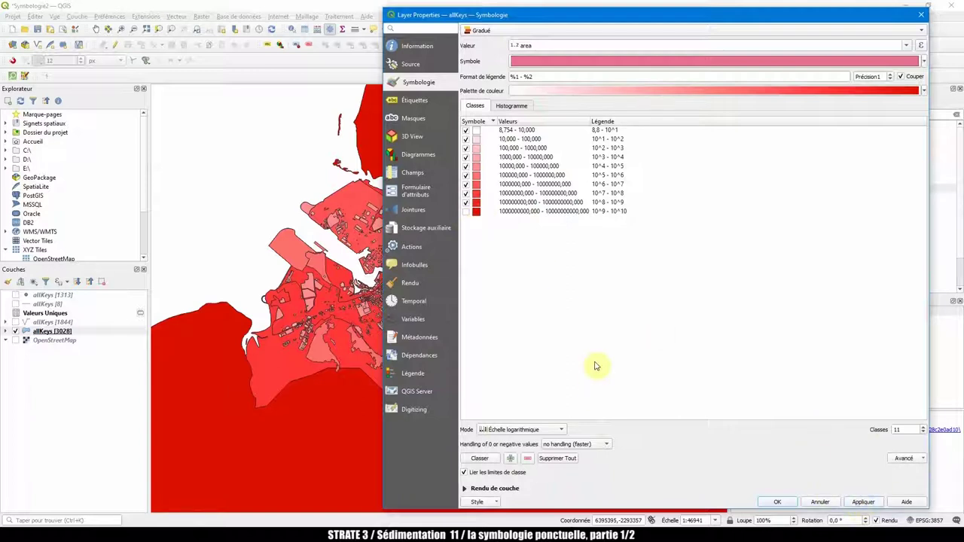
left_click(465, 202)
left_click_drag(649, 15, 758, 15)
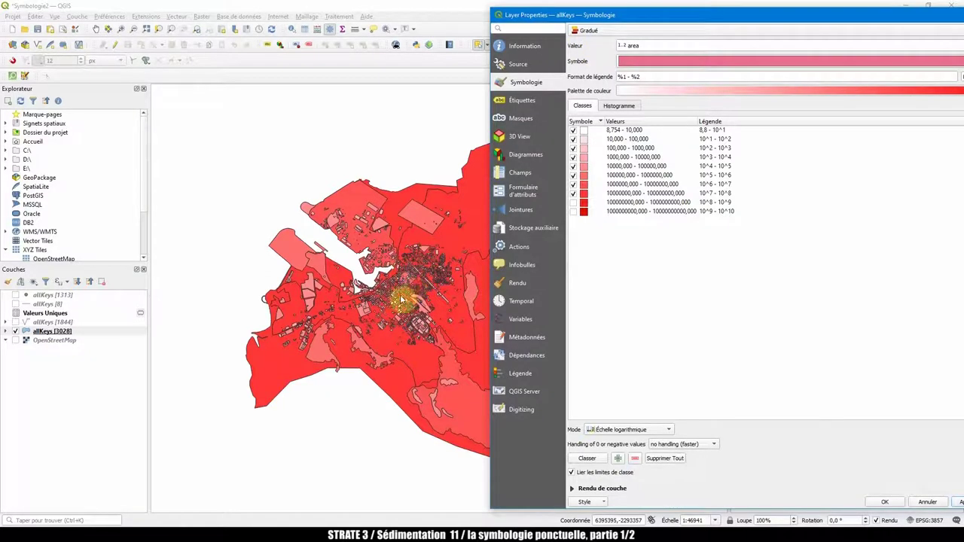
left_click(693, 24)
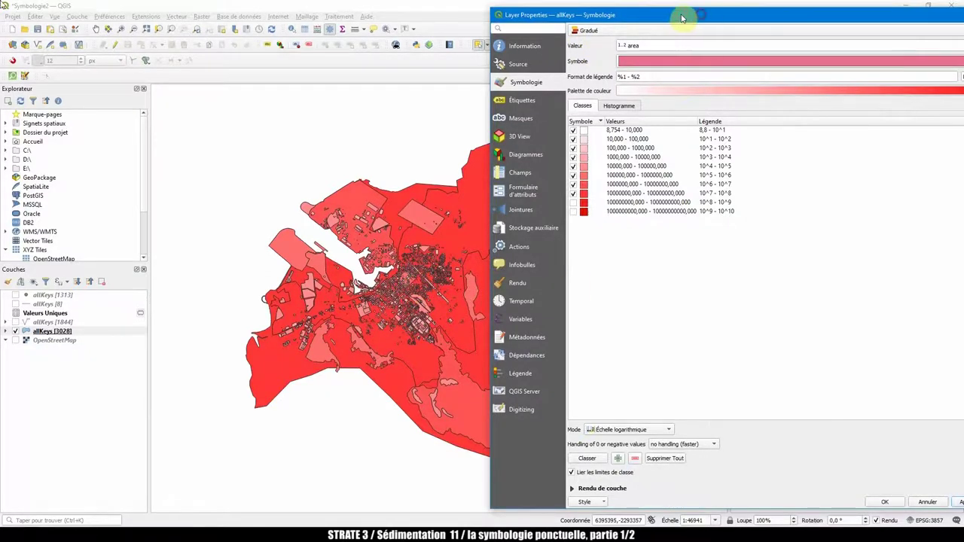
Step: Close the layer properties and turn the 10^8 - 10^9 and 10^9 - 10^10 classes back on in the polygon layer's legend
left_click_drag(691, 28, 571, 24)
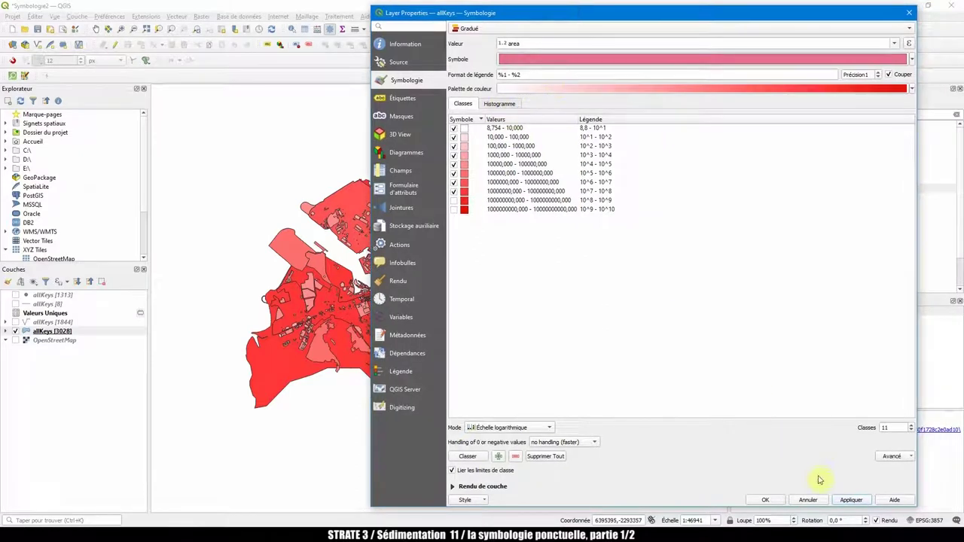
left_click(809, 501)
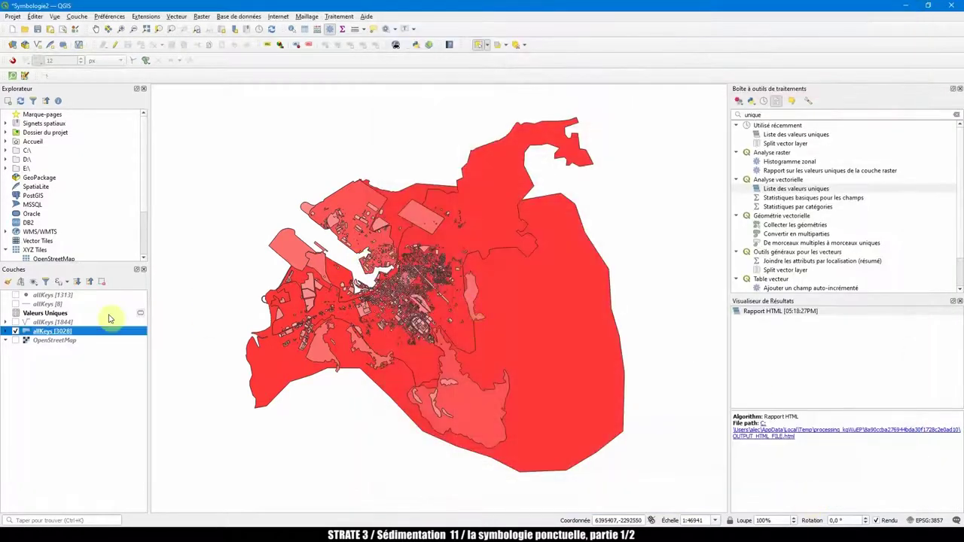
left_click(6, 332)
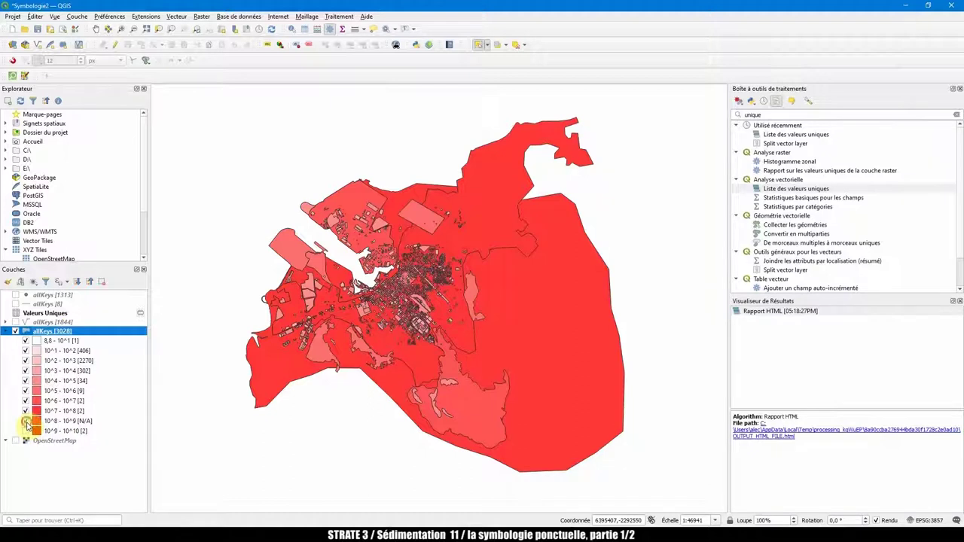
left_click(26, 431)
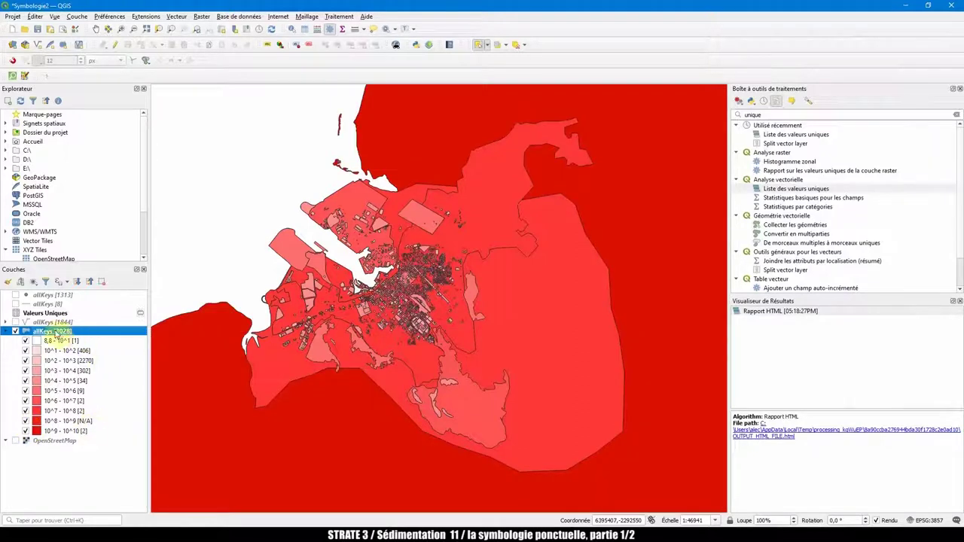
Step: Enable editing on the polygon layer and delete the two overlapping polygons that cover the whole island
left_click(113, 45)
scroll(326, 318, "down", 2)
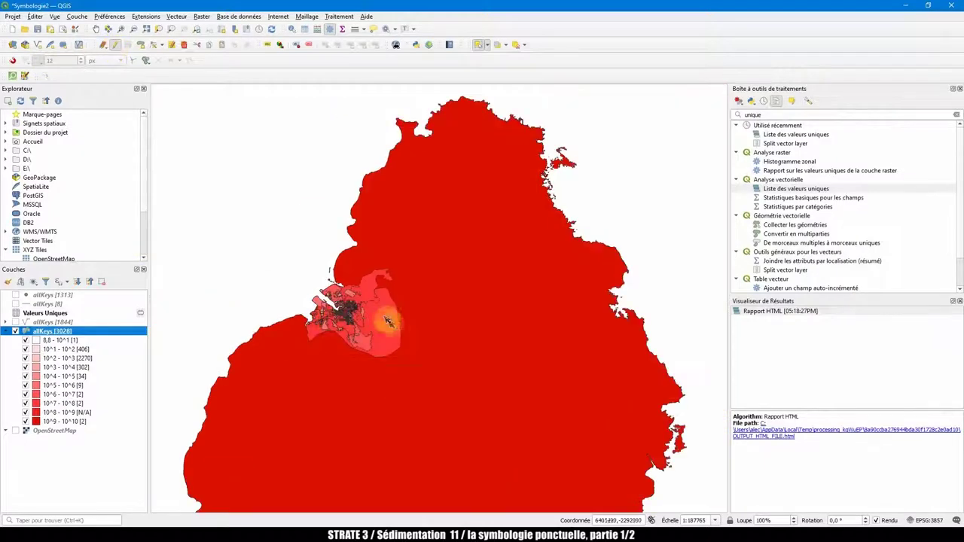
left_click(438, 321)
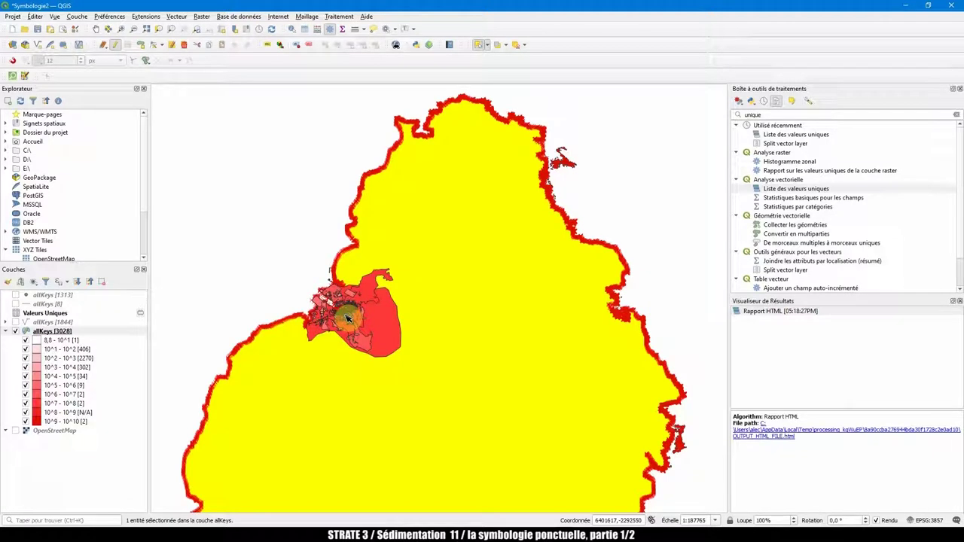
key("Delete")
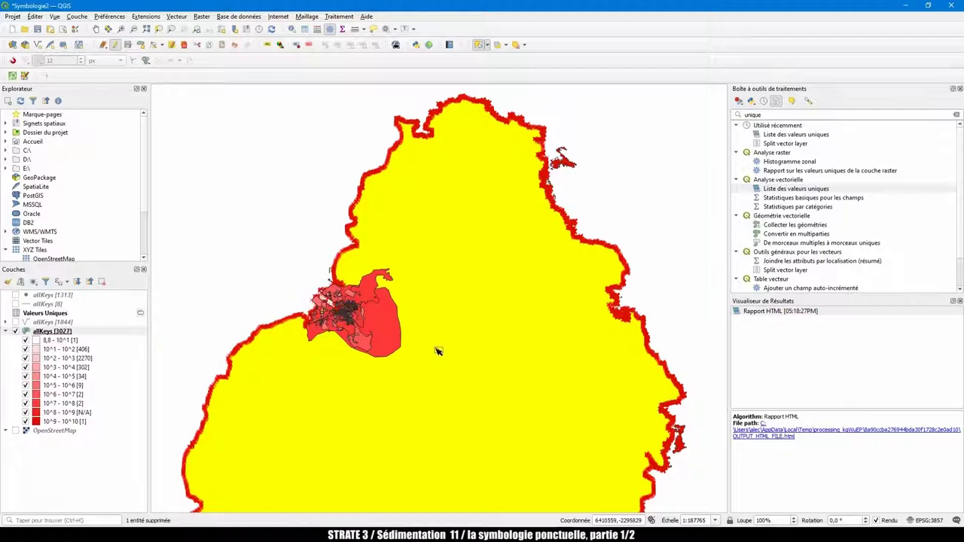
left_click(445, 345)
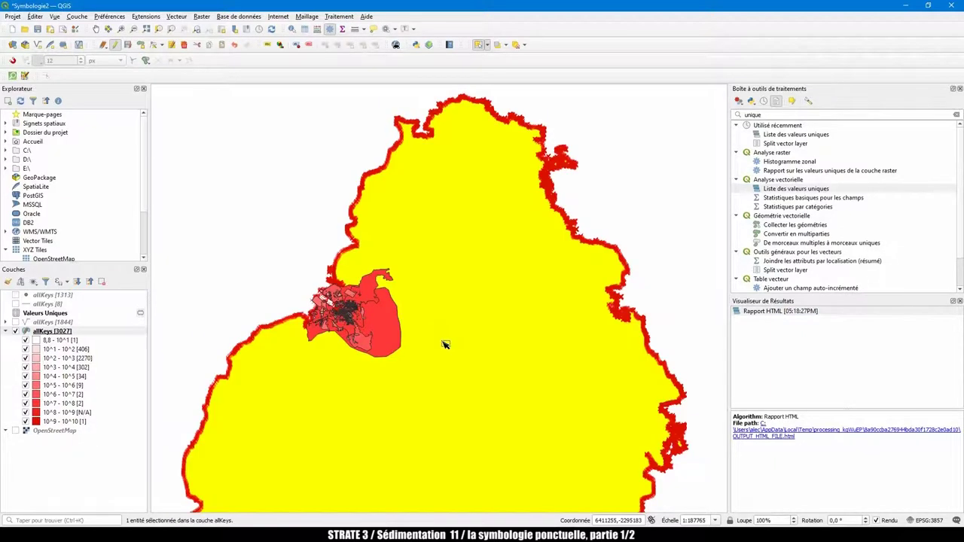
key("Delete")
scroll(328, 320, "up", 1)
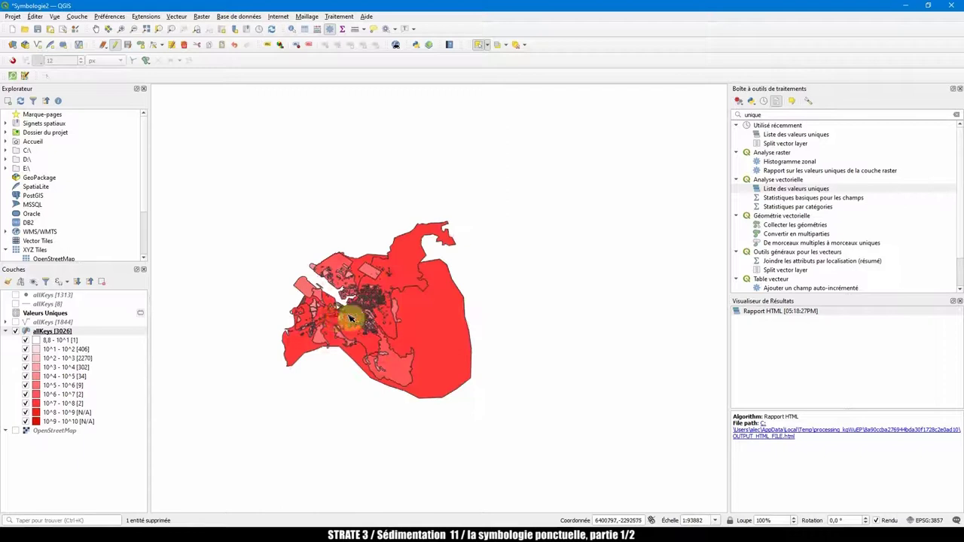
scroll(350, 318, "up", 1)
Step: Open the polygon layer's attribute table and sort it by area in descending order
left_click(52, 331)
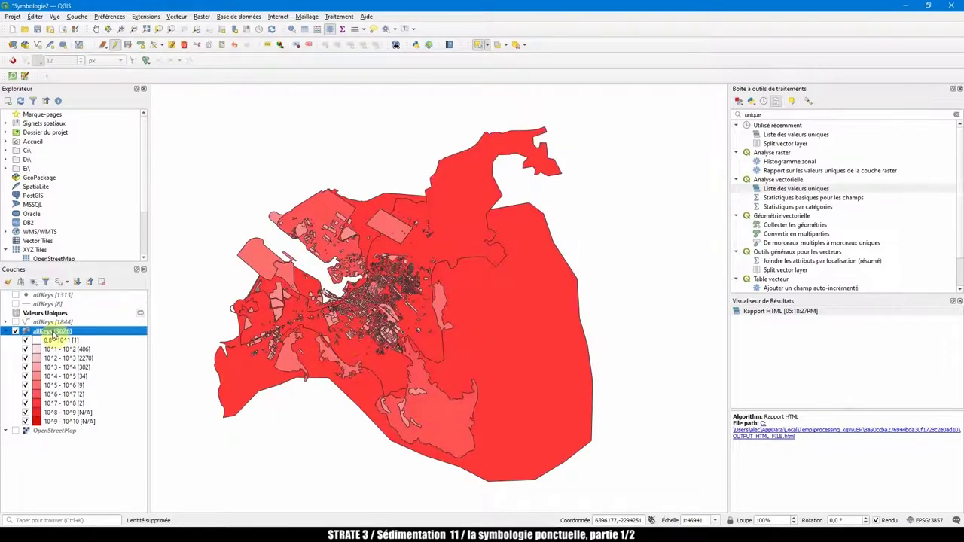
right_click(53, 334)
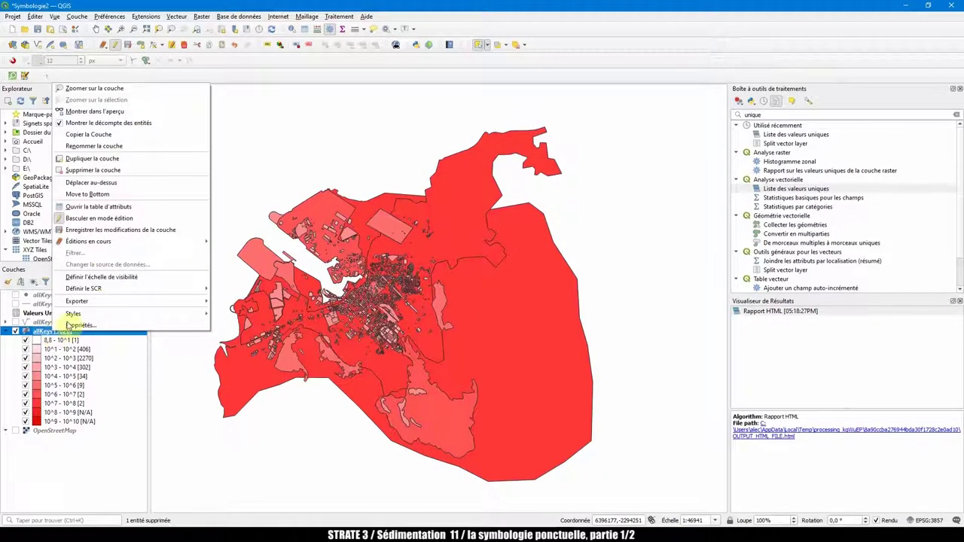
left_click(111, 217)
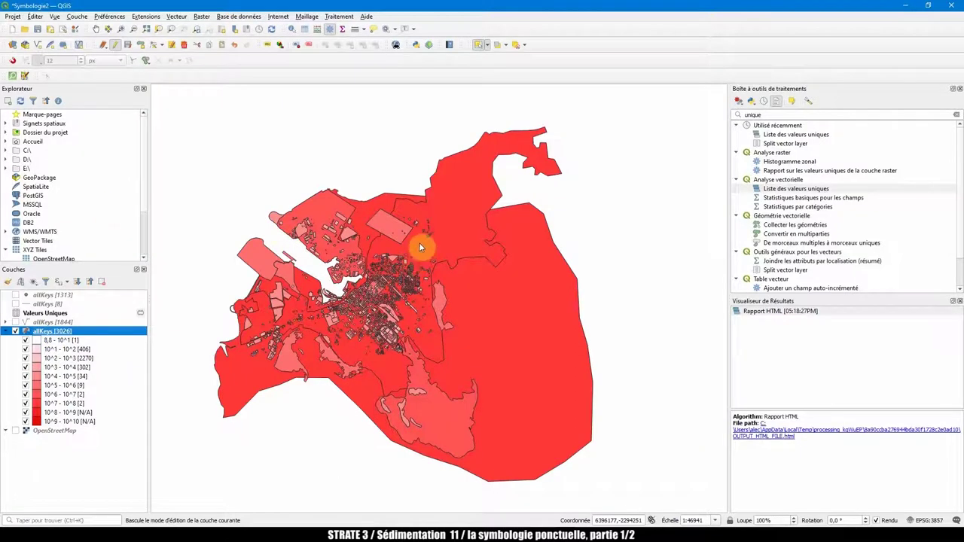
key("F6")
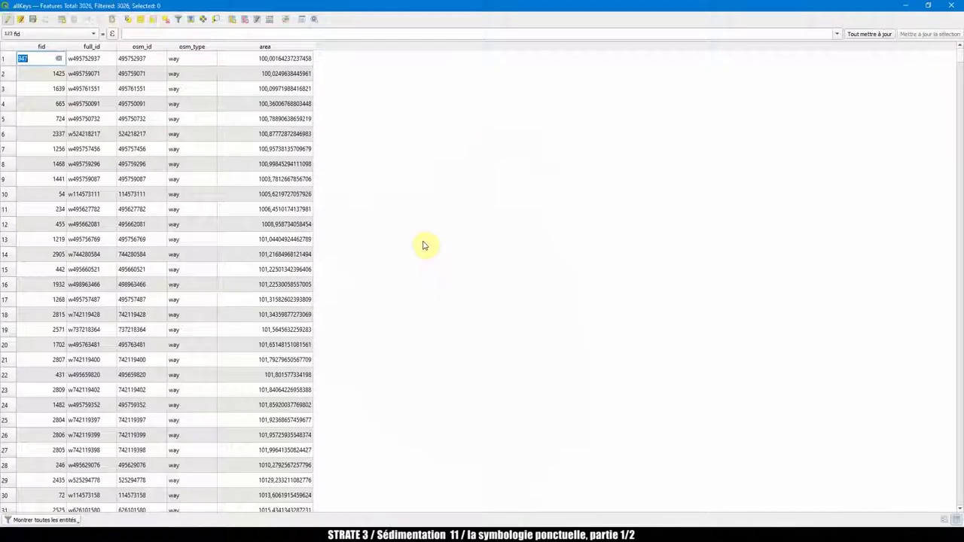
left_click(279, 48)
left_click(281, 48)
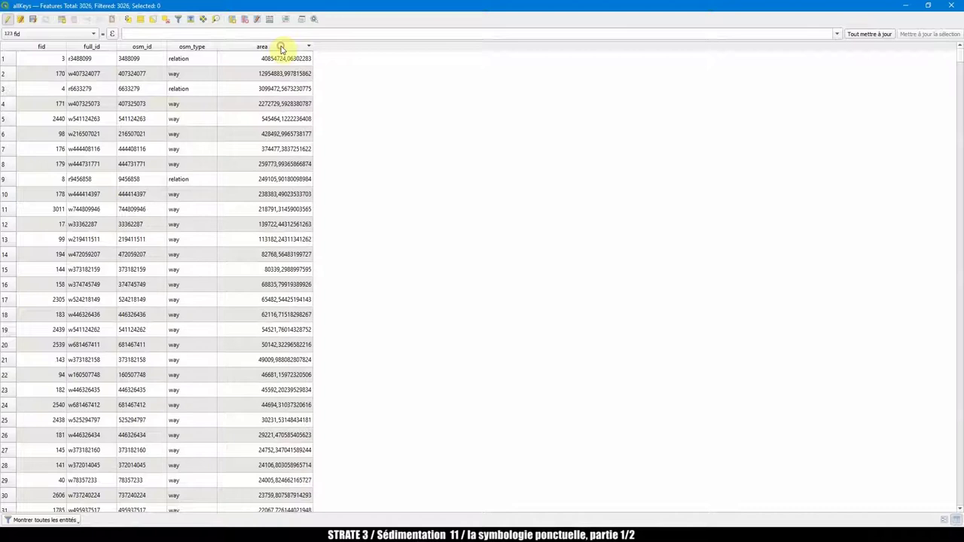
Step: Select the table row of the feature with the largest area
left_click(286, 60)
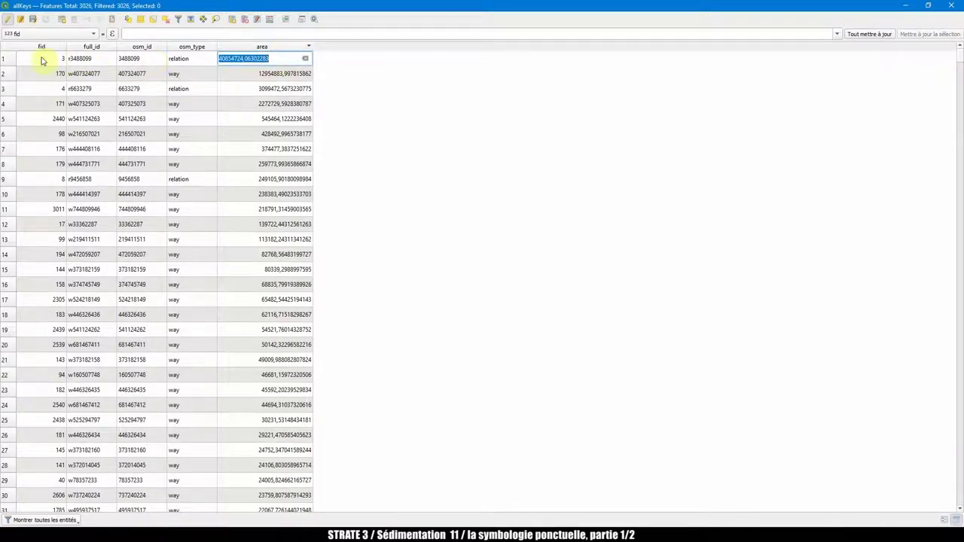
left_click(11, 58)
left_click_drag(192, 6, 316, 51)
double_click(331, 50)
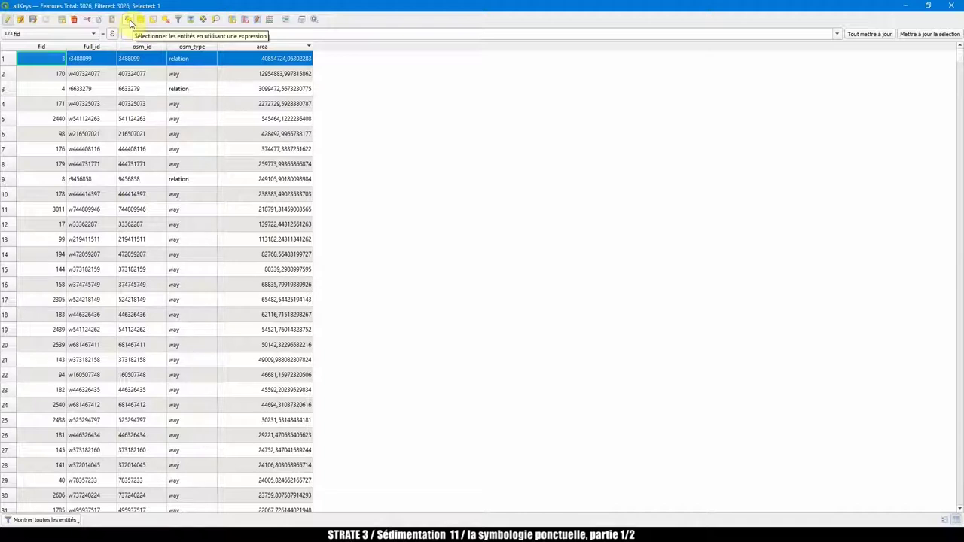
Step: Start a selection by expression and insert the area field from Champs et Valeurs into the expression
left_click(129, 20)
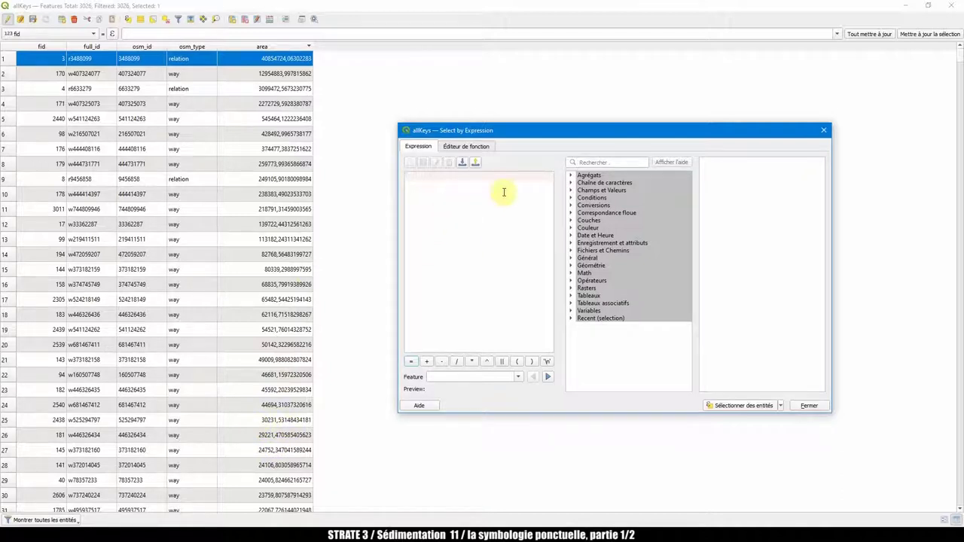
left_click(571, 190)
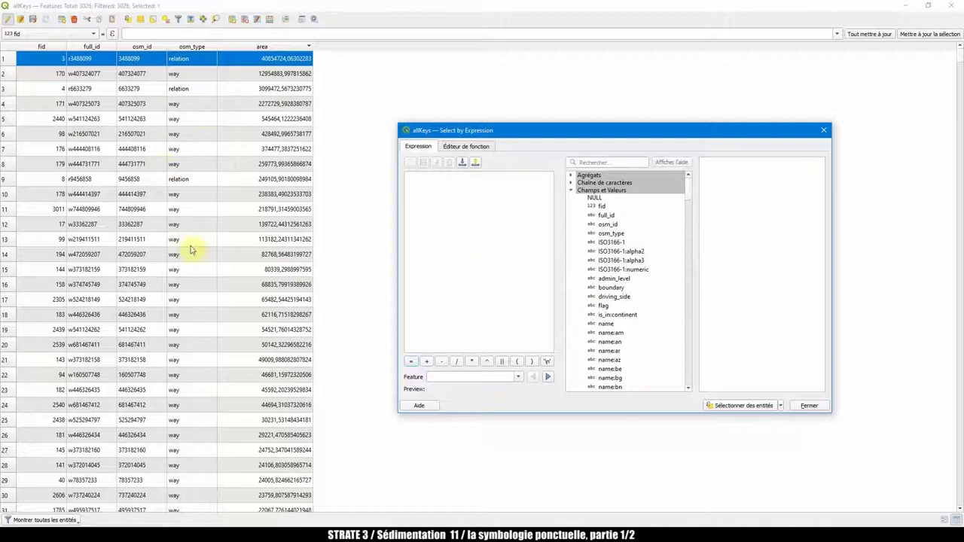
left_click_drag(688, 189, 683, 368)
left_click(603, 295)
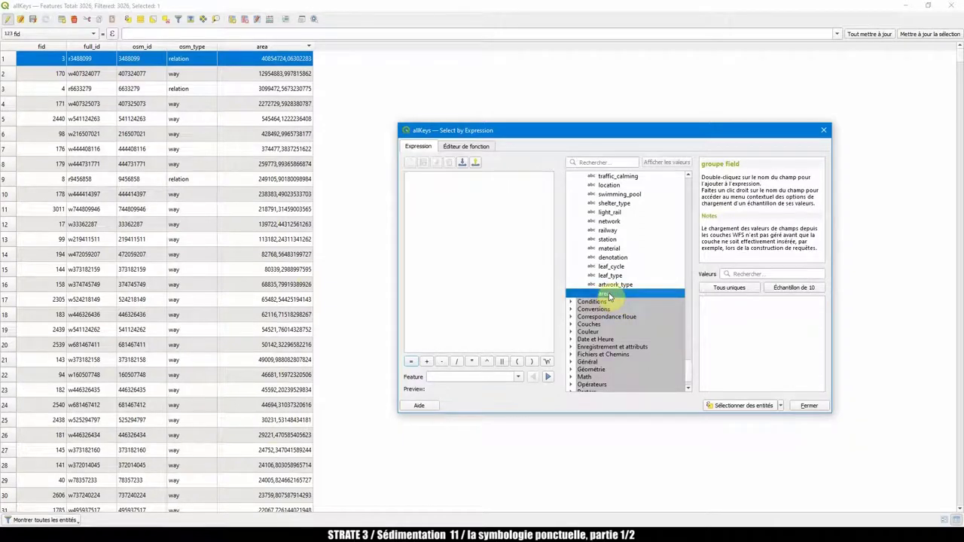
double_click(608, 293)
left_click_drag(437, 176, 411, 176)
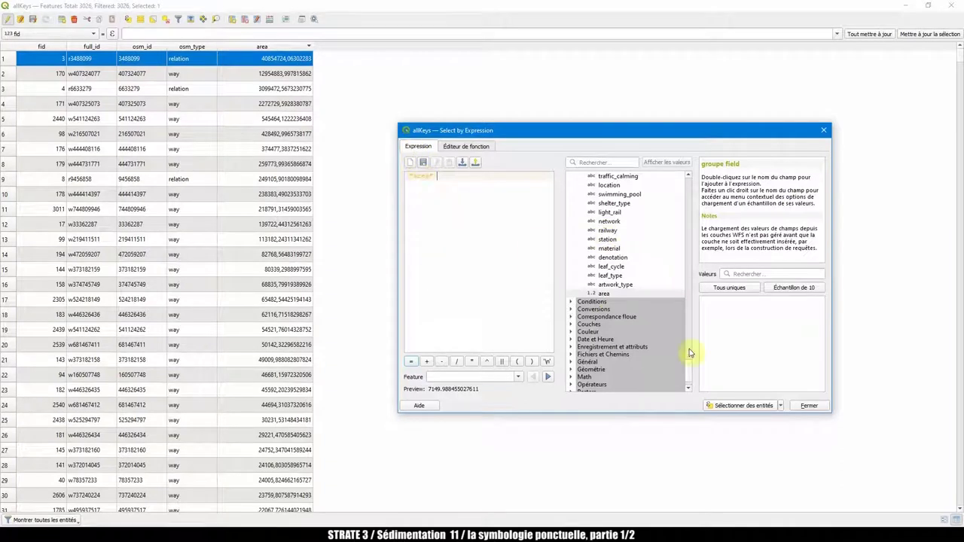
scroll(690, 353, "up", 10)
left_click(570, 190)
Step: Complete the expression as "area" > 30000 and select the matching features
left_click(462, 176)
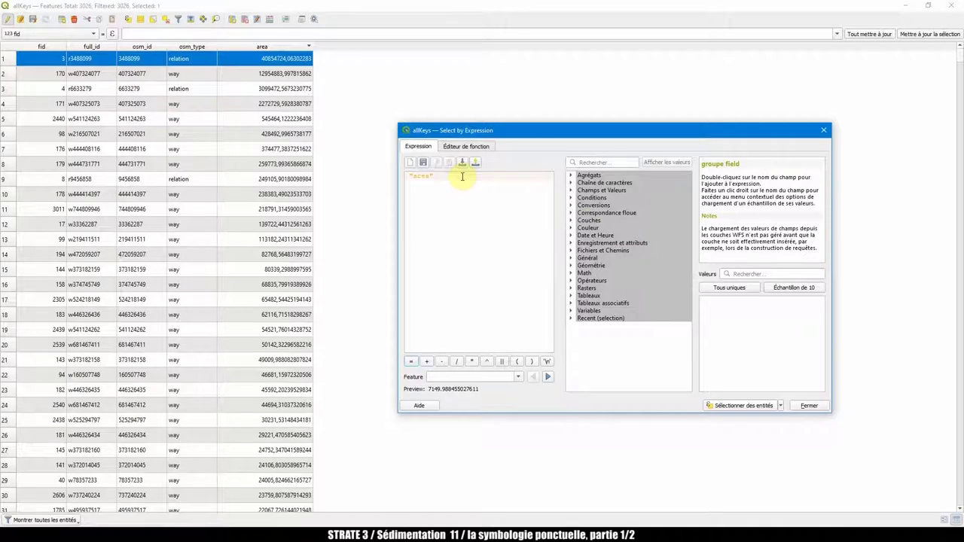
left_click(516, 362)
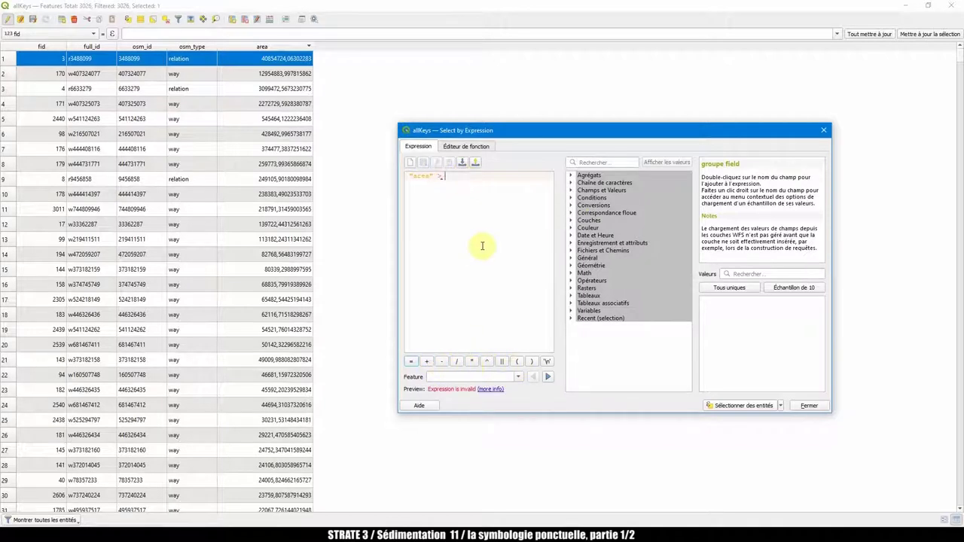
type("30000")
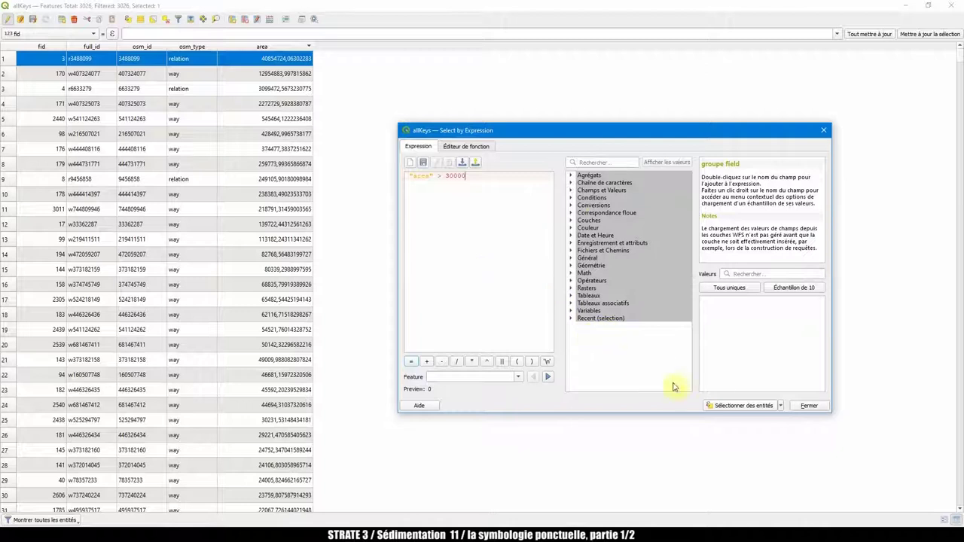
left_click(725, 406)
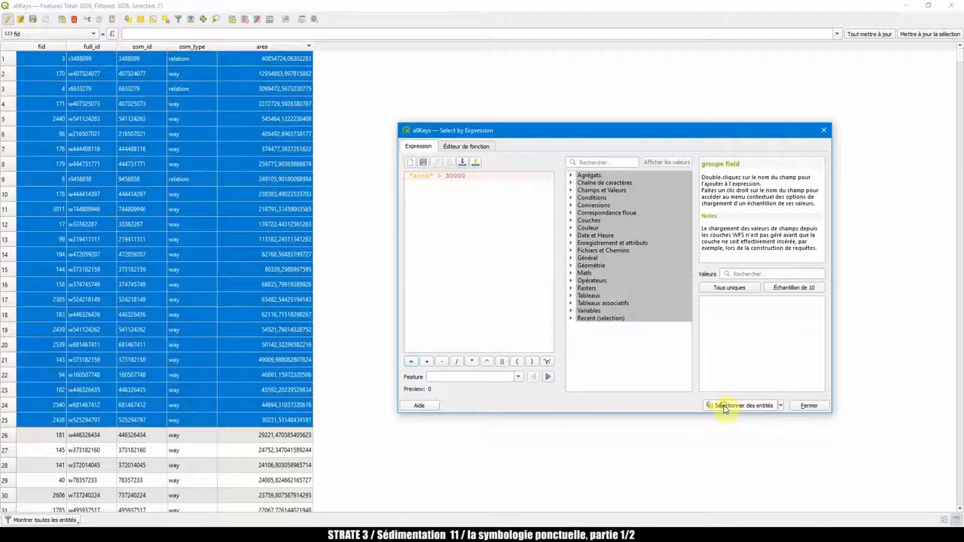